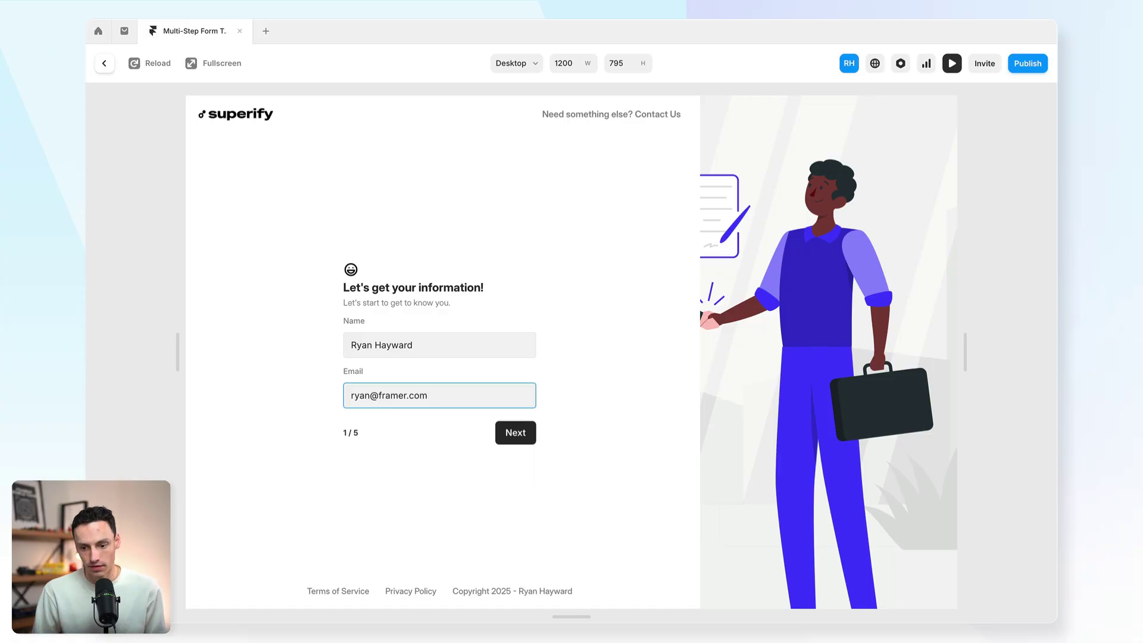
Step: Advance the preview form to step 2, the location step
{"action": "left_click", "coordinate": [508, 433]}
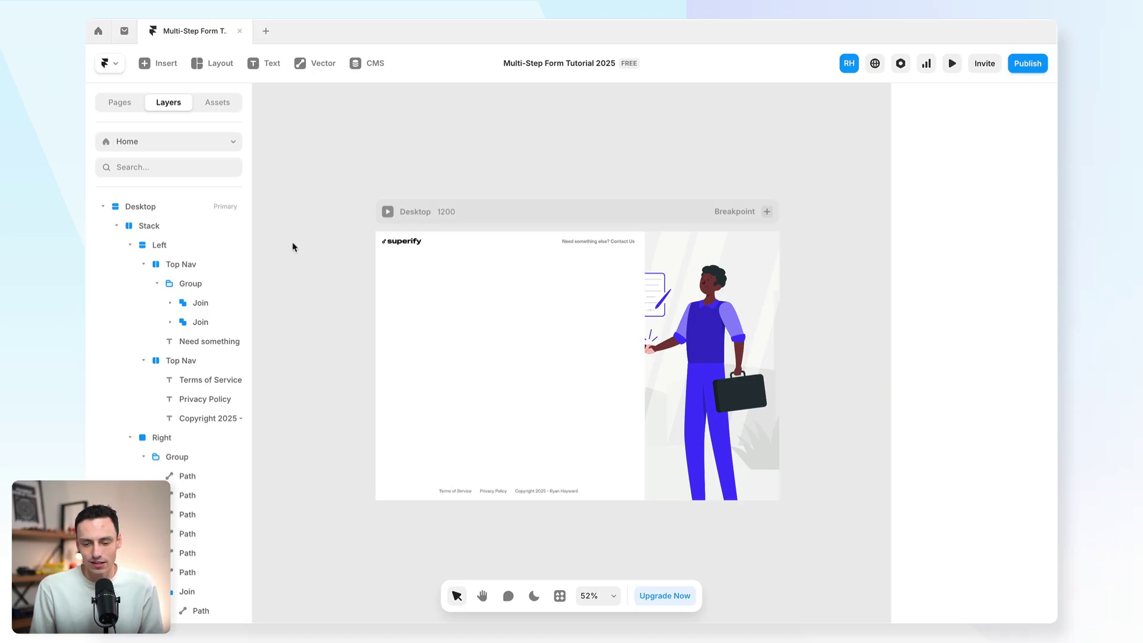
{"action": "left_click", "coordinate": [149, 66]}
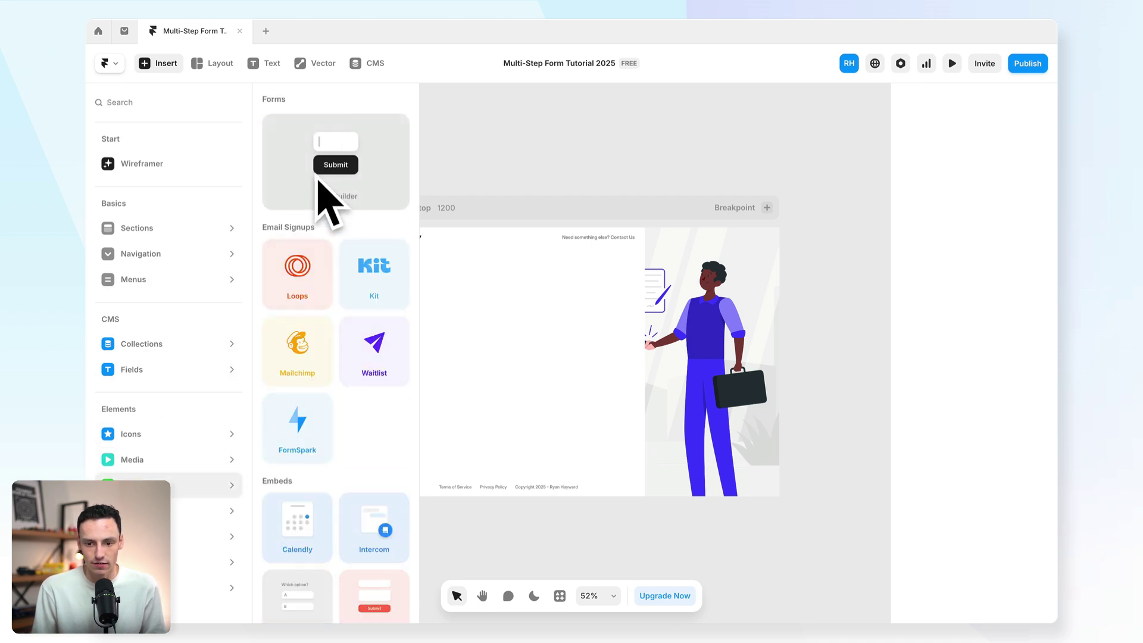
Step: Launch the FramerForms plugin and create a new Multi-Step Form
{"action": "left_click", "coordinate": [511, 153]}
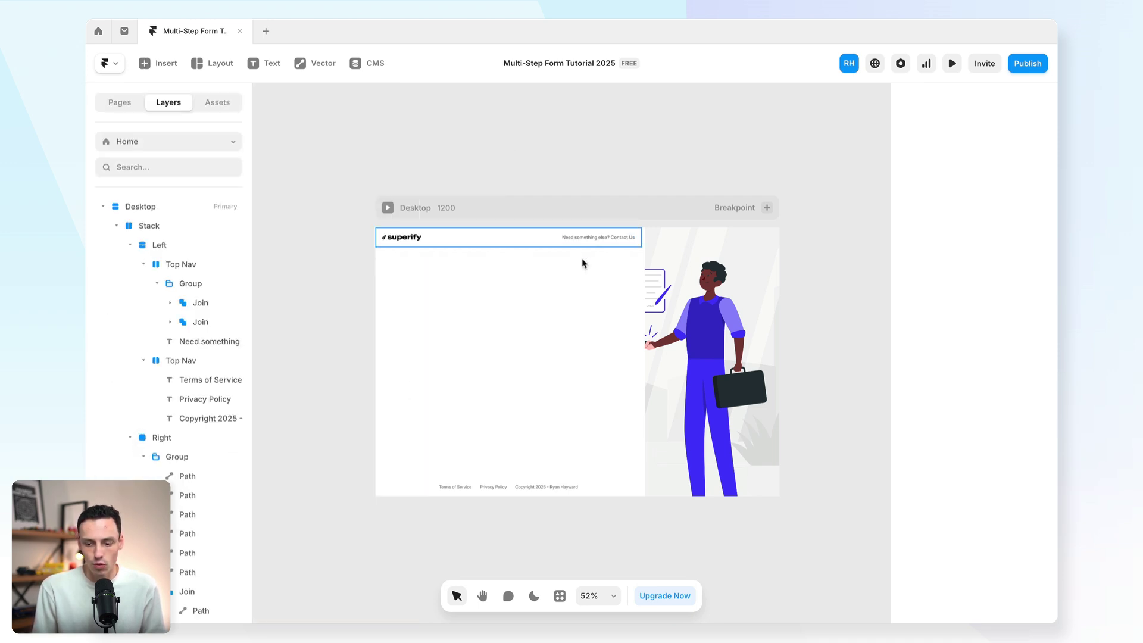
{"action": "left_click", "coordinate": [561, 596]}
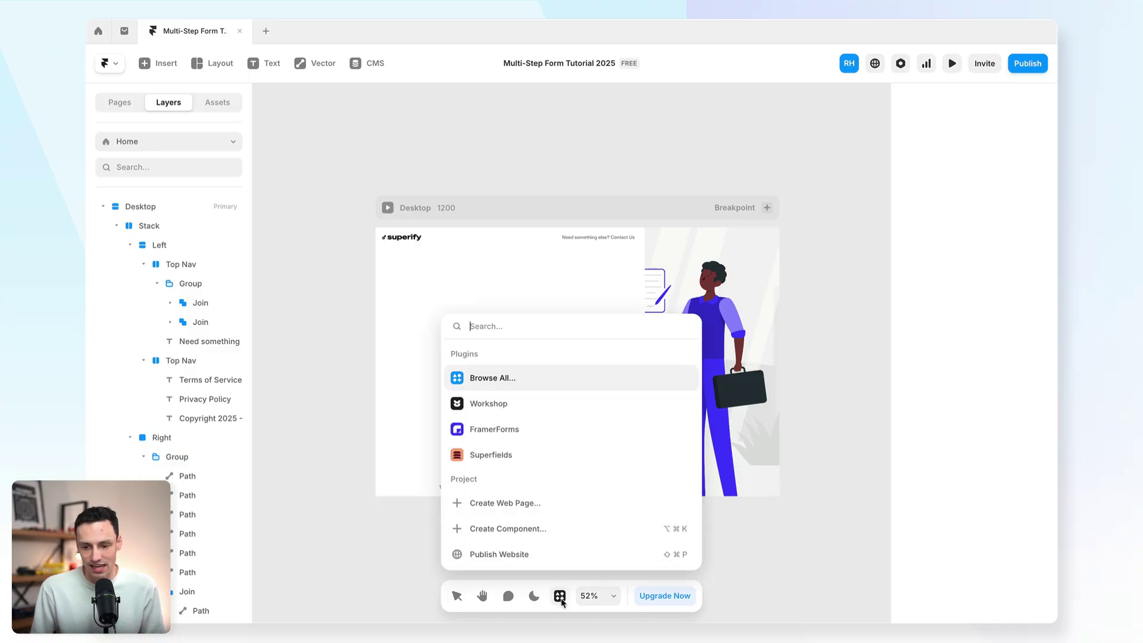
{"action": "left_click", "coordinate": [533, 434]}
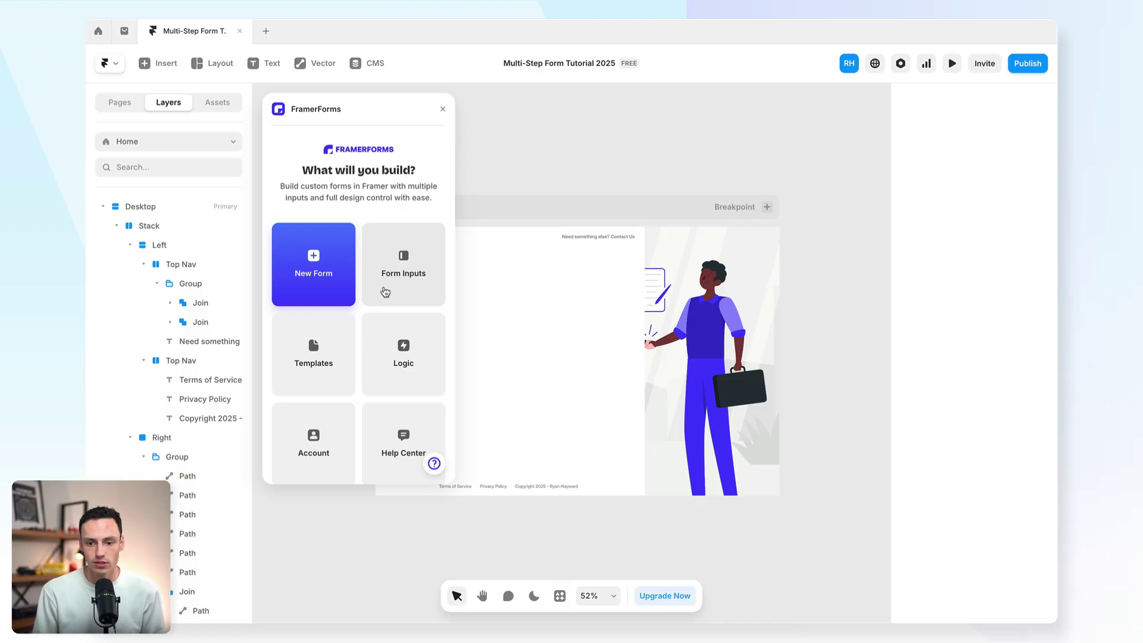
{"action": "left_click", "coordinate": [319, 292]}
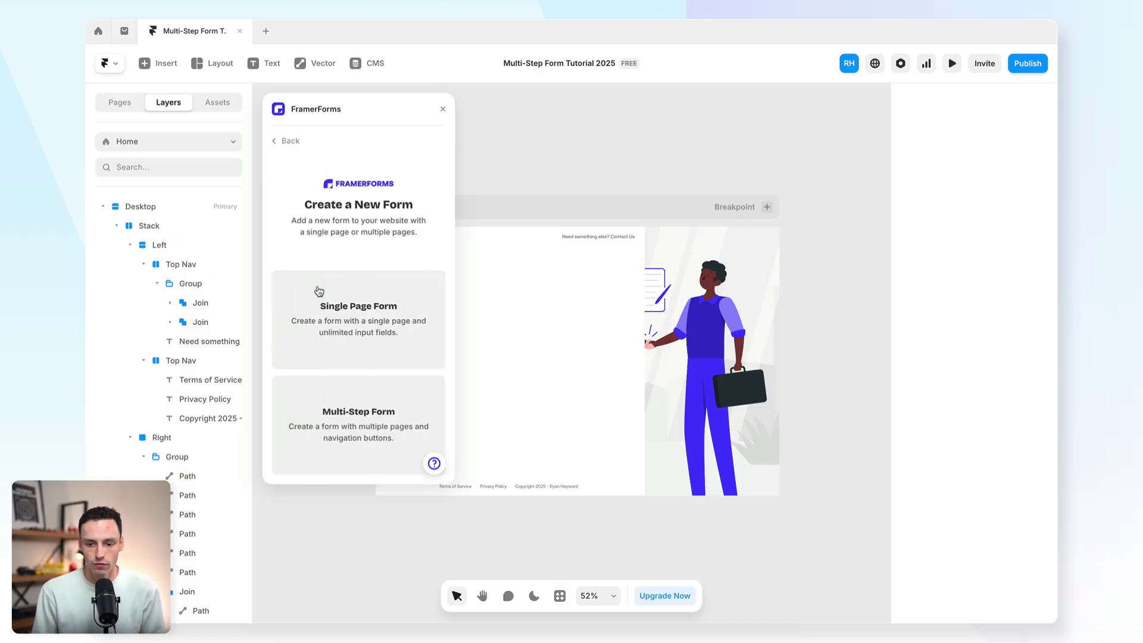
{"action": "left_click", "coordinate": [361, 415]}
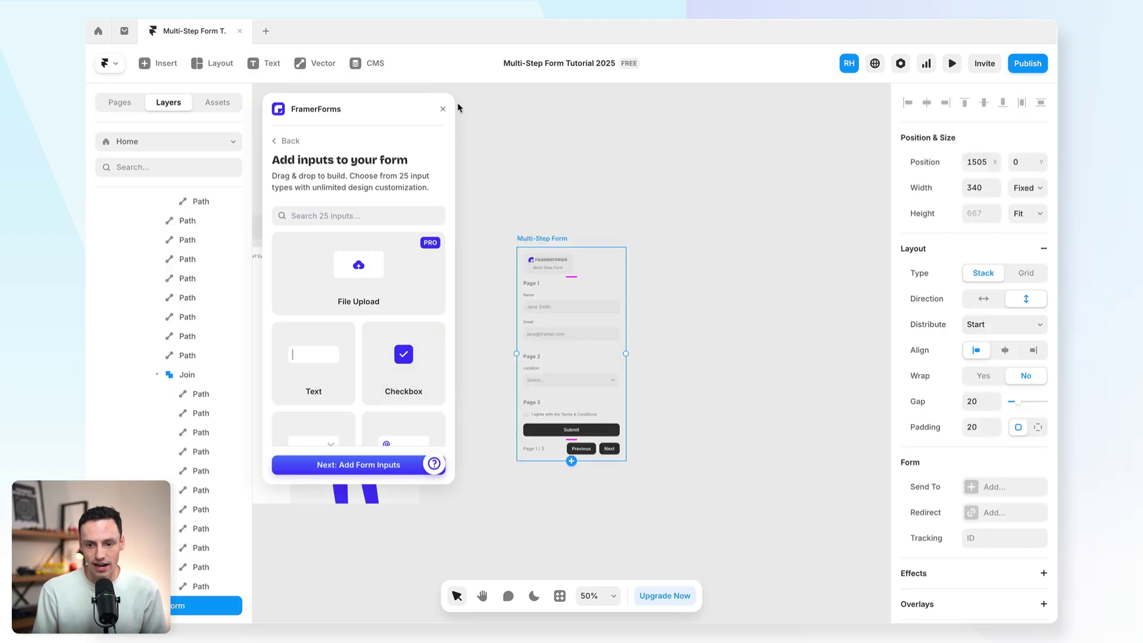
Step: Close the FramerForms panel and inspect the form's Email input settings
{"action": "left_click", "coordinate": [445, 109]}
{"action": "scroll", "coordinate": [814, 282], "scroll_direction": "left", "scroll_amount": 5}
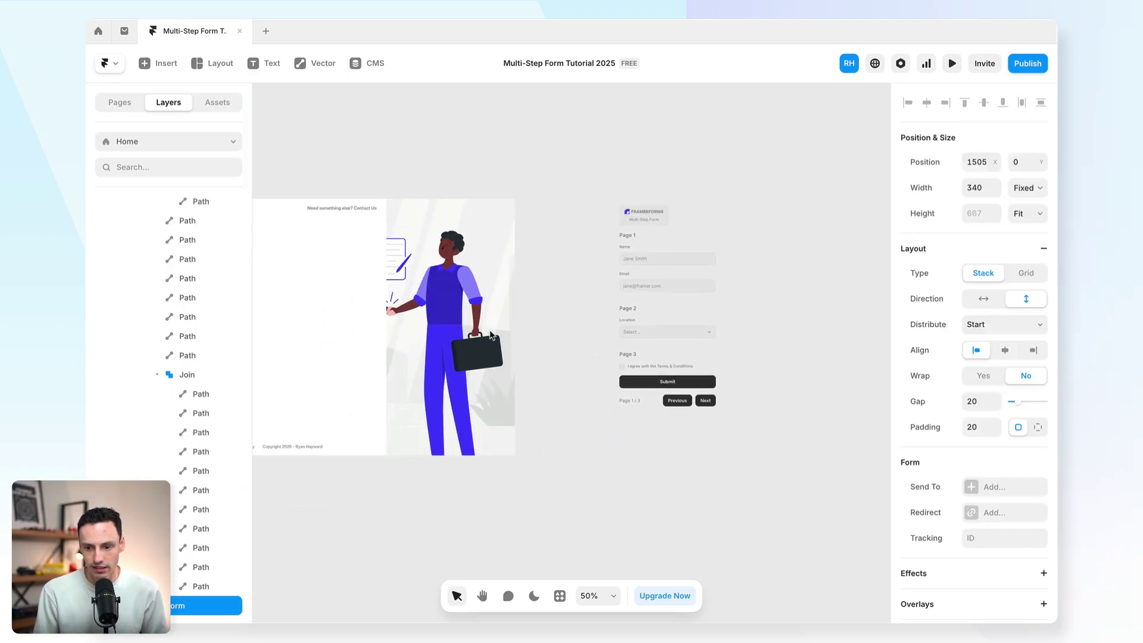
{"action": "scroll", "coordinate": [814, 282], "scroll_direction": "up", "scroll_amount": 5}
{"action": "scroll", "coordinate": [786, 276], "scroll_direction": "down", "scroll_amount": 4}
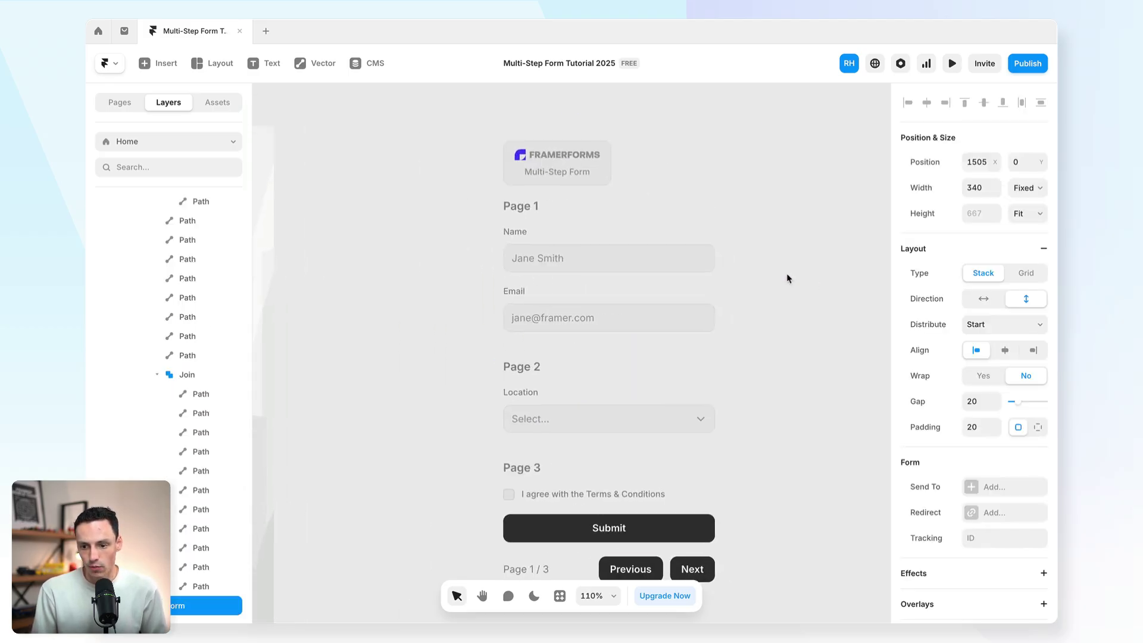
{"action": "scroll", "coordinate": [179, 434], "scroll_direction": "down", "scroll_amount": 3}
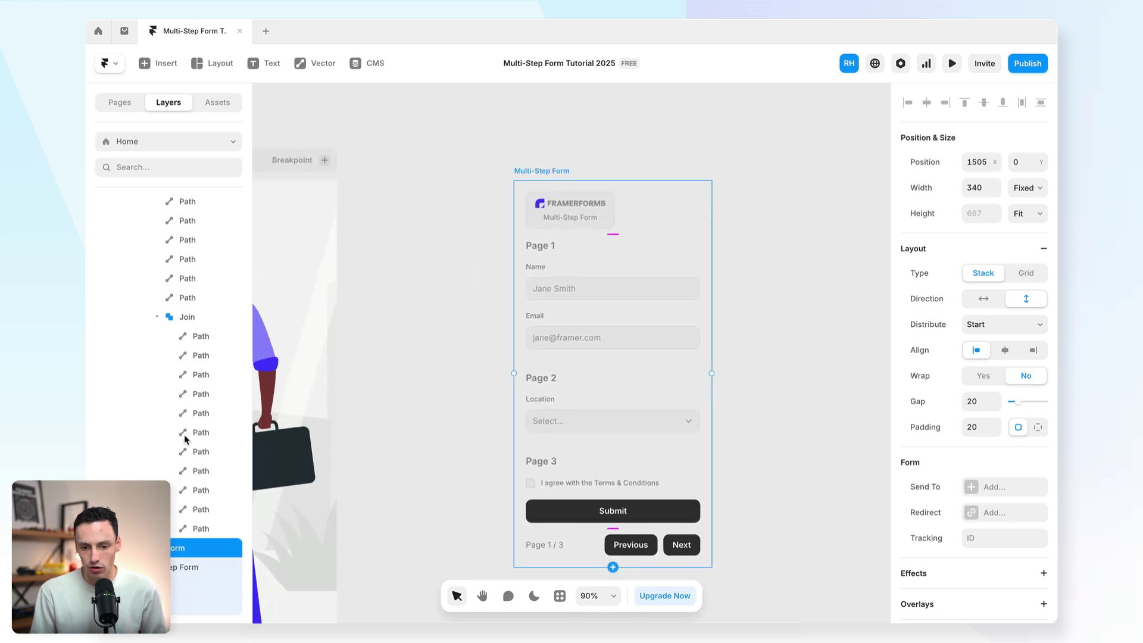
{"action": "scroll", "coordinate": [690, 351], "scroll_direction": "down", "scroll_amount": 1}
{"action": "scroll", "coordinate": [691, 351], "scroll_direction": "right", "scroll_amount": 1}
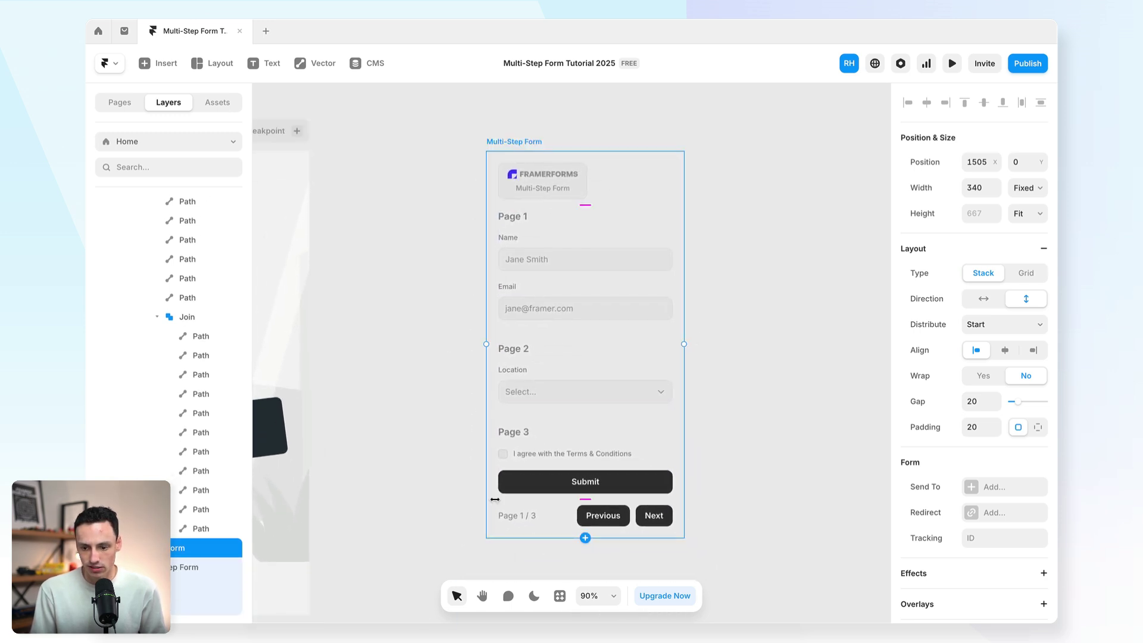
{"action": "left_click", "coordinate": [570, 314]}
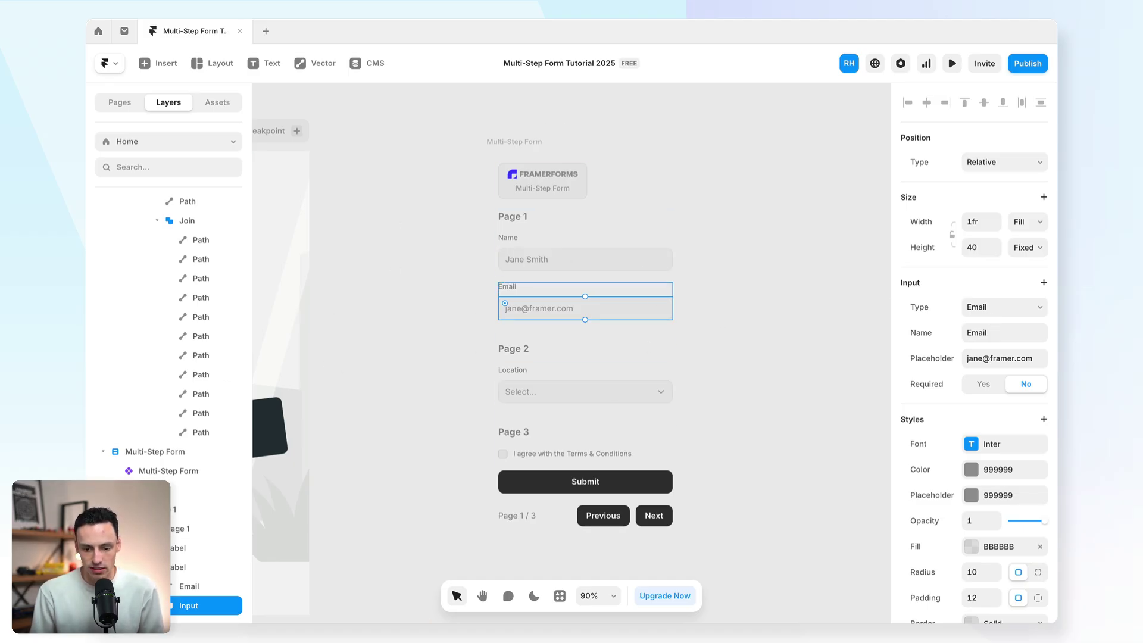
{"action": "left_click", "coordinate": [512, 175]}
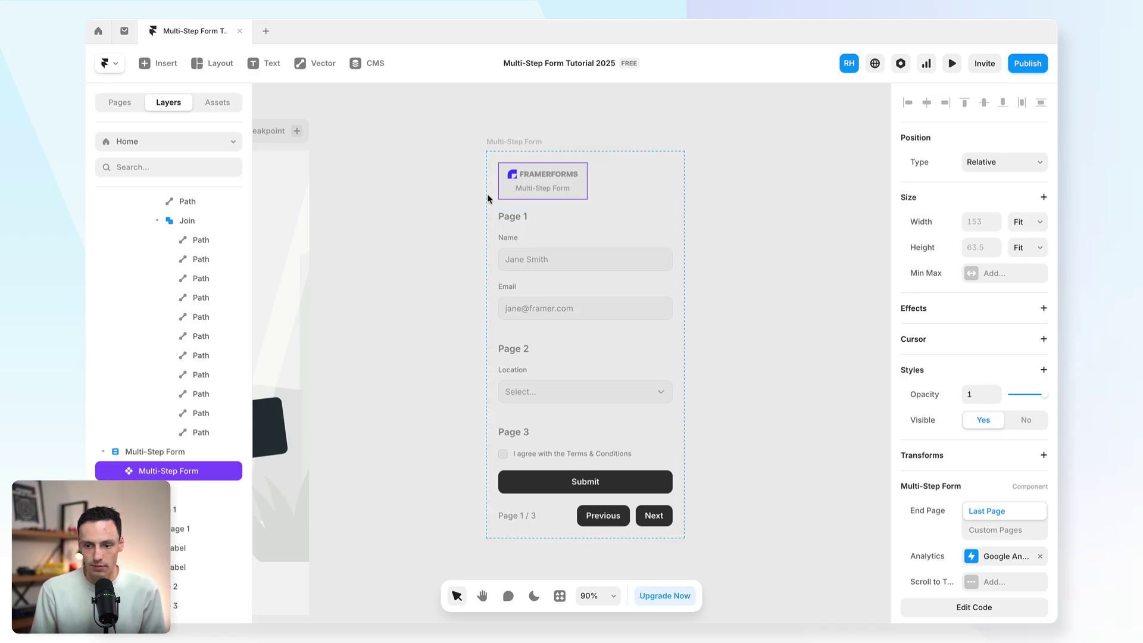
{"action": "scroll", "coordinate": [983, 440], "scroll_direction": "down", "scroll_amount": 3}
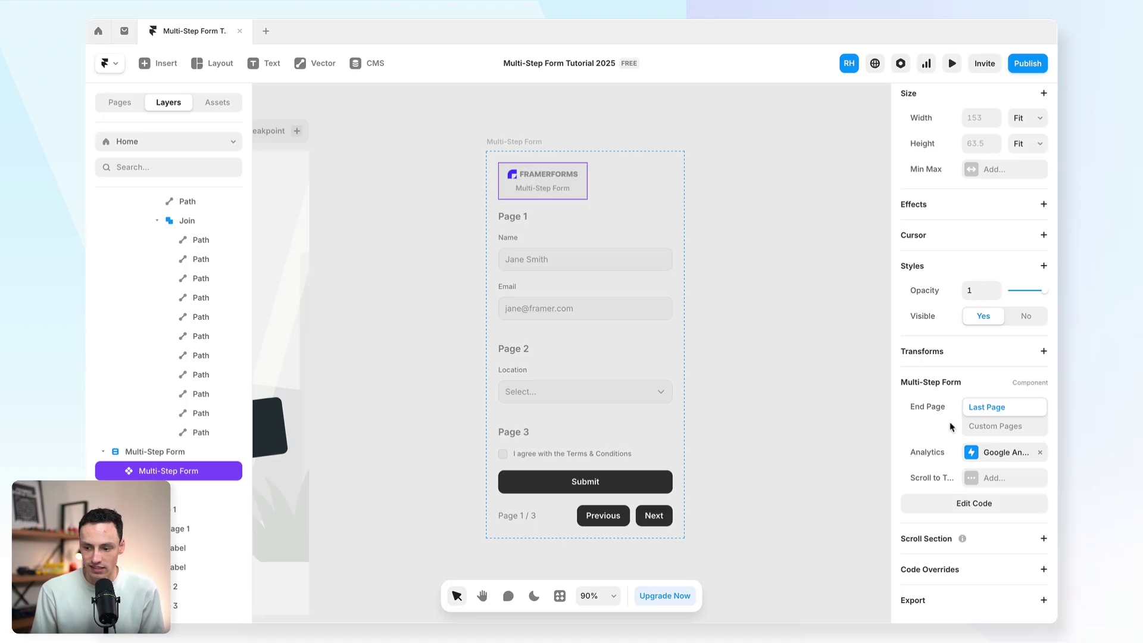
{"action": "left_click", "coordinate": [980, 478]}
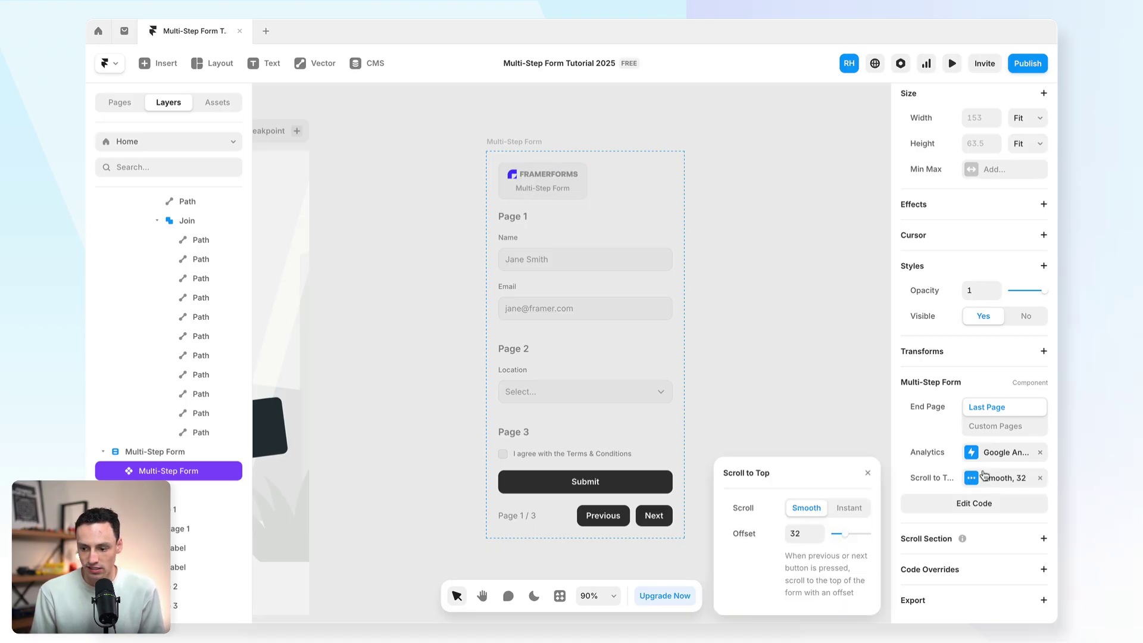
{"action": "left_click", "coordinate": [1040, 479]}
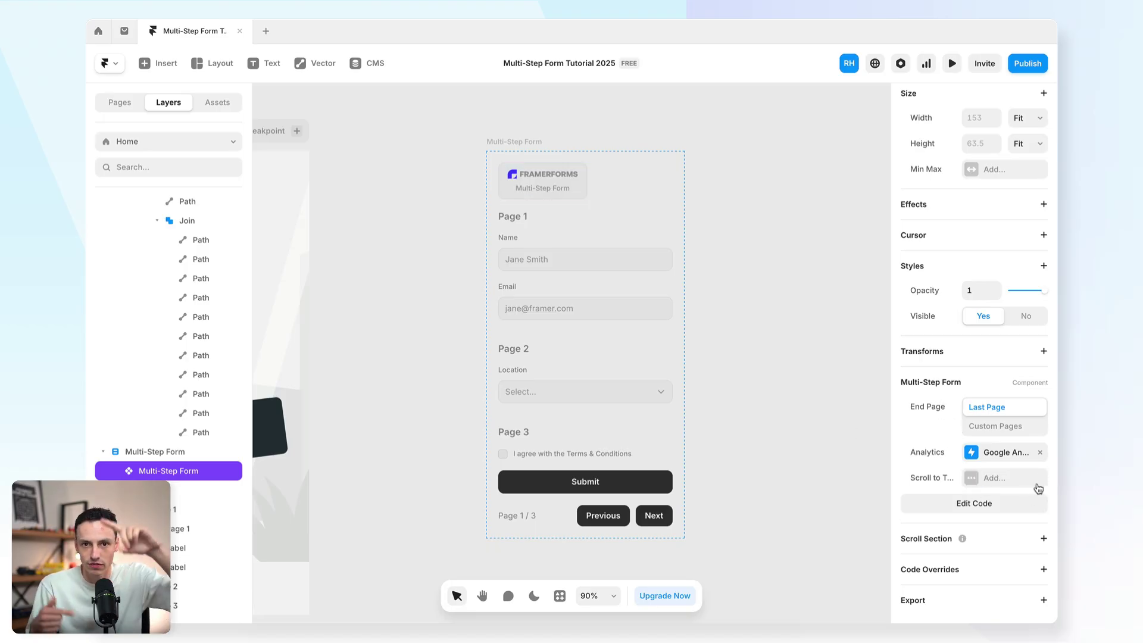
{"action": "left_click", "coordinate": [971, 453]}
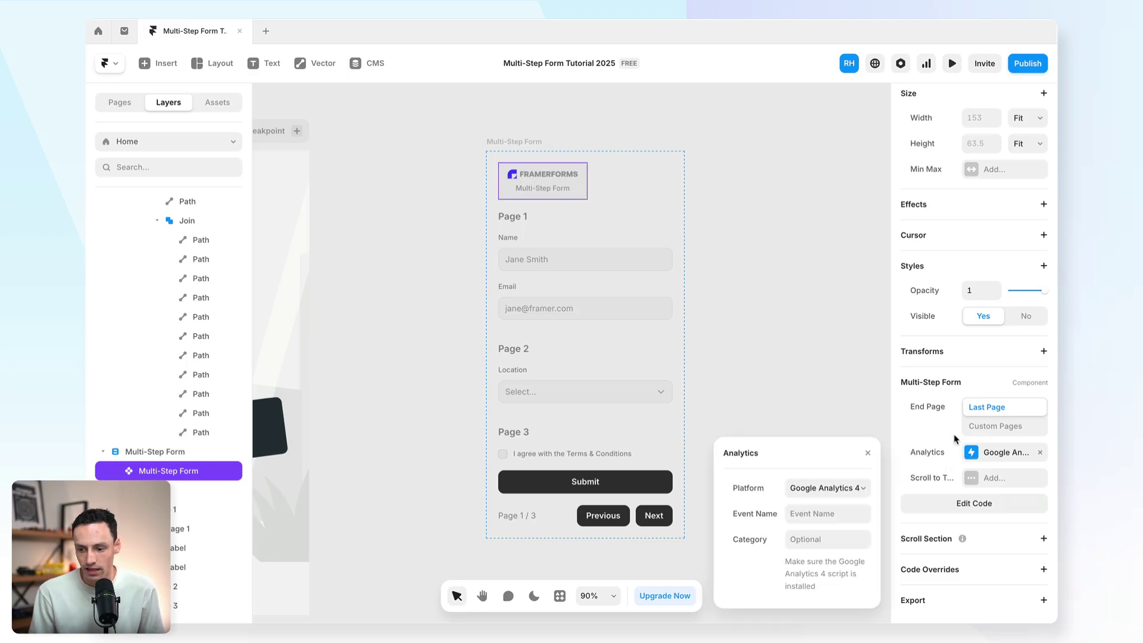
{"action": "left_click", "coordinate": [810, 393]}
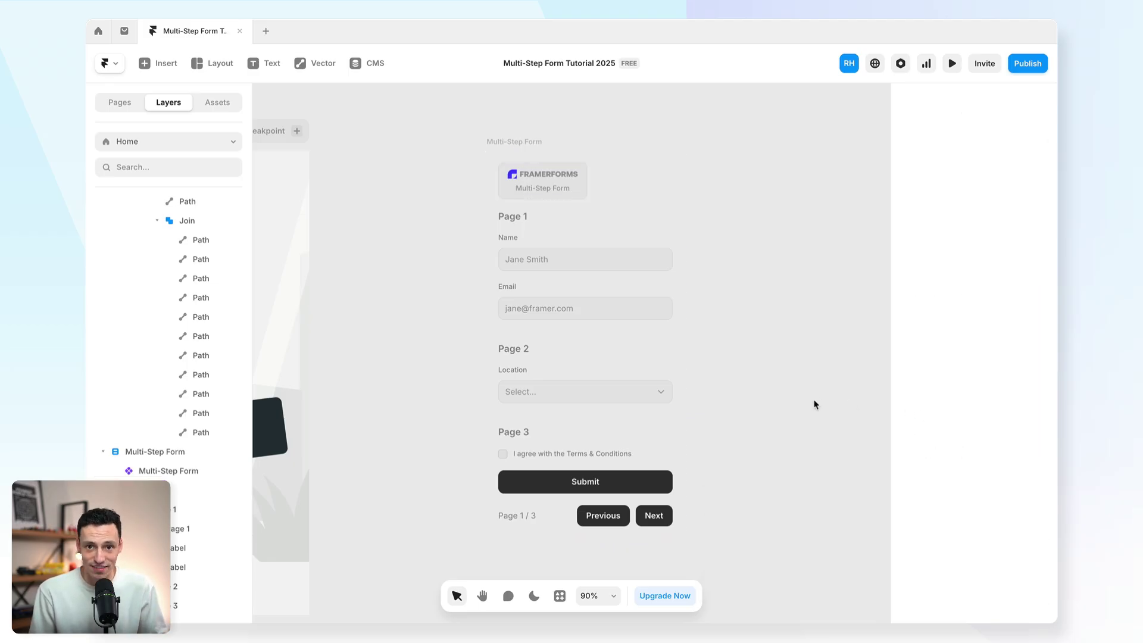
Step: Inspect the form's Name input, its Page 1-3 groups and the page container layers
{"action": "left_click", "coordinate": [550, 261]}
{"action": "scroll", "coordinate": [178, 458], "scroll_direction": "down", "scroll_amount": 1}
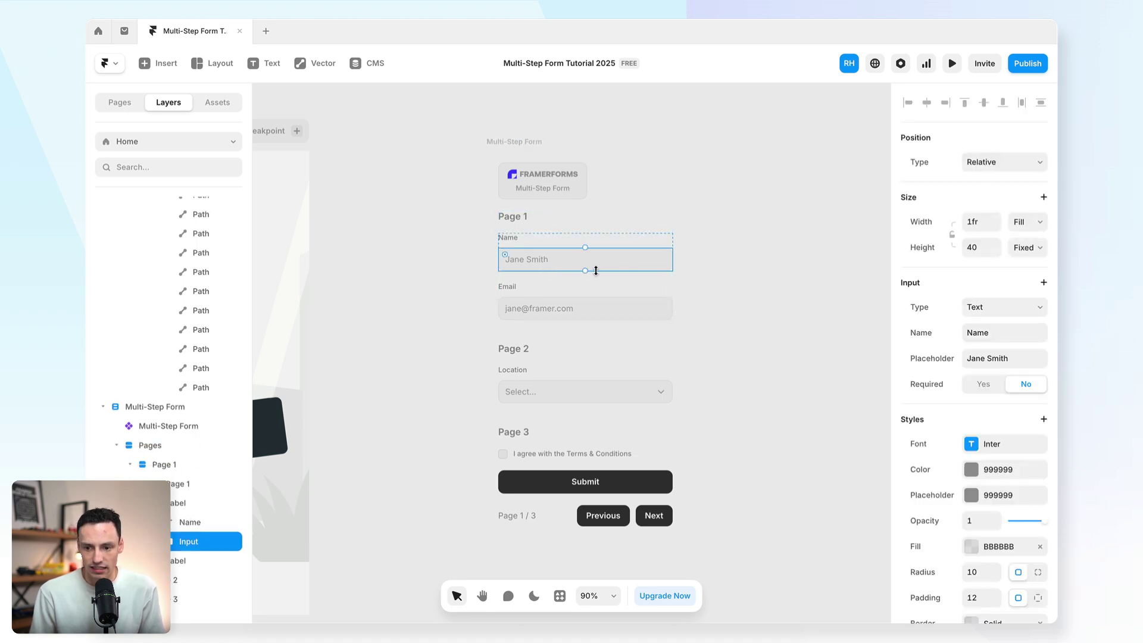
{"action": "left_click", "coordinate": [572, 291]}
{"action": "left_click", "coordinate": [577, 358]}
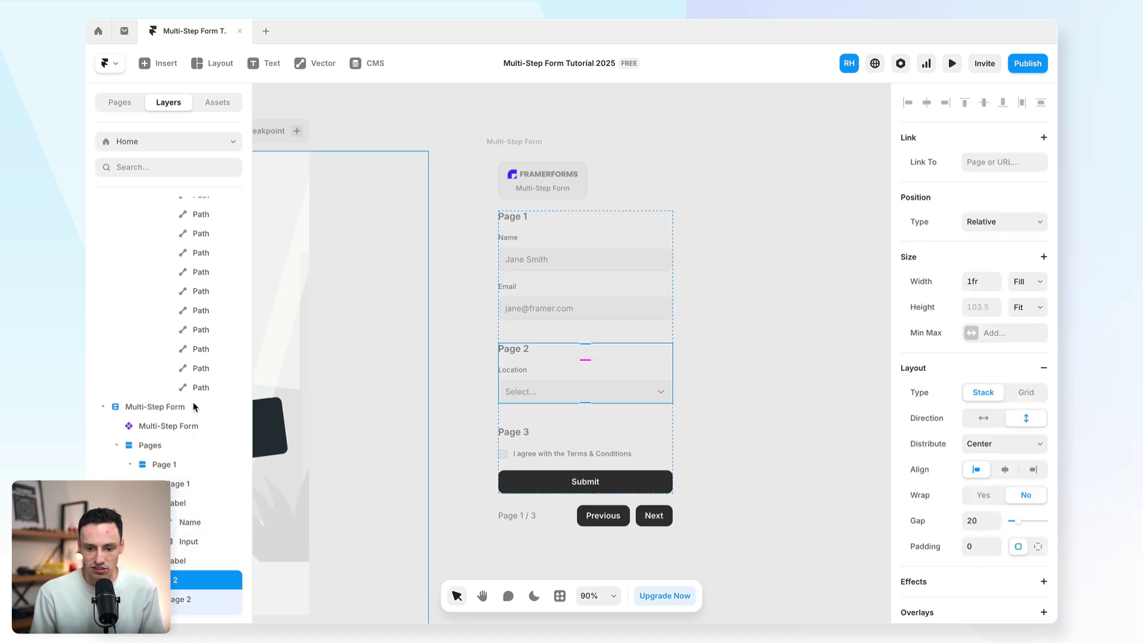
{"action": "scroll", "coordinate": [136, 428], "scroll_direction": "down", "scroll_amount": 1}
{"action": "scroll", "coordinate": [135, 427], "scroll_direction": "up", "scroll_amount": 2}
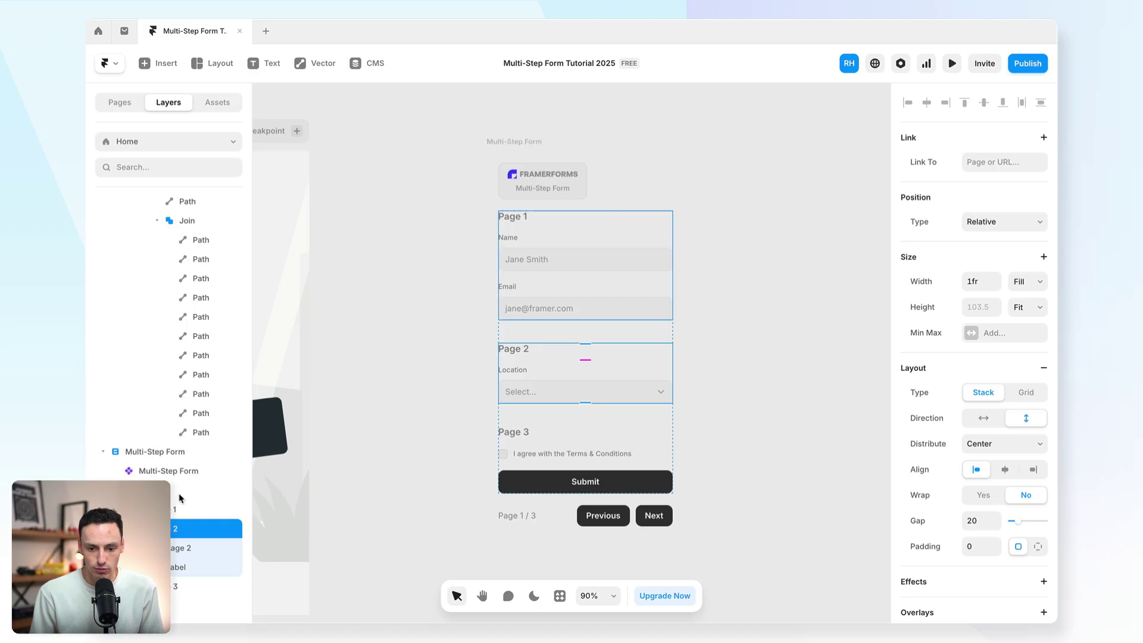
{"action": "left_click", "coordinate": [179, 471]}
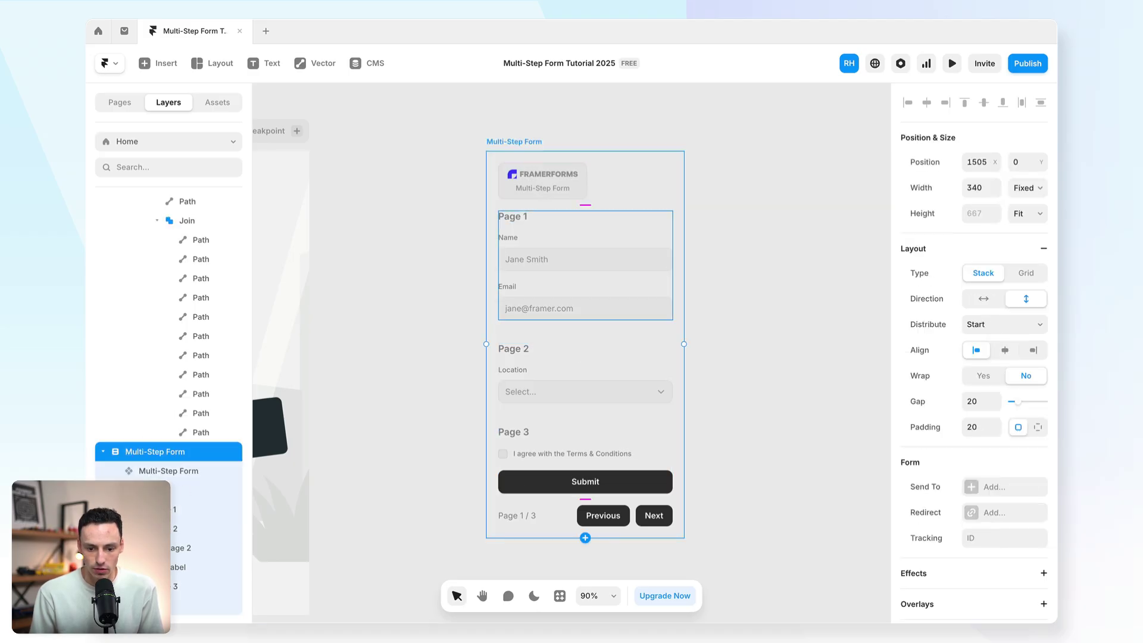
{"action": "left_click", "coordinate": [130, 529]}
{"action": "left_click", "coordinate": [226, 529]}
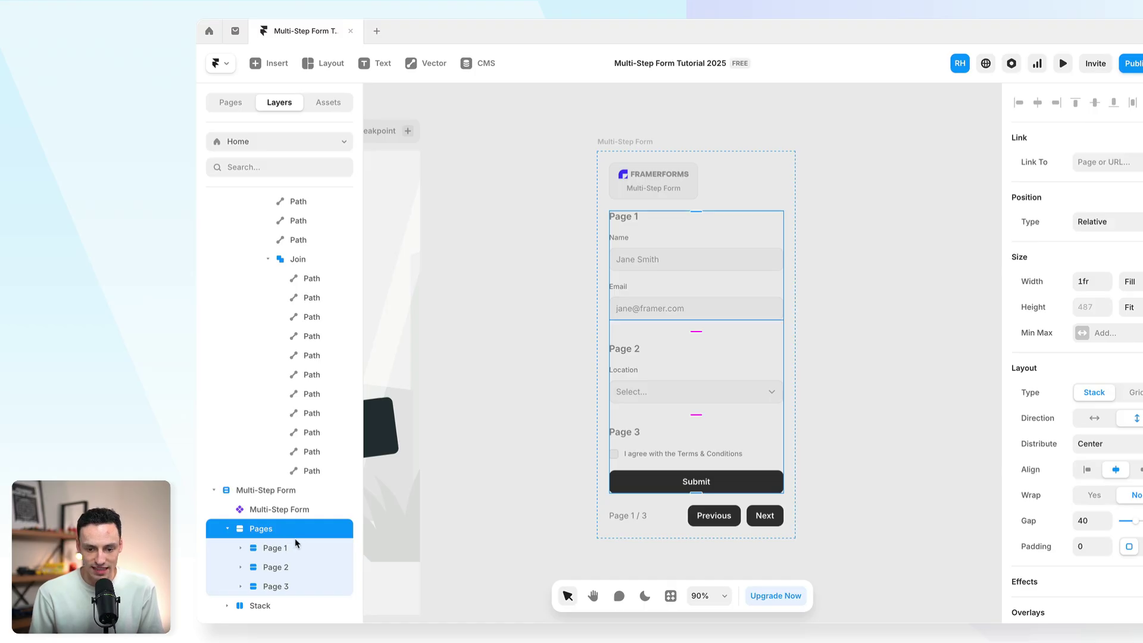
{"action": "left_click", "coordinate": [299, 555]}
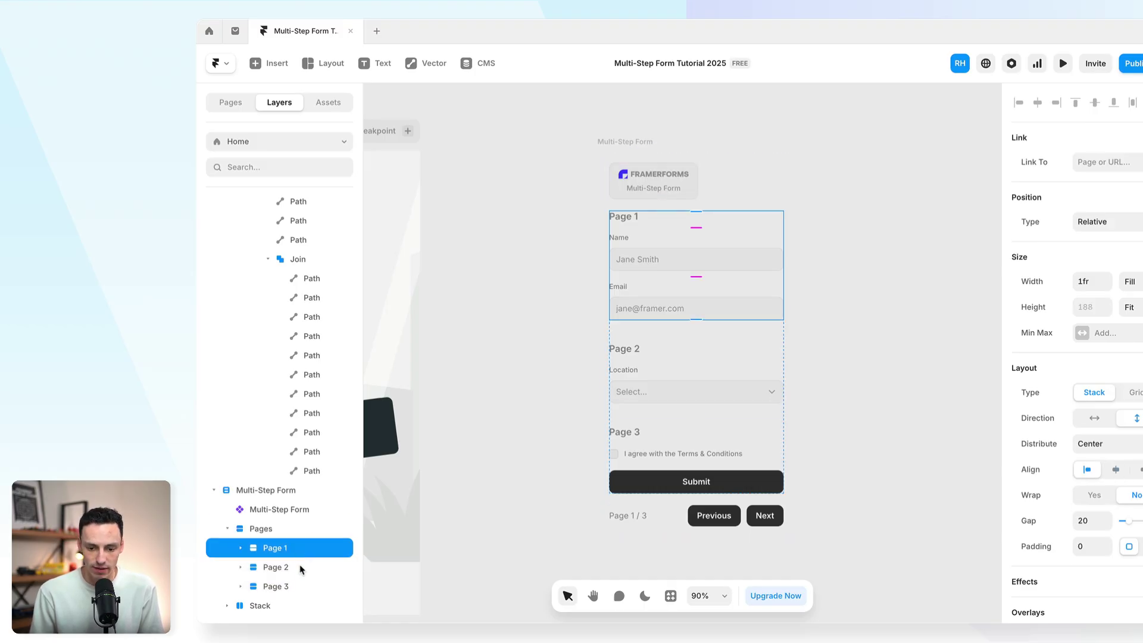
{"action": "left_click", "coordinate": [301, 572]}
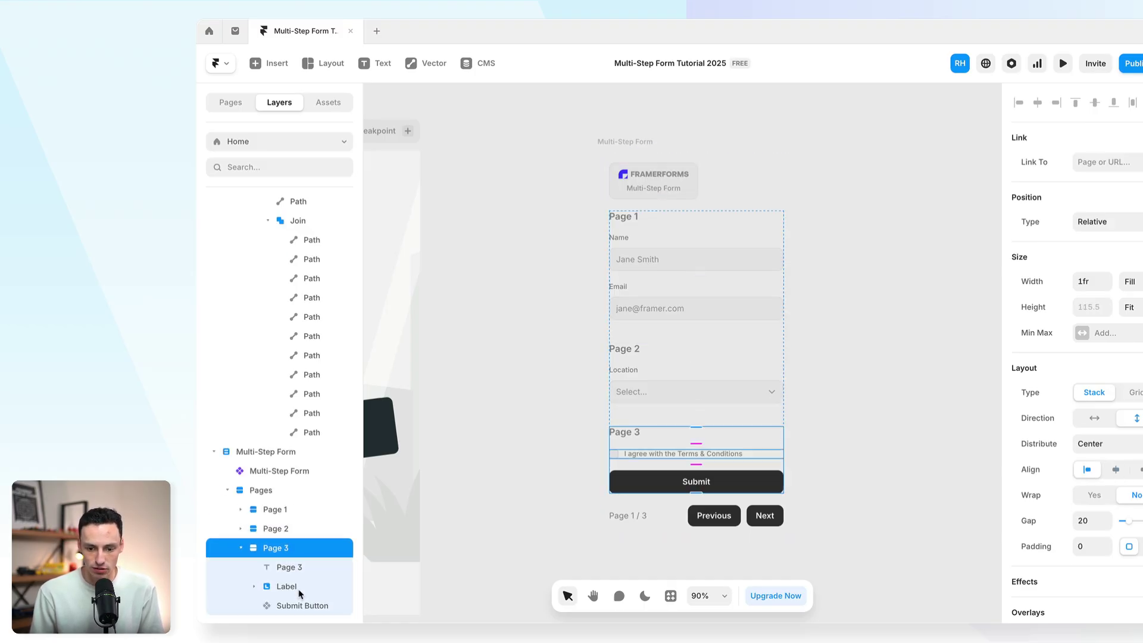
{"action": "left_click", "coordinate": [286, 586]}
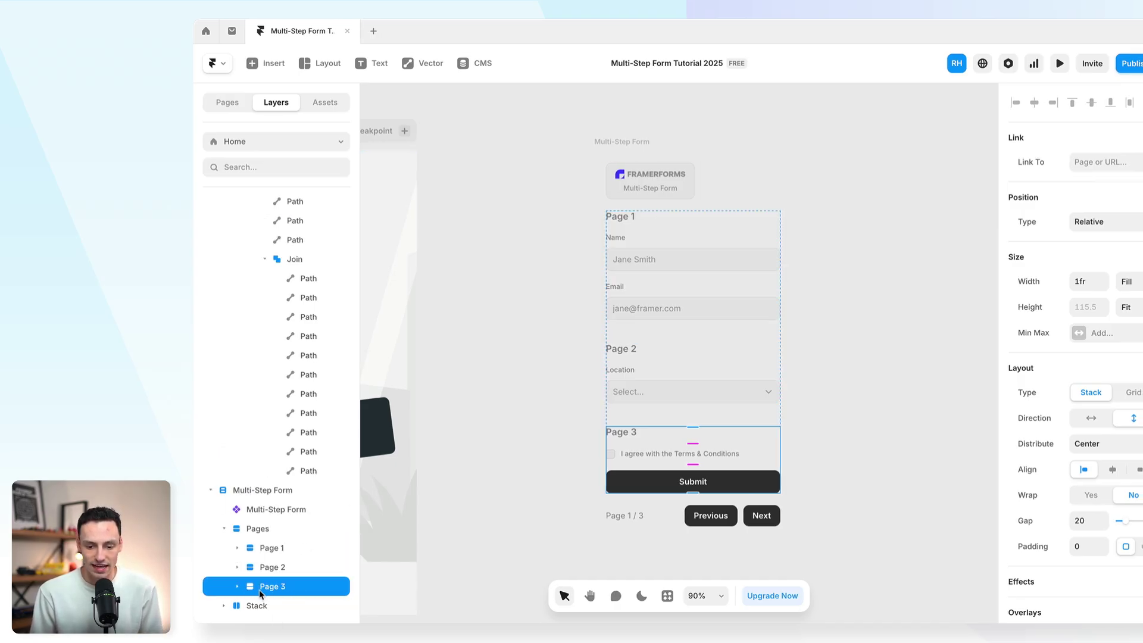
Step: Drag the Multi-Step Form into the Superify Desktop page's left column
{"action": "scroll", "coordinate": [618, 477], "scroll_direction": "down", "scroll_amount": 3}
{"action": "scroll", "coordinate": [507, 478], "scroll_direction": "down", "scroll_amount": 2}
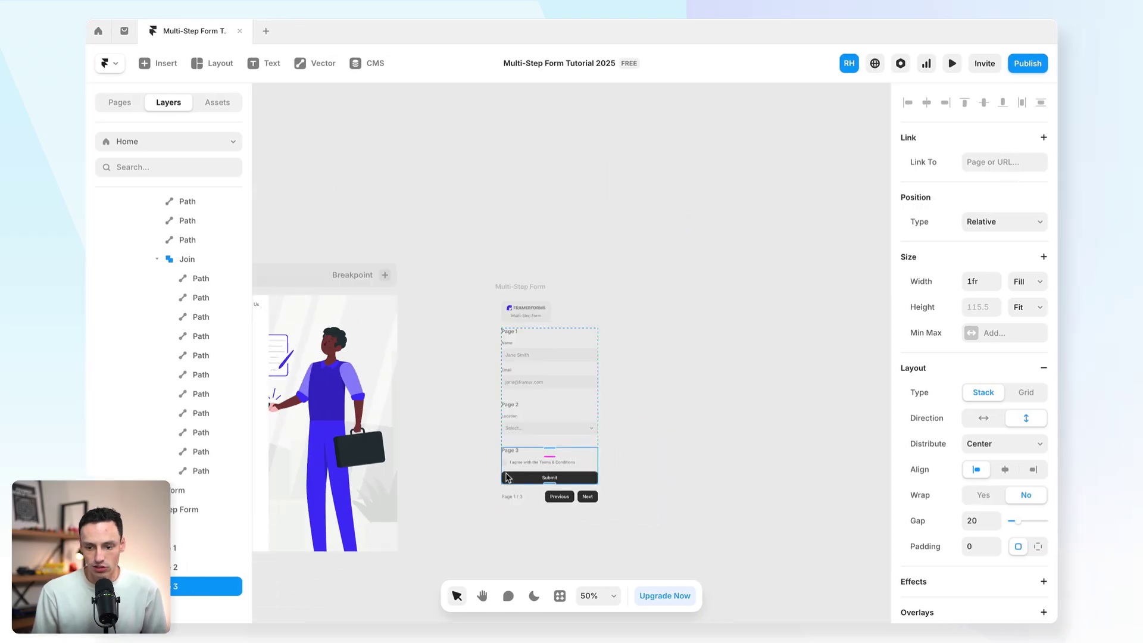
{"action": "scroll", "coordinate": [595, 387], "scroll_direction": "left", "scroll_amount": 5}
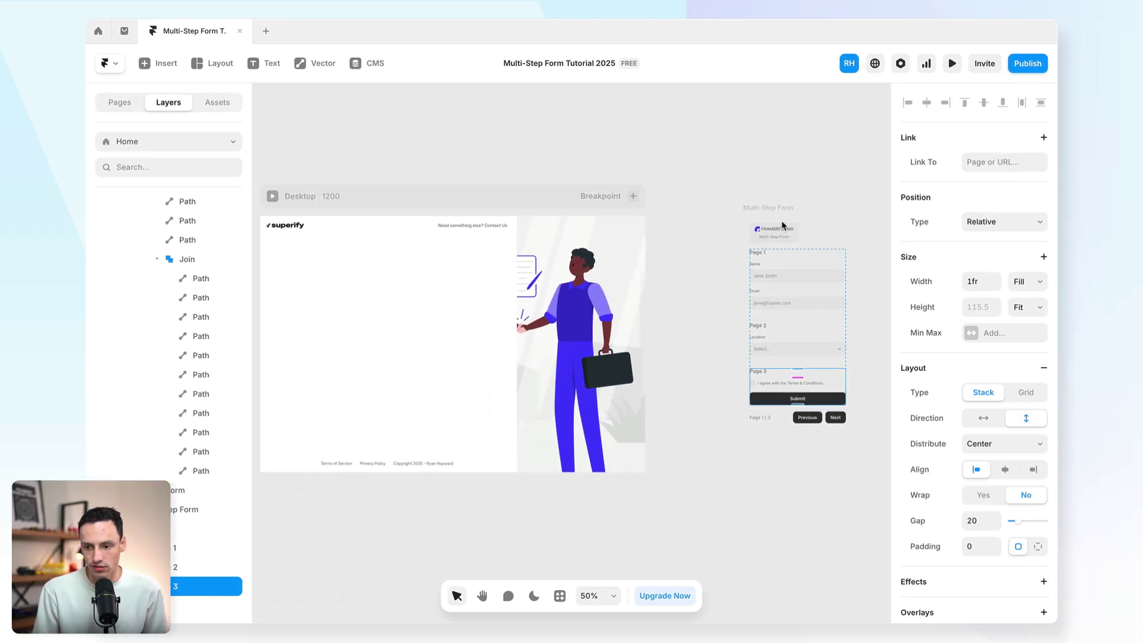
{"action": "left_click_drag", "start_coordinate": [786, 204], "coordinate": [405, 279]}
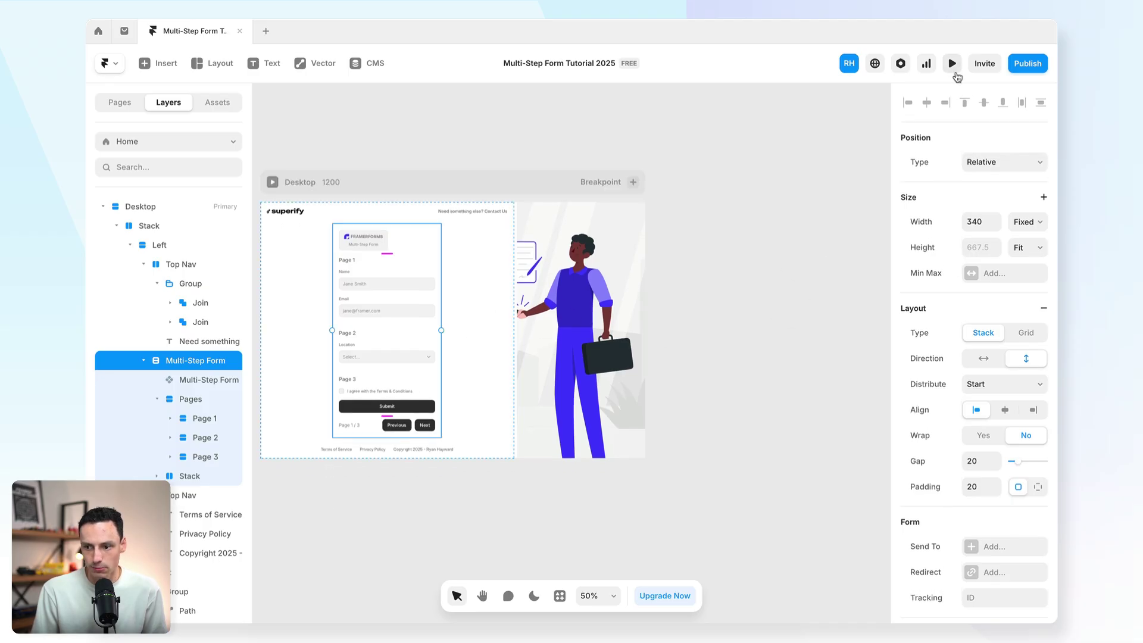
Step: Preview the form, choose Amsterdam as the location and advance to Page 3
{"action": "left_click", "coordinate": [953, 65]}
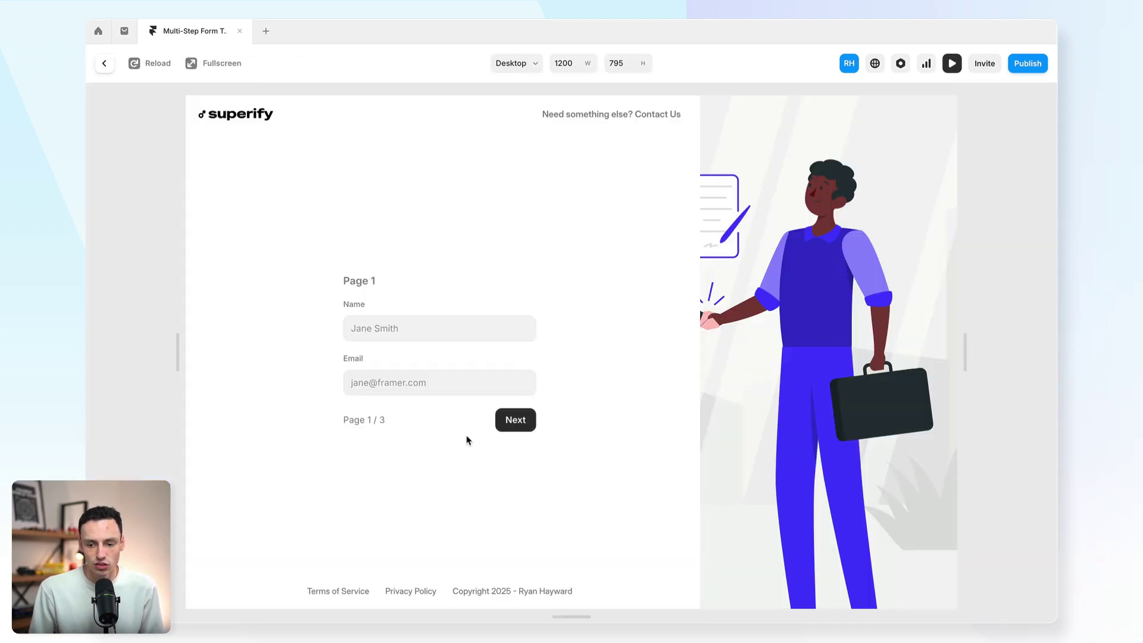
{"action": "left_click", "coordinate": [521, 426]}
{"action": "left_click", "coordinate": [511, 392]}
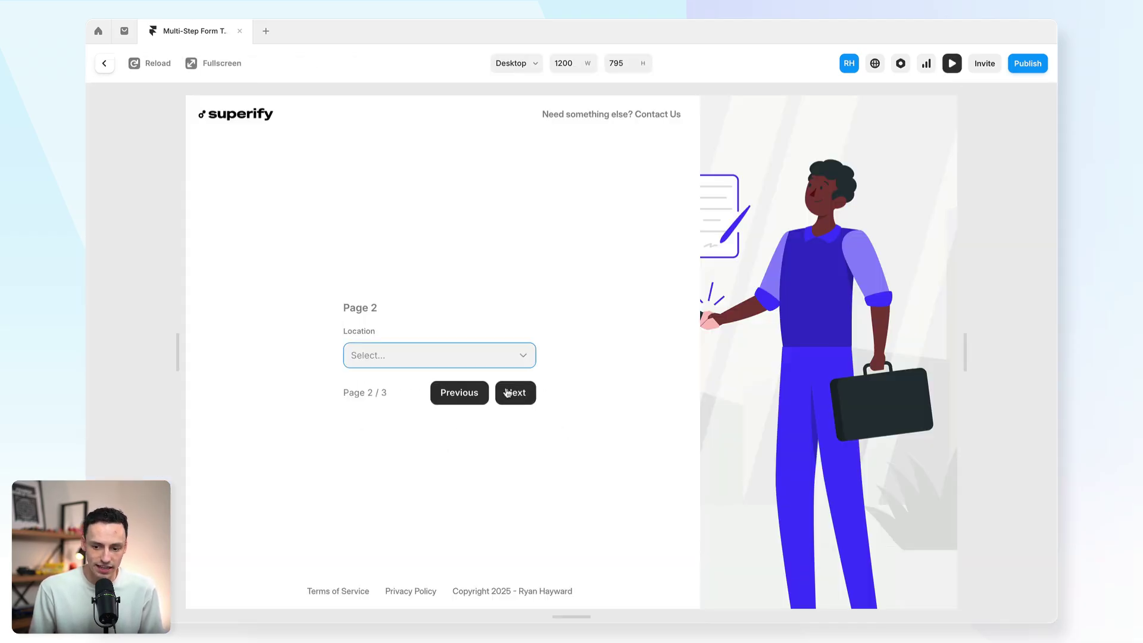
{"action": "left_click", "coordinate": [457, 362]}
{"action": "left_click", "coordinate": [447, 373]}
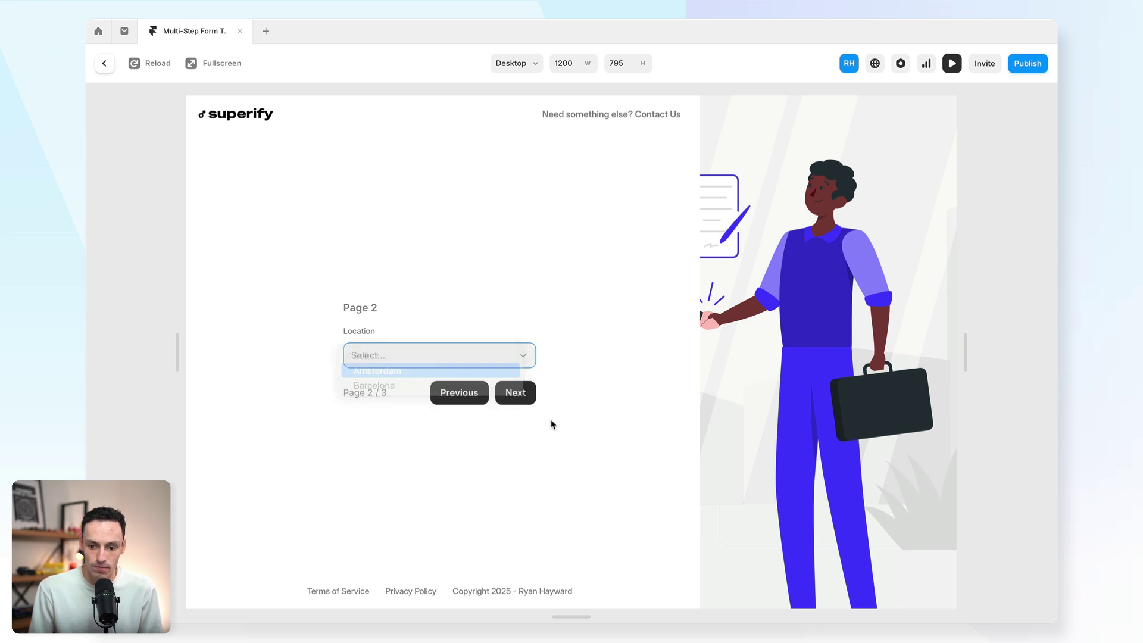
{"action": "left_click", "coordinate": [513, 396]}
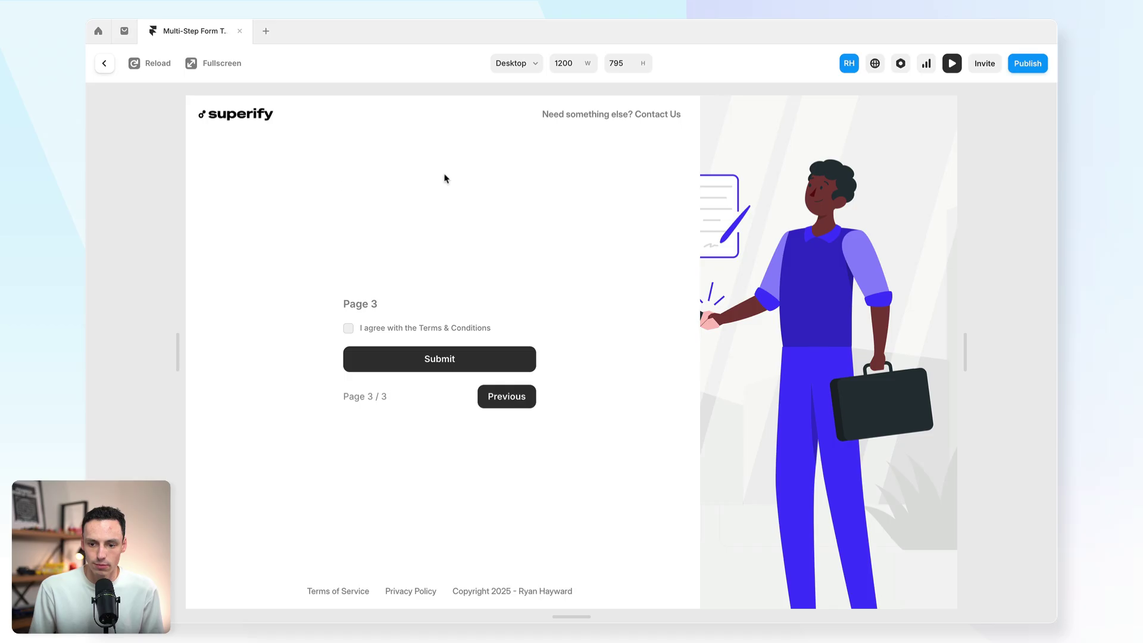
{"action": "left_click", "coordinate": [112, 71]}
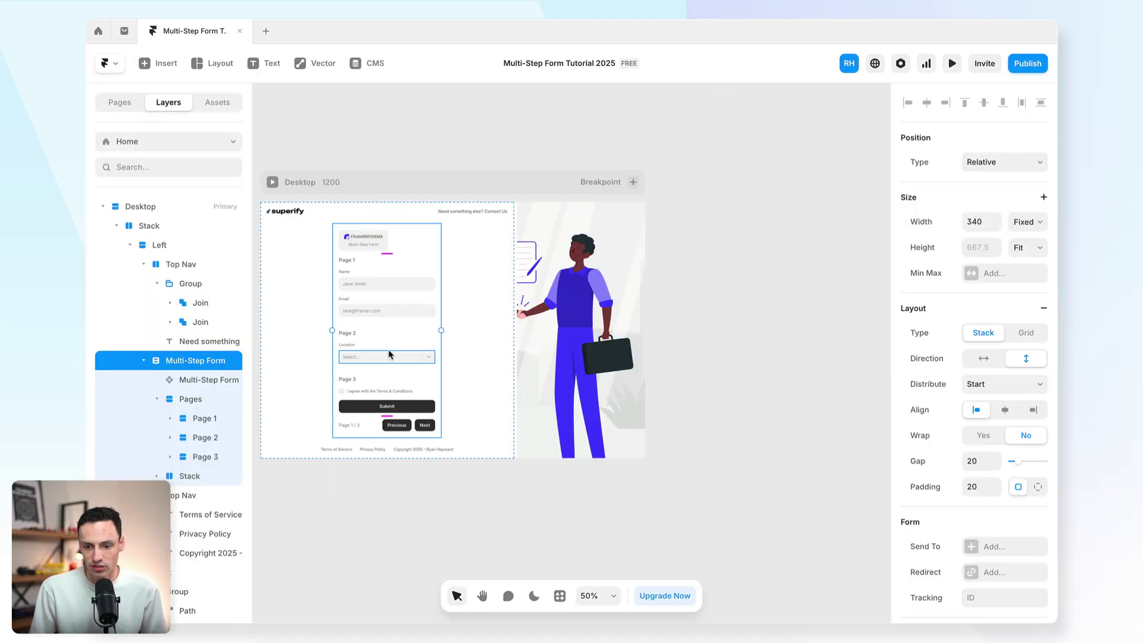
Step: Select the Location dropdown, then re-preview to confirm an empty location blocks advancing
{"action": "scroll", "coordinate": [381, 357], "scroll_direction": "up", "scroll_amount": 5}
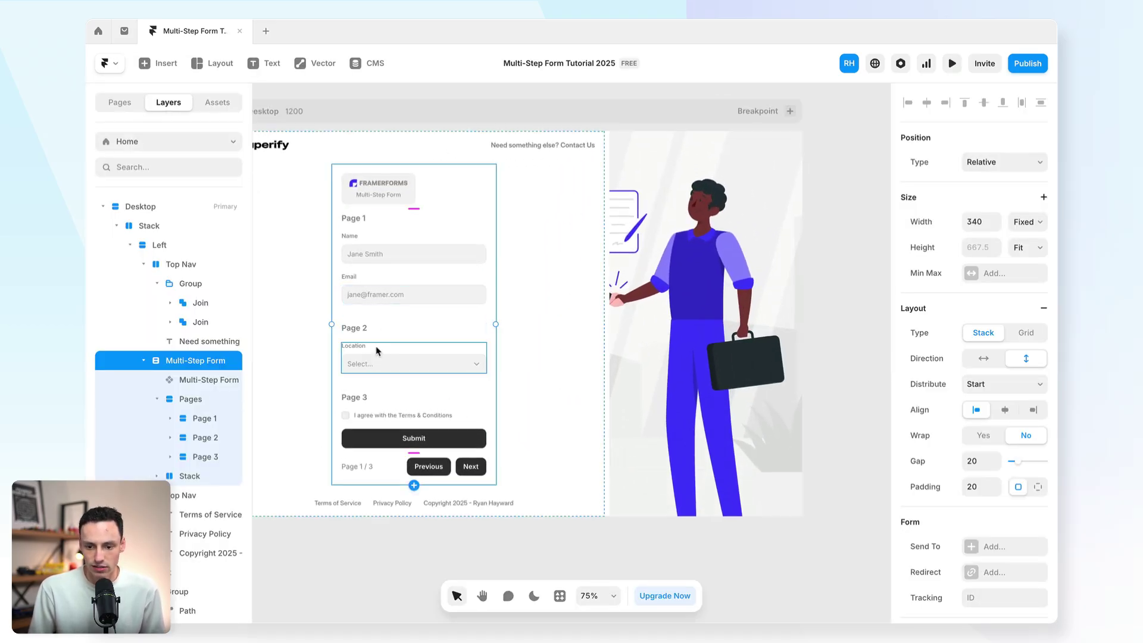
{"action": "double_click", "coordinate": [371, 363]}
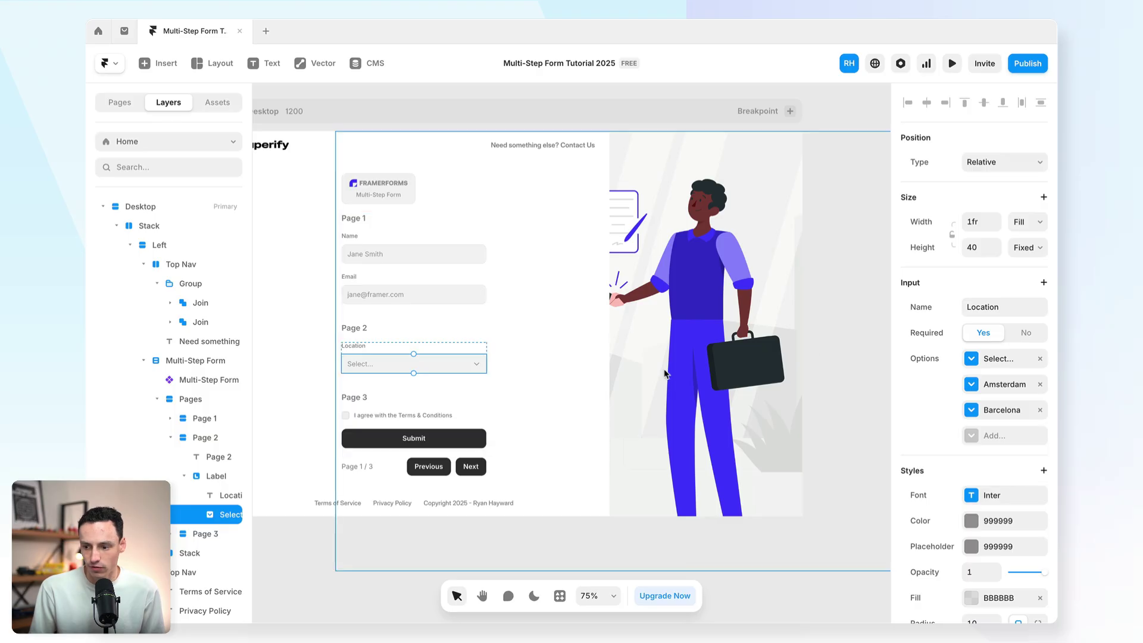
{"action": "left_click", "coordinate": [952, 65]}
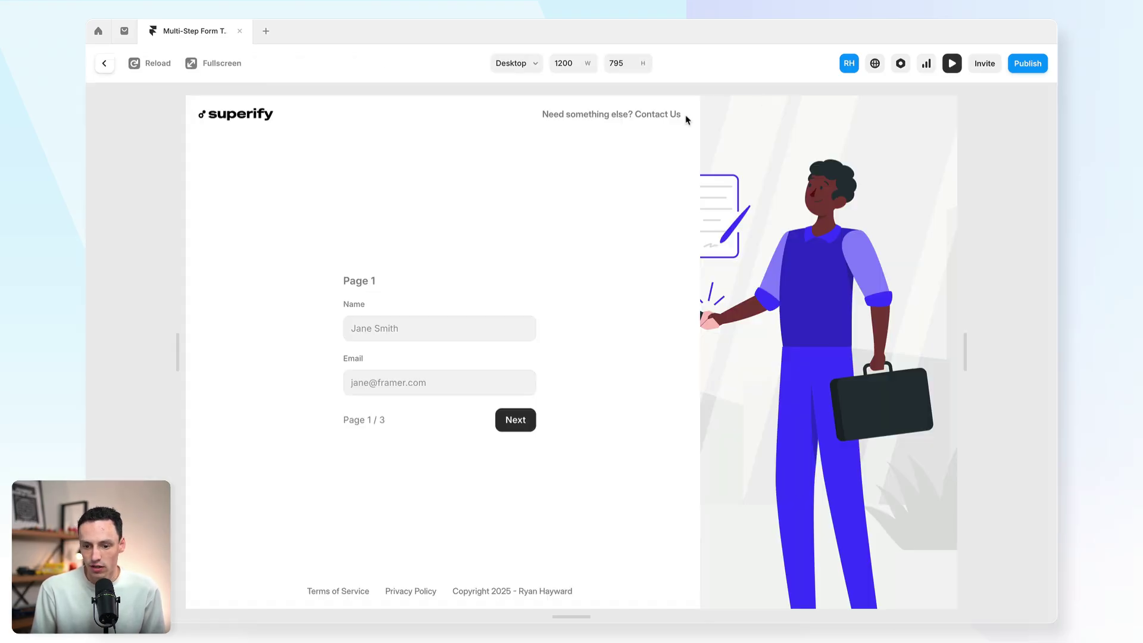
{"action": "left_click", "coordinate": [515, 424]}
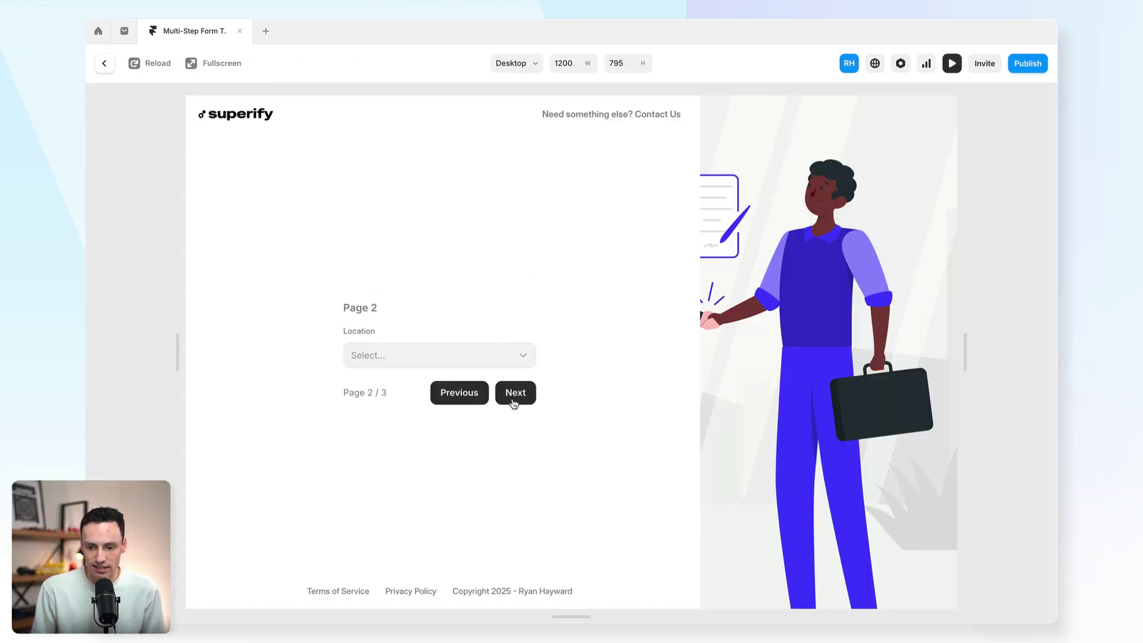
{"action": "left_click", "coordinate": [514, 404]}
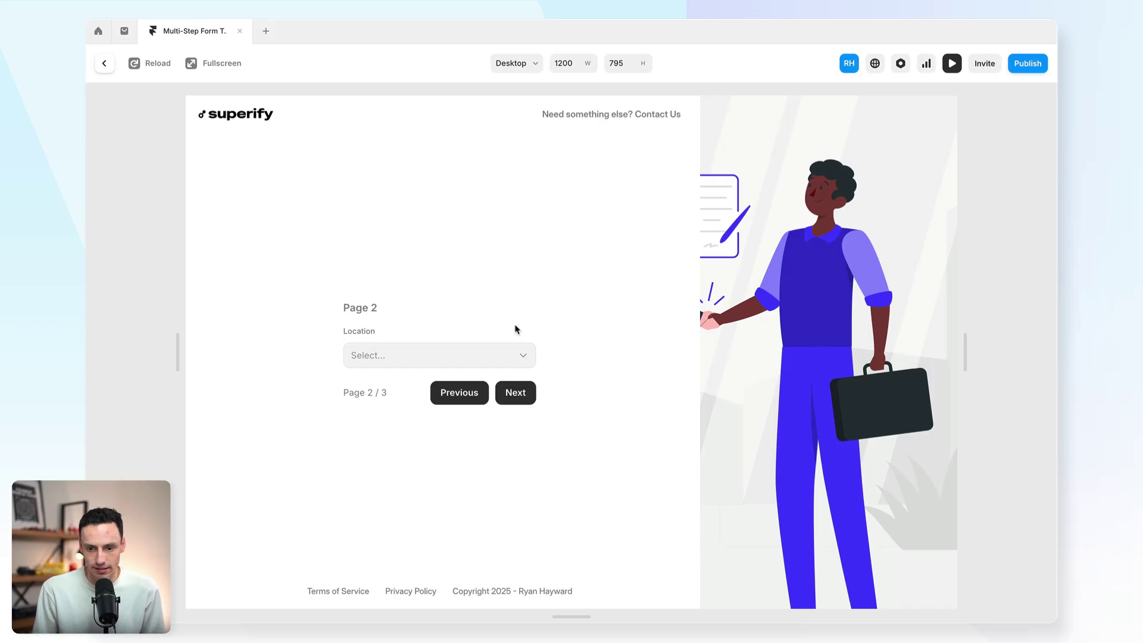
{"action": "left_click", "coordinate": [103, 68]}
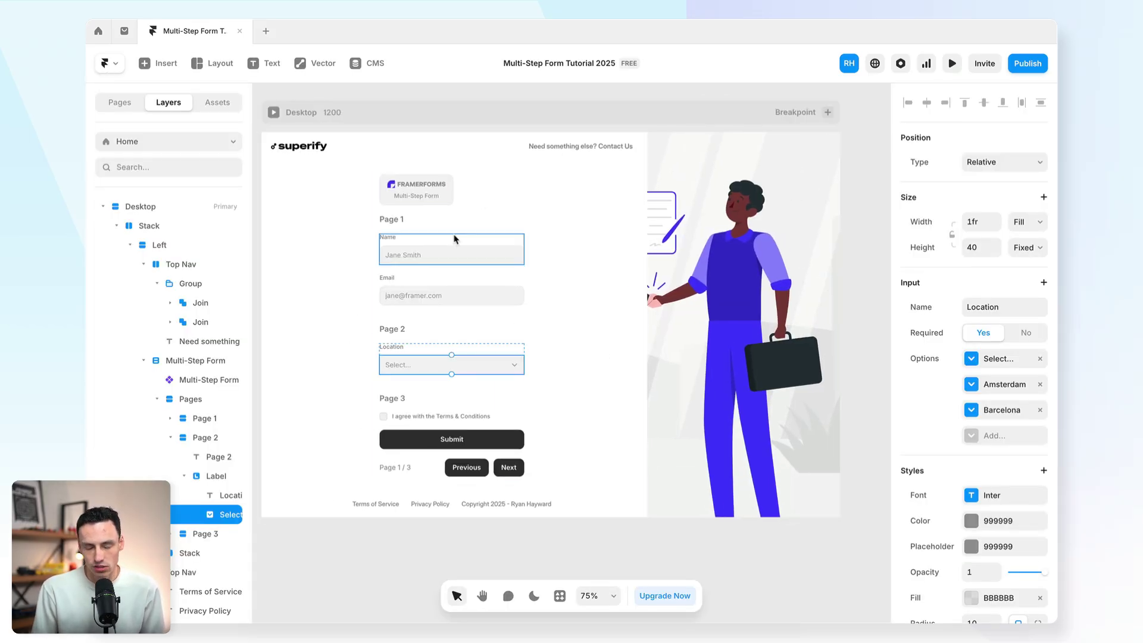
Step: Change the Name input's corner radius from 10 to 4
{"action": "left_click", "coordinate": [451, 229]}
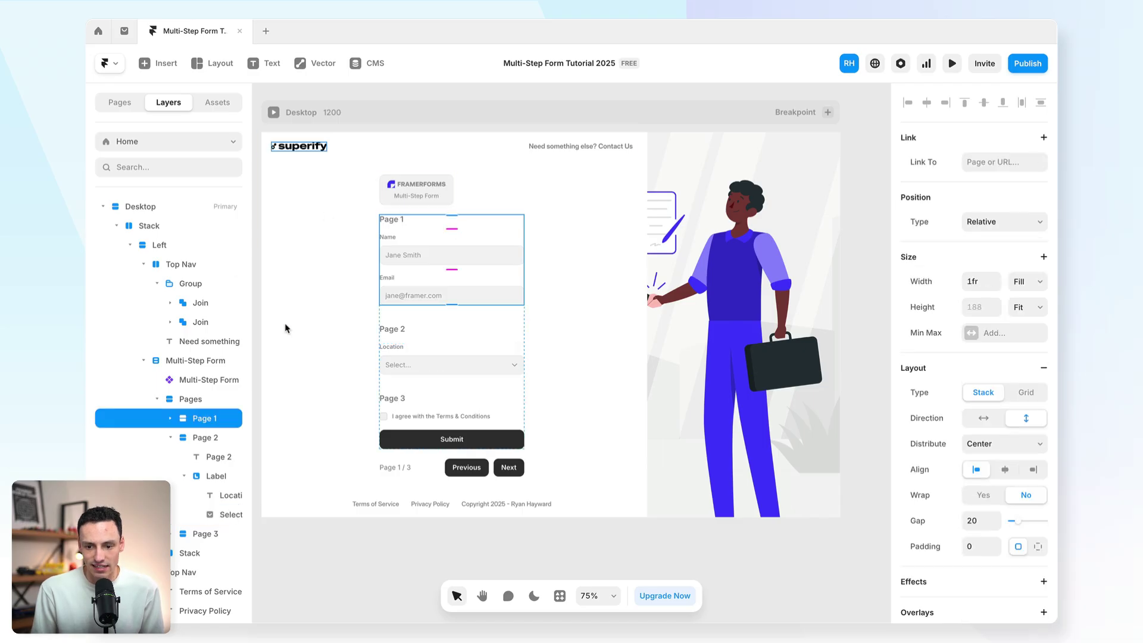
{"action": "scroll", "coordinate": [439, 301], "scroll_direction": "left", "scroll_amount": 3}
{"action": "left_click", "coordinate": [541, 252]}
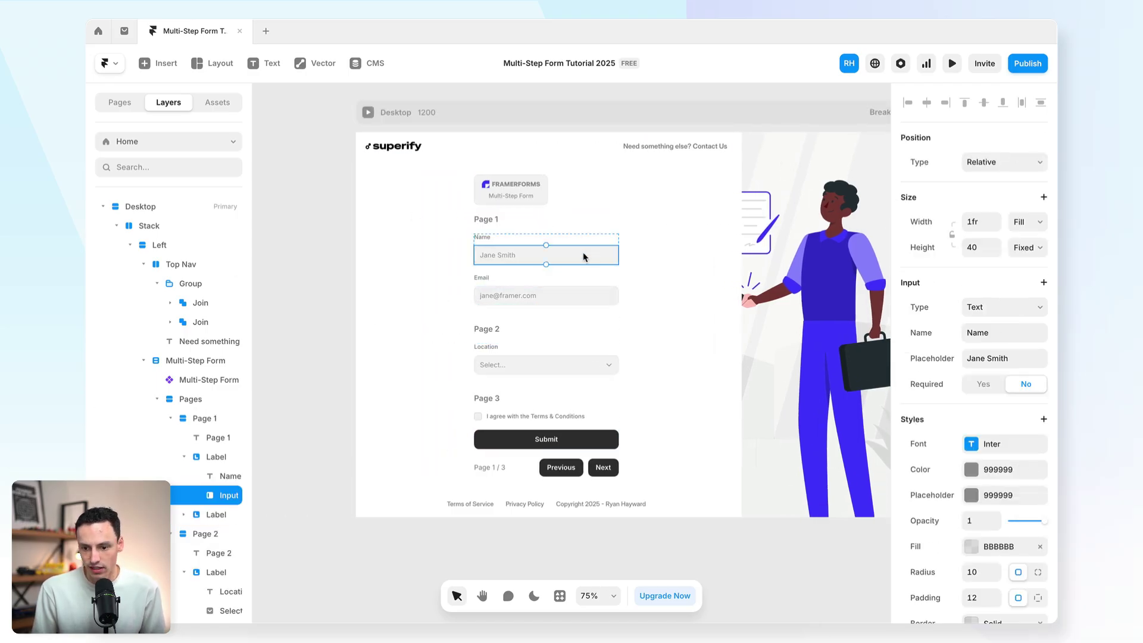
{"action": "scroll", "coordinate": [541, 245], "scroll_direction": "up", "scroll_amount": 5}
{"action": "scroll", "coordinate": [1017, 456], "scroll_direction": "down", "scroll_amount": 3}
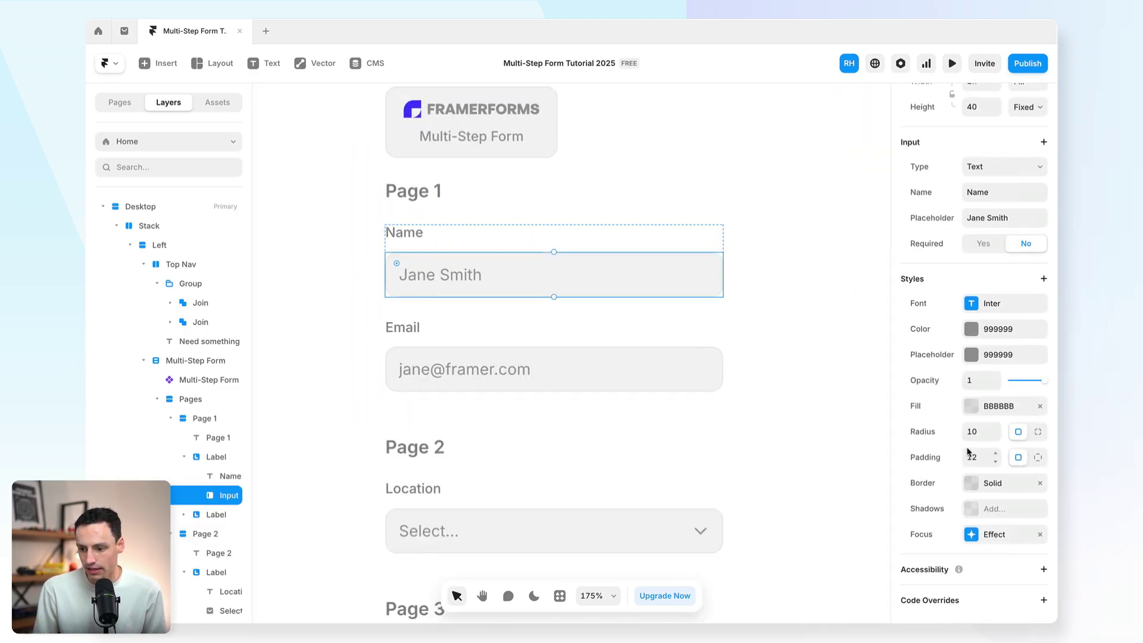
{"action": "left_click", "coordinate": [982, 434]}
{"action": "type", "text": "6"}
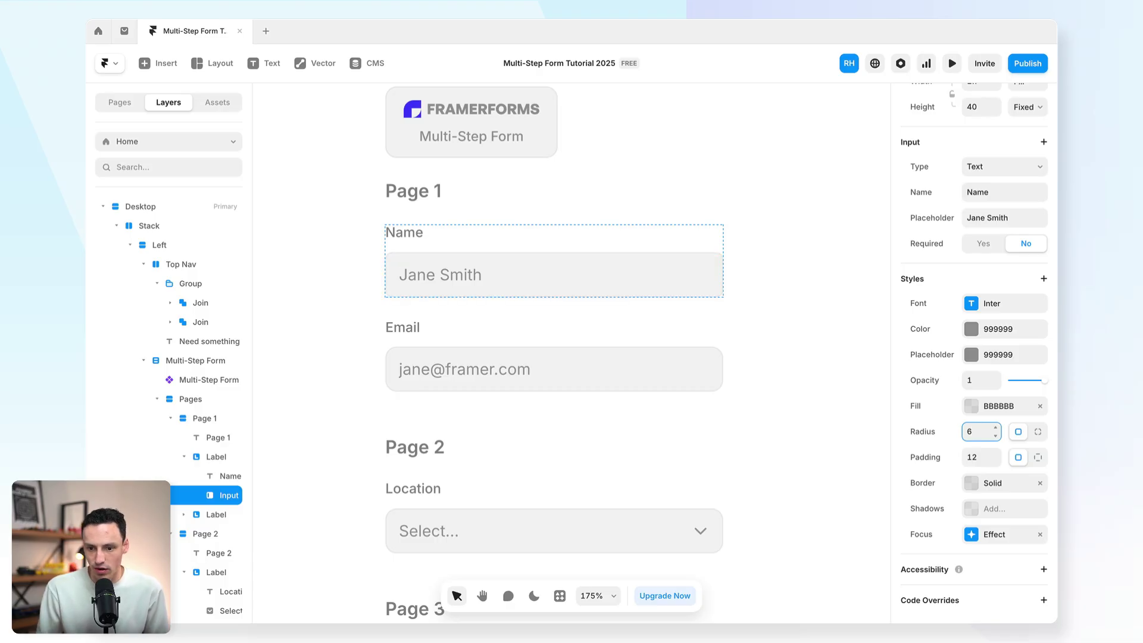
{"action": "key", "text": "BackSpace"}
{"action": "type", "text": "4"}
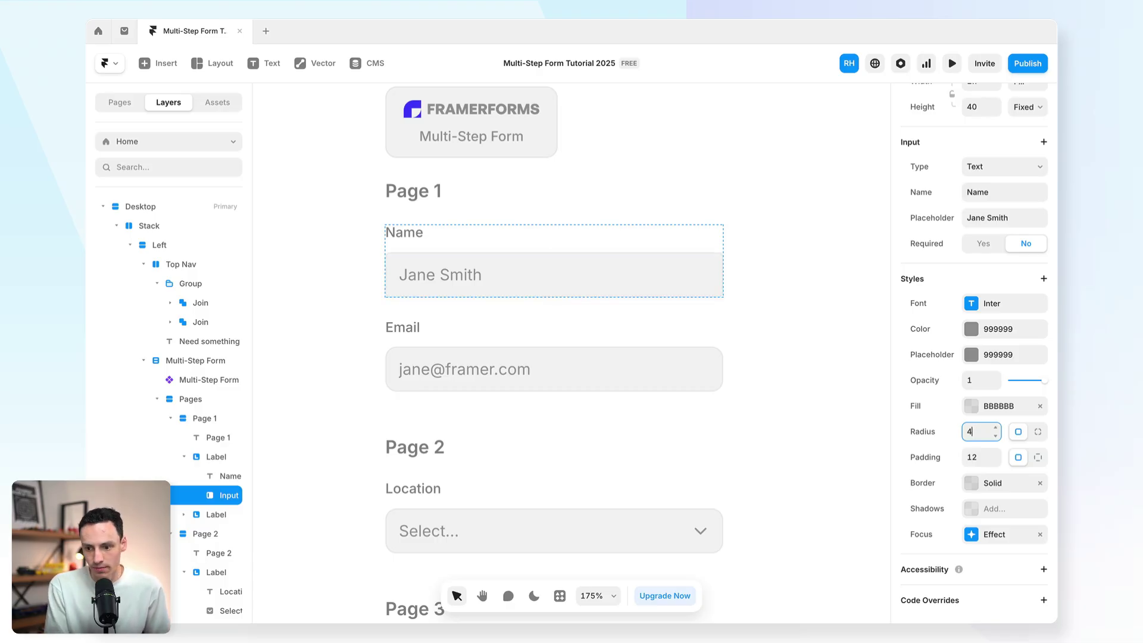
{"action": "left_click", "coordinate": [971, 328]}
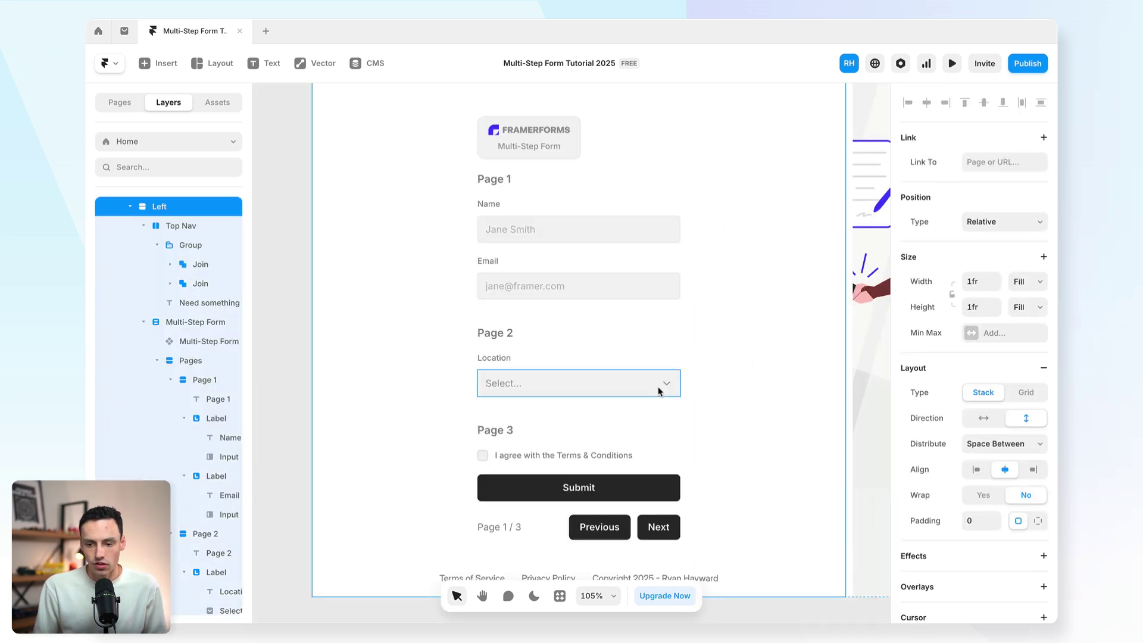
{"action": "left_click", "coordinate": [646, 307]}
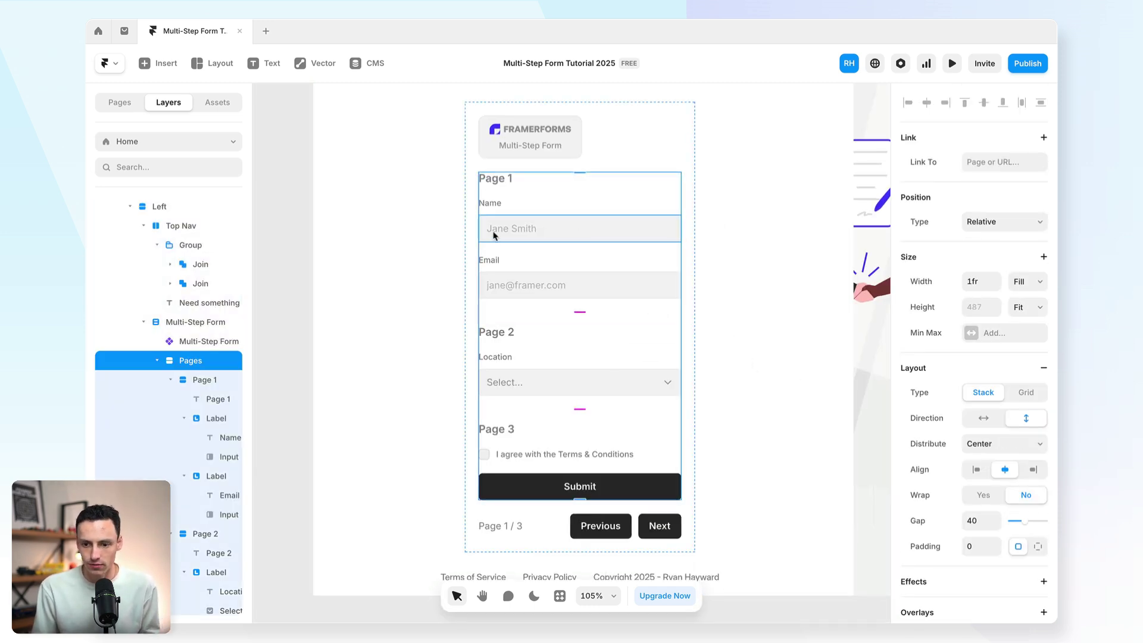
{"action": "scroll", "coordinate": [600, 209], "scroll_direction": "up", "scroll_amount": 3}
{"action": "scroll", "coordinate": [822, 320], "scroll_direction": "down", "scroll_amount": 2}
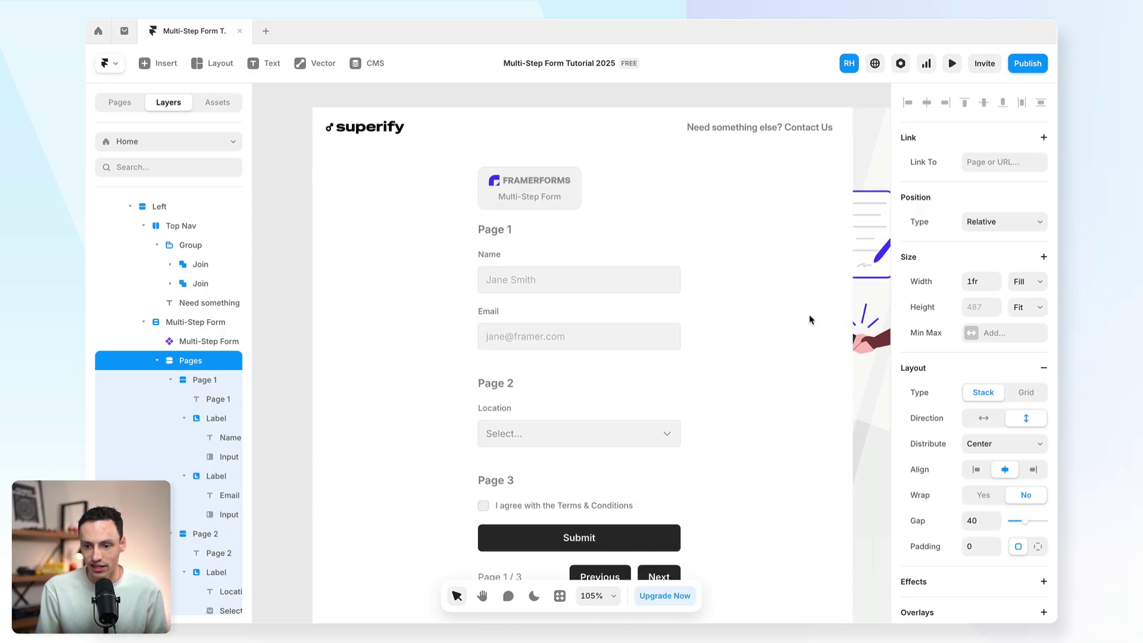
{"action": "left_click", "coordinate": [536, 232]}
{"action": "left_click", "coordinate": [282, 216]}
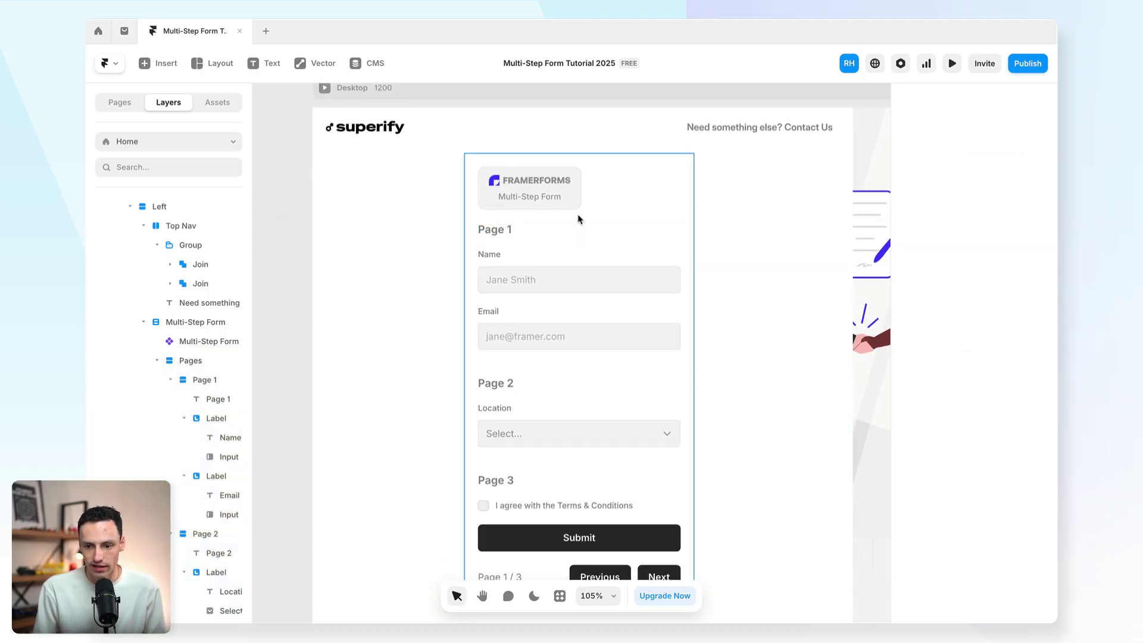
{"action": "left_click", "coordinate": [510, 228]}
{"action": "scroll", "coordinate": [678, 198], "scroll_direction": "down", "scroll_amount": 1}
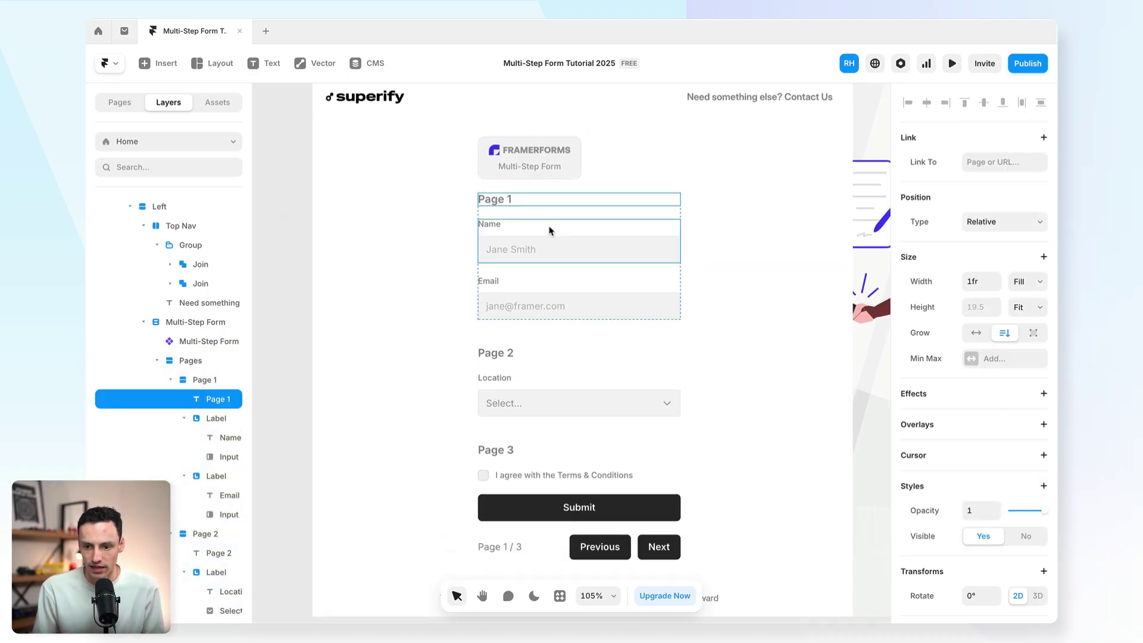
{"action": "left_click", "coordinate": [544, 221]}
{"action": "left_click", "coordinate": [170, 380]}
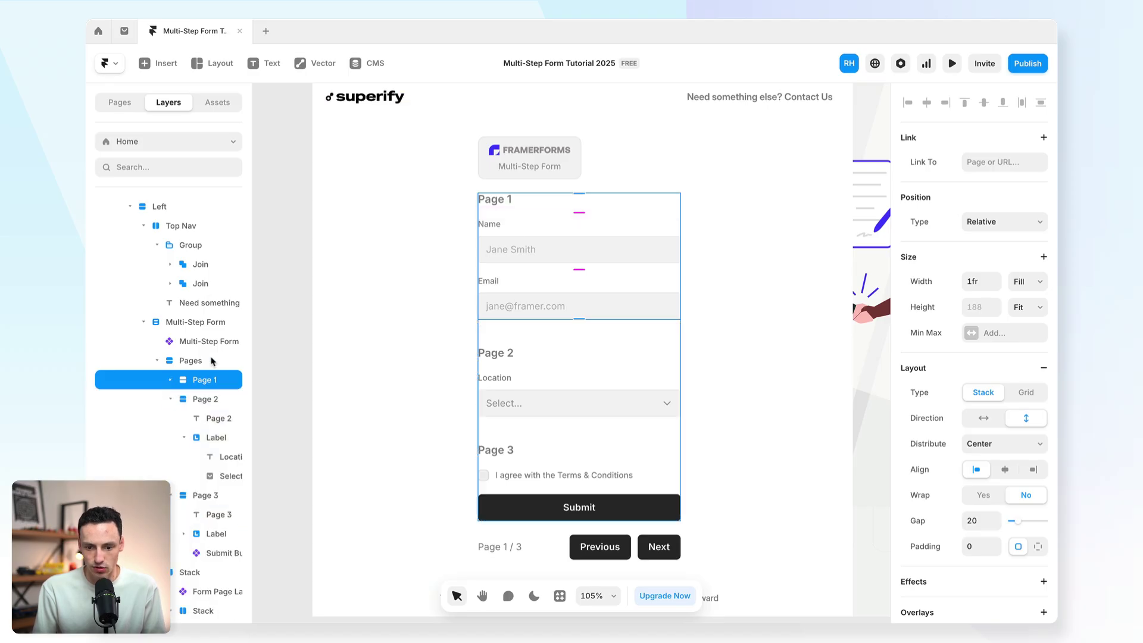
{"action": "left_click", "coordinate": [202, 399]}
{"action": "left_click", "coordinate": [170, 399]}
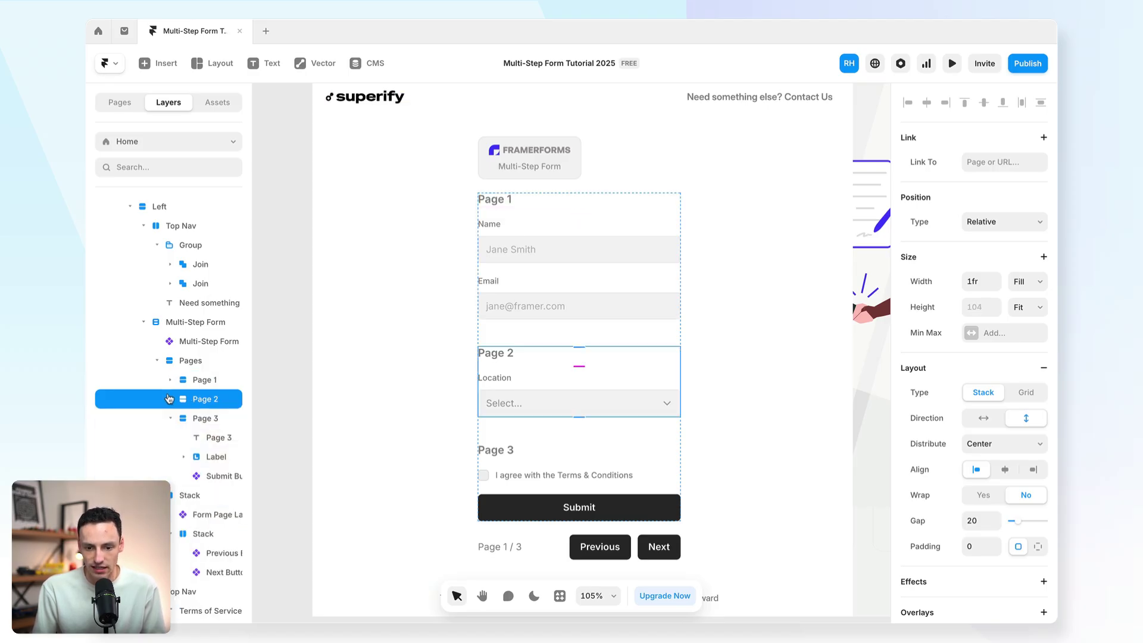
{"action": "left_click", "coordinate": [201, 417]}
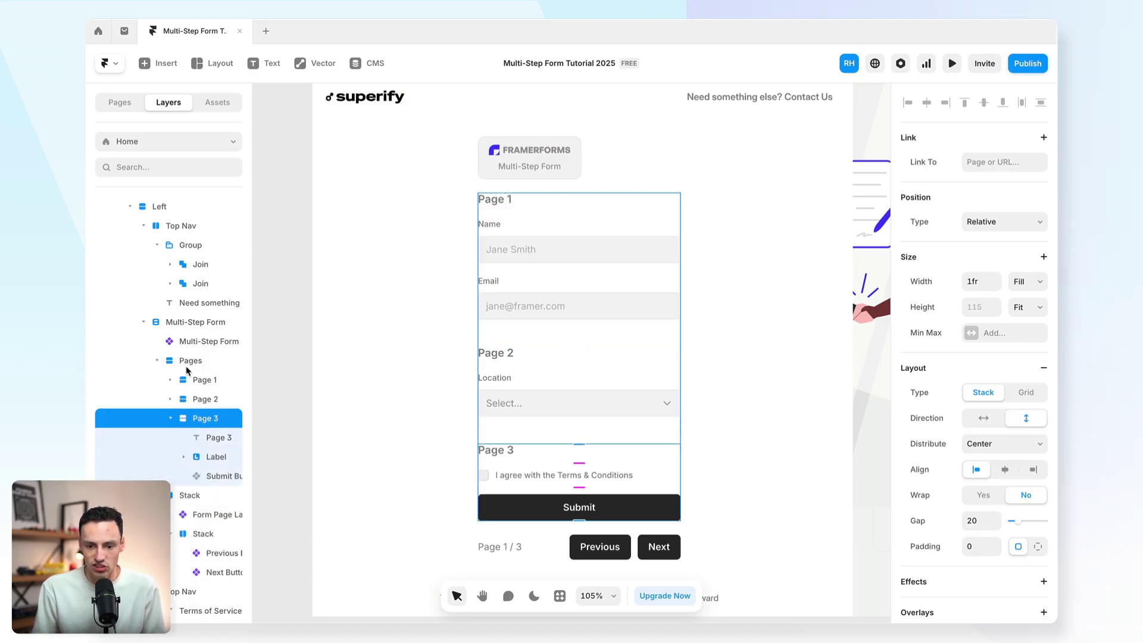
{"action": "left_click", "coordinate": [537, 203]}
Step: Retype the Page 1 heading as "Let's get your information!" and apply the Dark Grey colour style
{"action": "scroll", "coordinate": [962, 420], "scroll_direction": "down", "scroll_amount": 5}
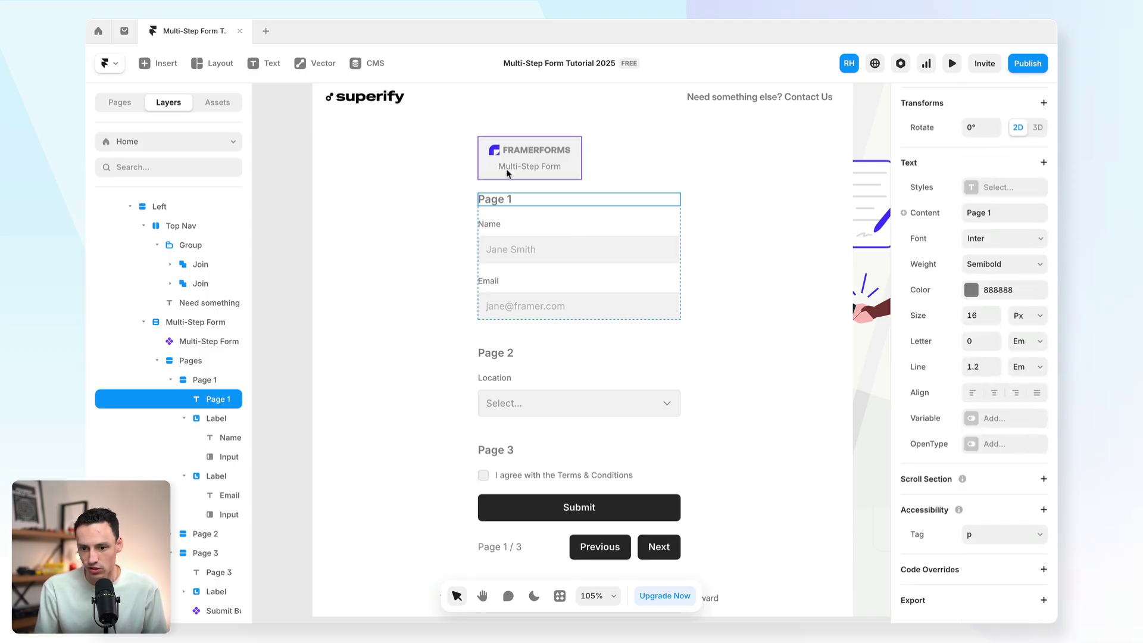
{"action": "double_click", "coordinate": [506, 198]}
{"action": "type", "text": "Le'"}
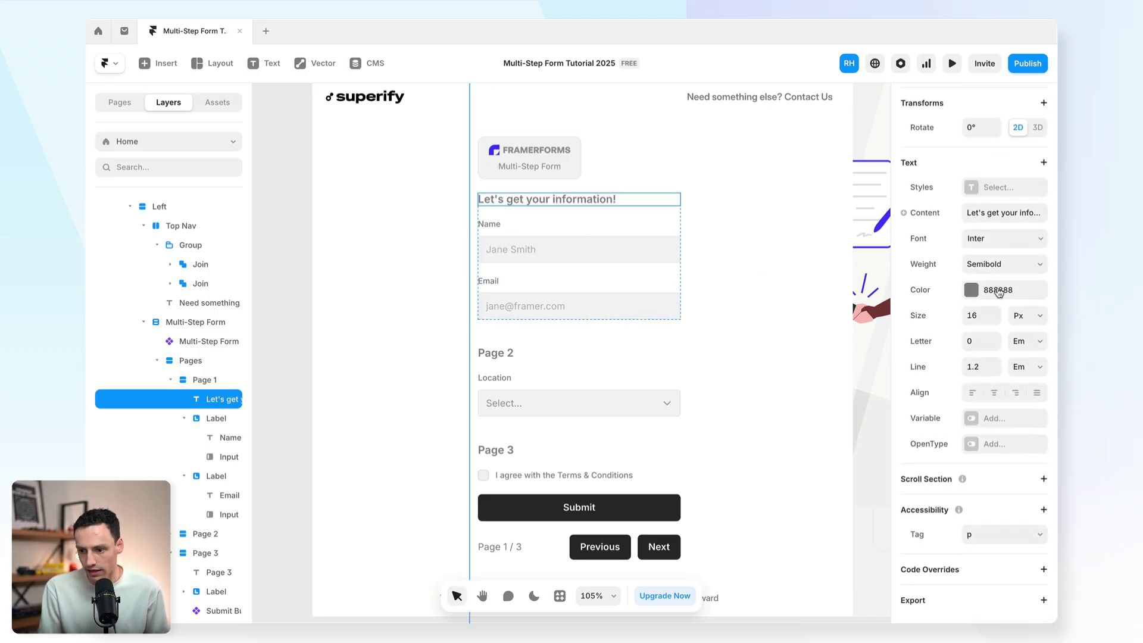
{"action": "left_click", "coordinate": [999, 291]}
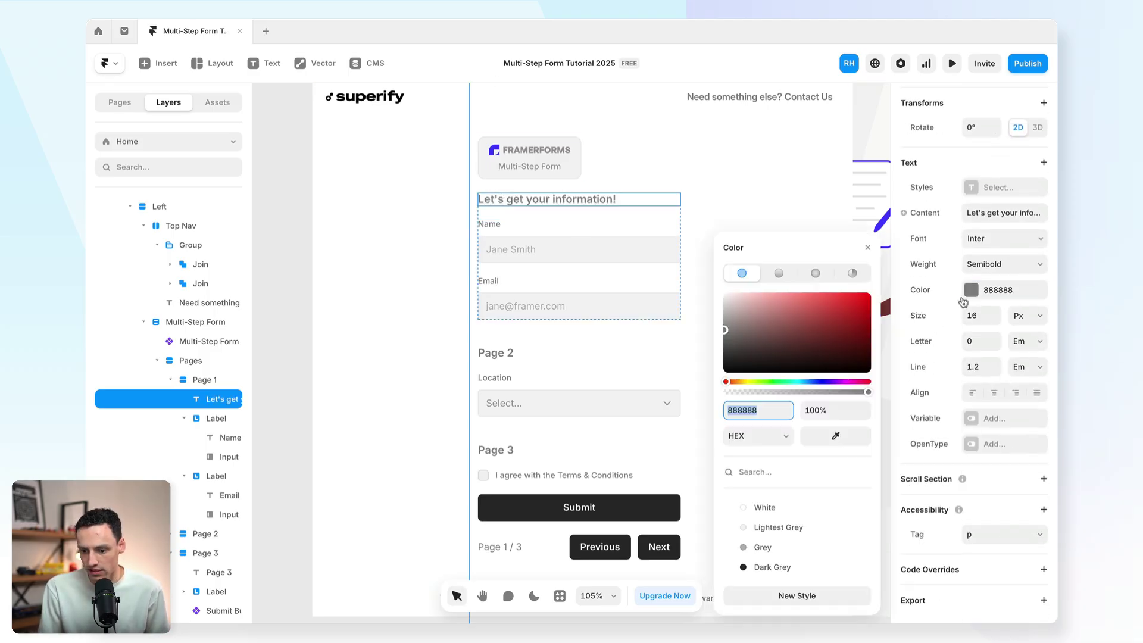
{"action": "left_click", "coordinate": [858, 566]}
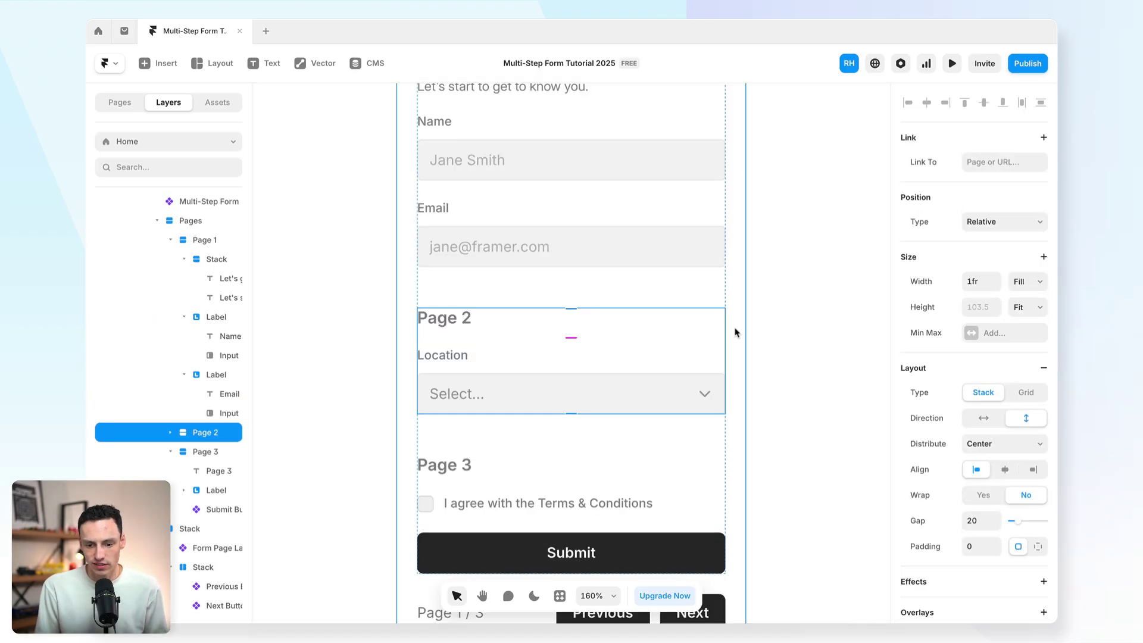
{"action": "scroll", "coordinate": [521, 281], "scroll_direction": "down", "scroll_amount": 1}
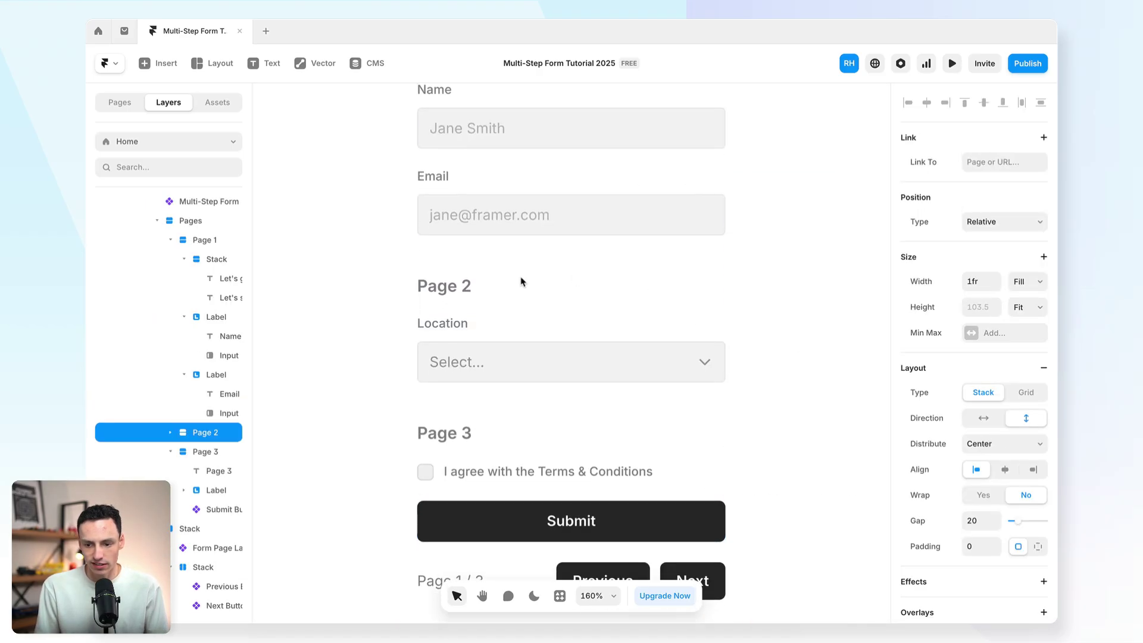
Step: Delete Pages 2 and 3, moving the Submit button out of the form first
{"action": "key", "text": "Delete"}
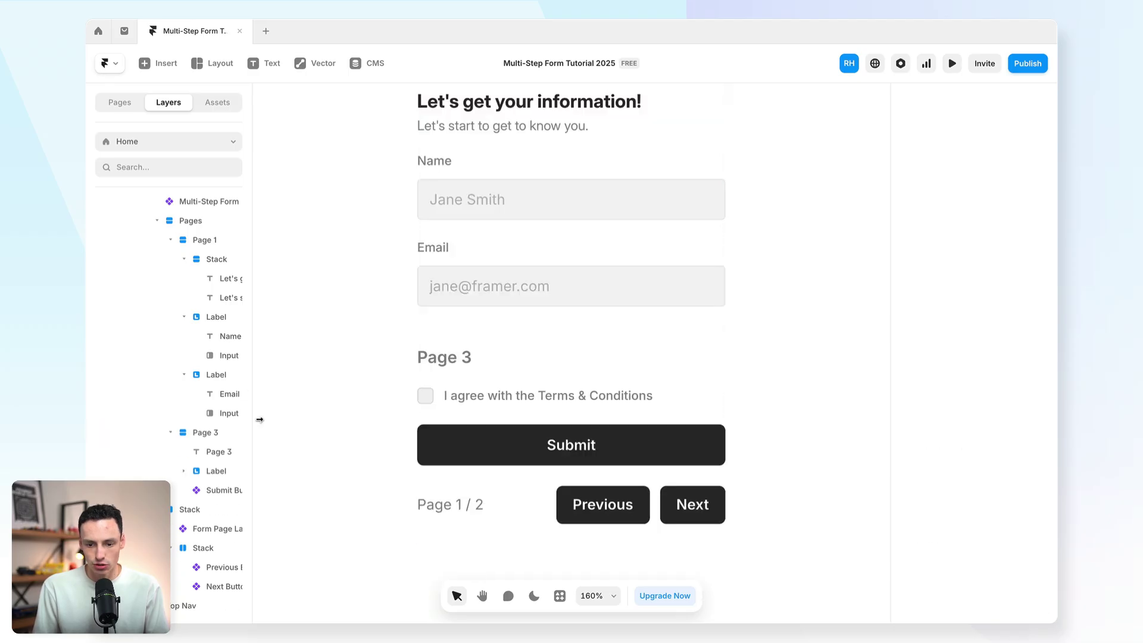
{"action": "left_click", "coordinate": [536, 444]}
{"action": "scroll", "coordinate": [555, 422], "scroll_direction": "down", "scroll_amount": 5}
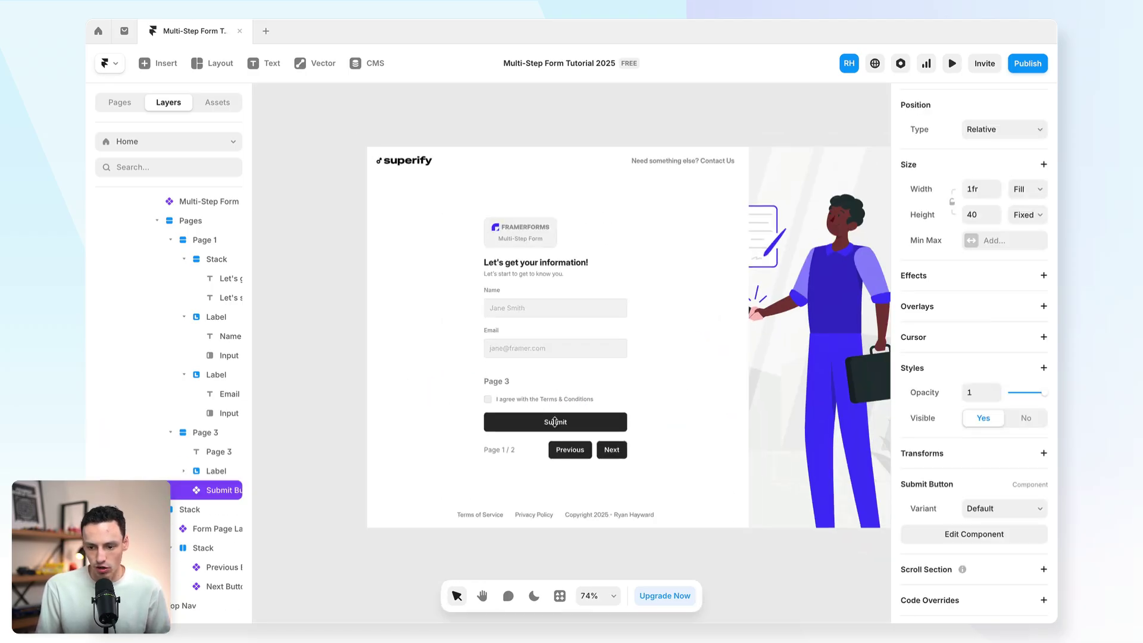
{"action": "left_click_drag", "start_coordinate": [555, 422], "coordinate": [291, 338]}
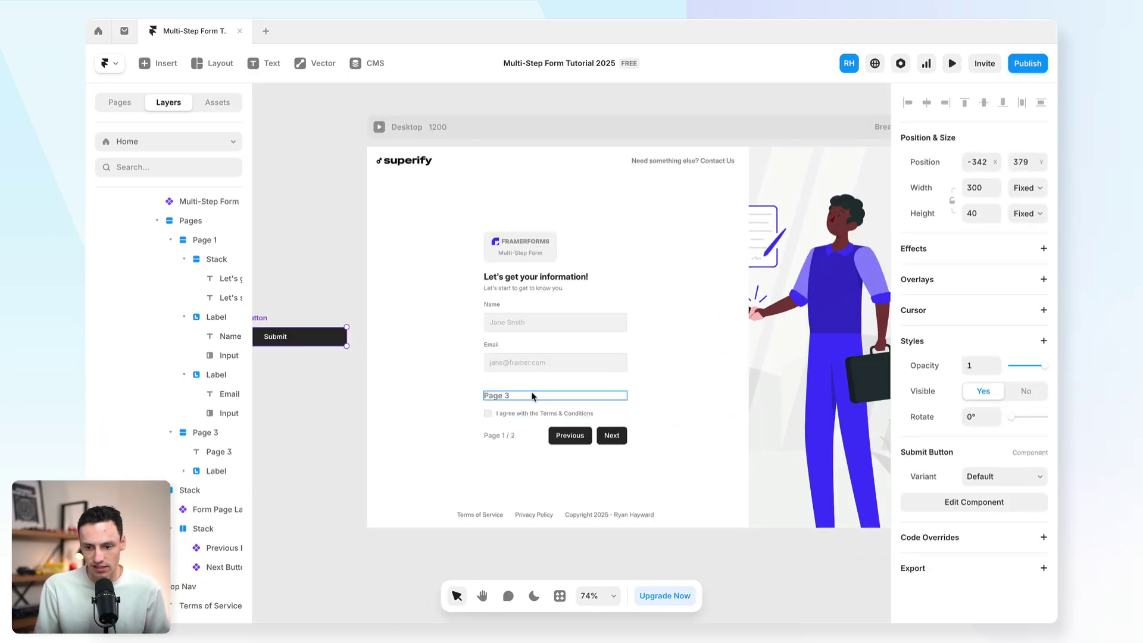
{"action": "left_click", "coordinate": [533, 407]}
{"action": "key", "text": "Delete"}
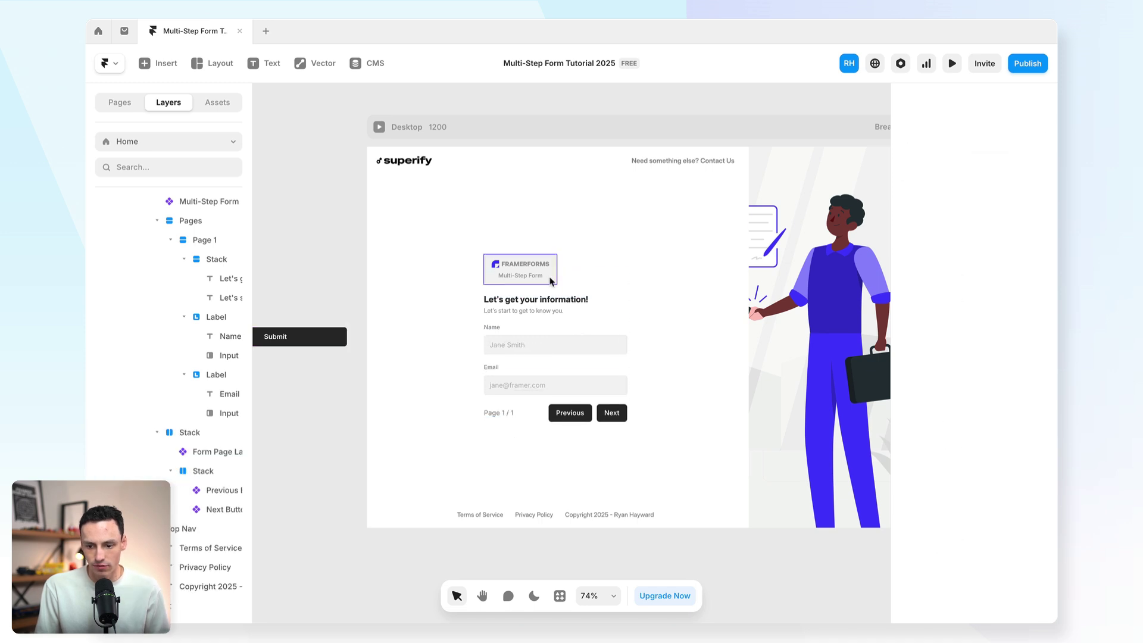
Step: Reduce the Page 1 stack's gap between fields from 20 to 14
{"action": "scroll", "coordinate": [538, 342], "scroll_direction": "up", "scroll_amount": 5}
{"action": "left_click", "coordinate": [545, 379]}
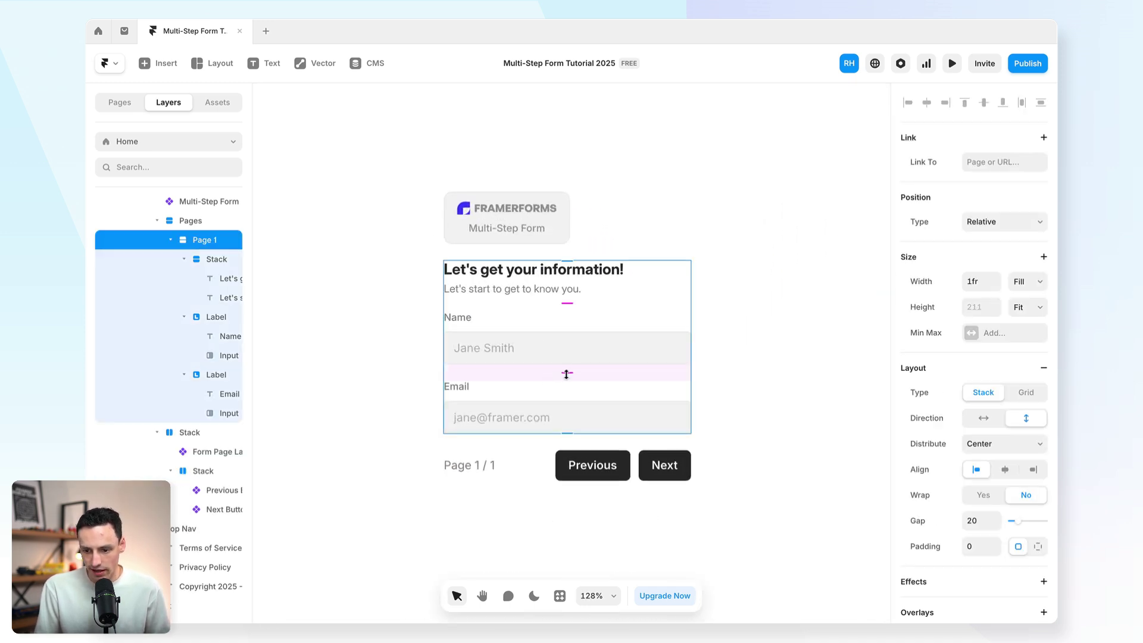
{"action": "left_click_drag", "start_coordinate": [566, 374], "coordinate": [565, 369]}
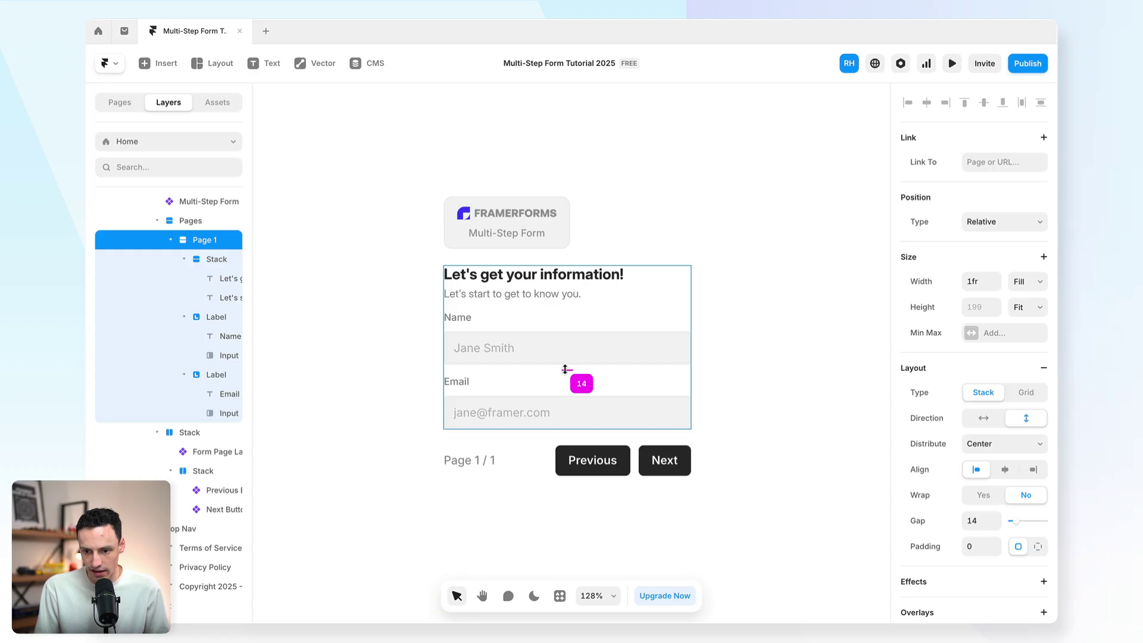
Step: Place a Flowbite icon above the Page 1 heading and set it to a smiling face
{"action": "left_click", "coordinate": [173, 71]}
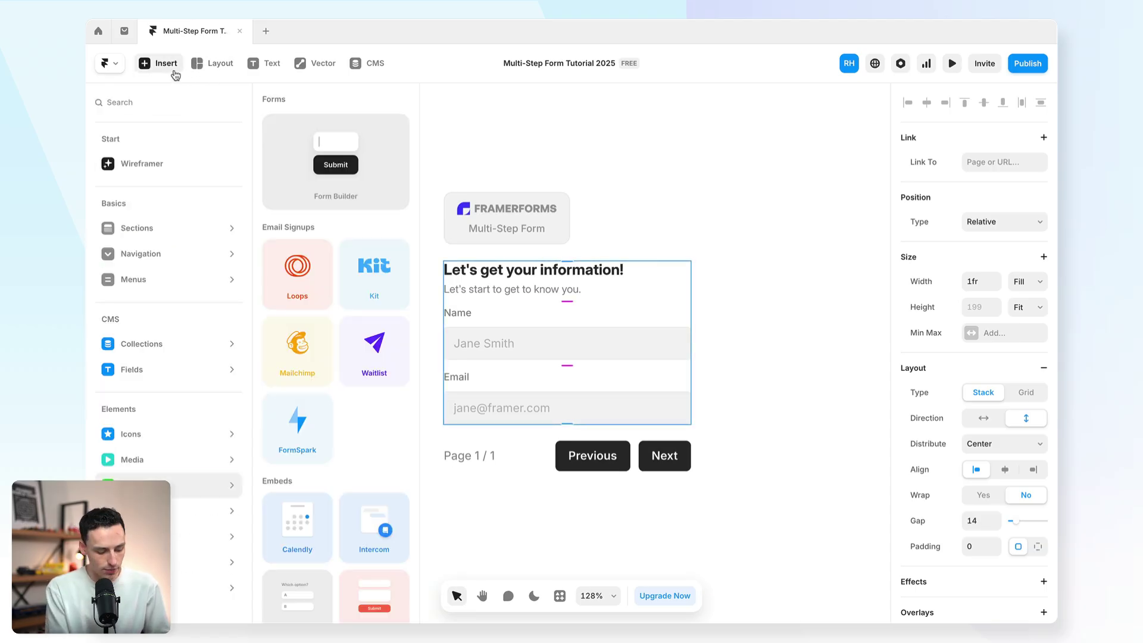
{"action": "type", "text": "icon"}
{"action": "left_click_drag", "start_coordinate": [209, 393], "coordinate": [483, 265]}
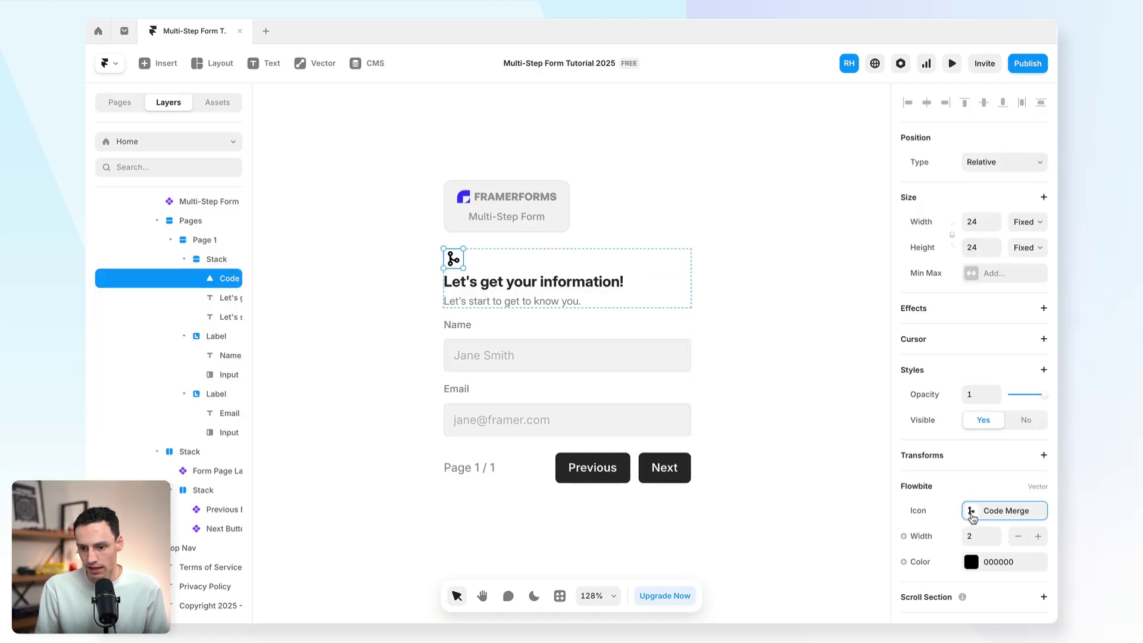
{"action": "left_click", "coordinate": [972, 518]}
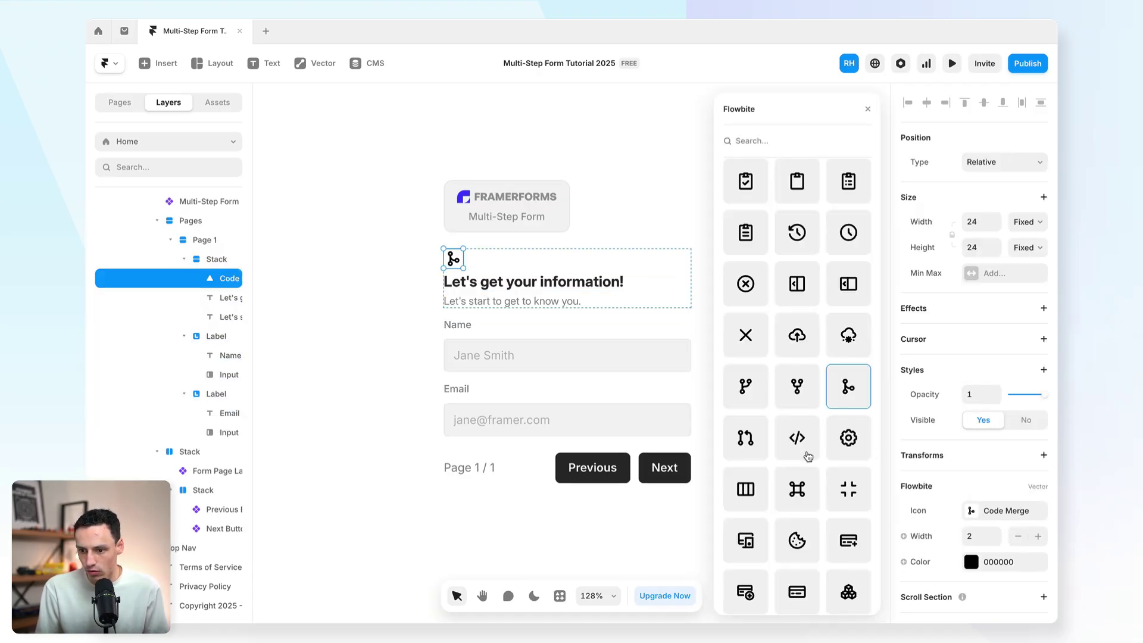
{"action": "scroll", "coordinate": [808, 457], "scroll_direction": "down", "scroll_amount": 10}
{"action": "left_click", "coordinate": [848, 481]}
{"action": "left_click", "coordinate": [579, 187]}
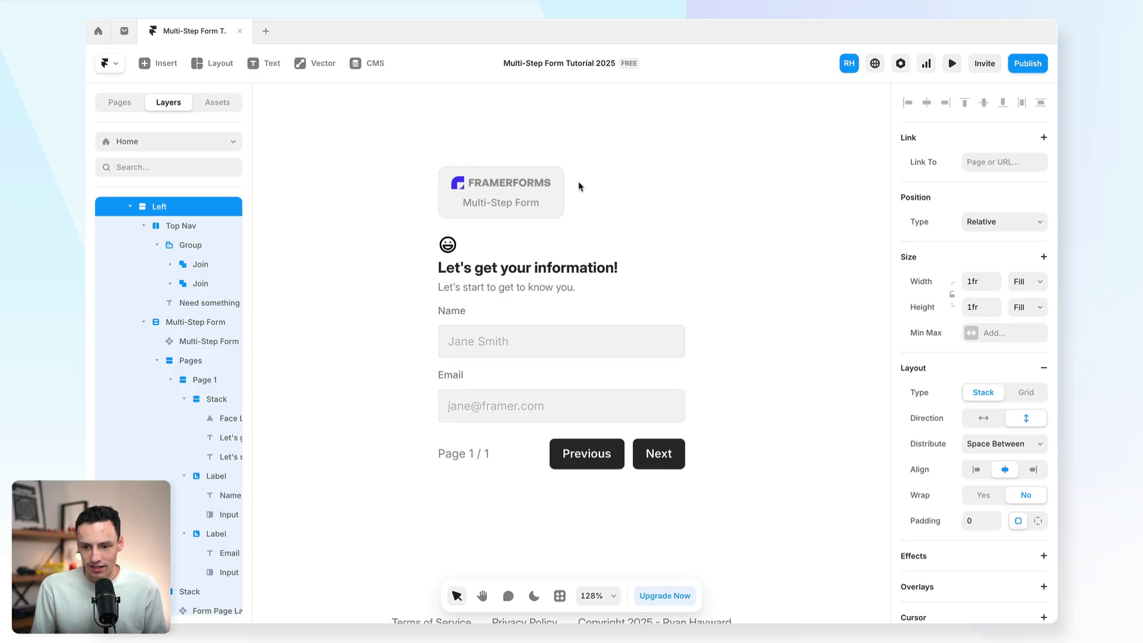
{"action": "left_click", "coordinate": [433, 316]}
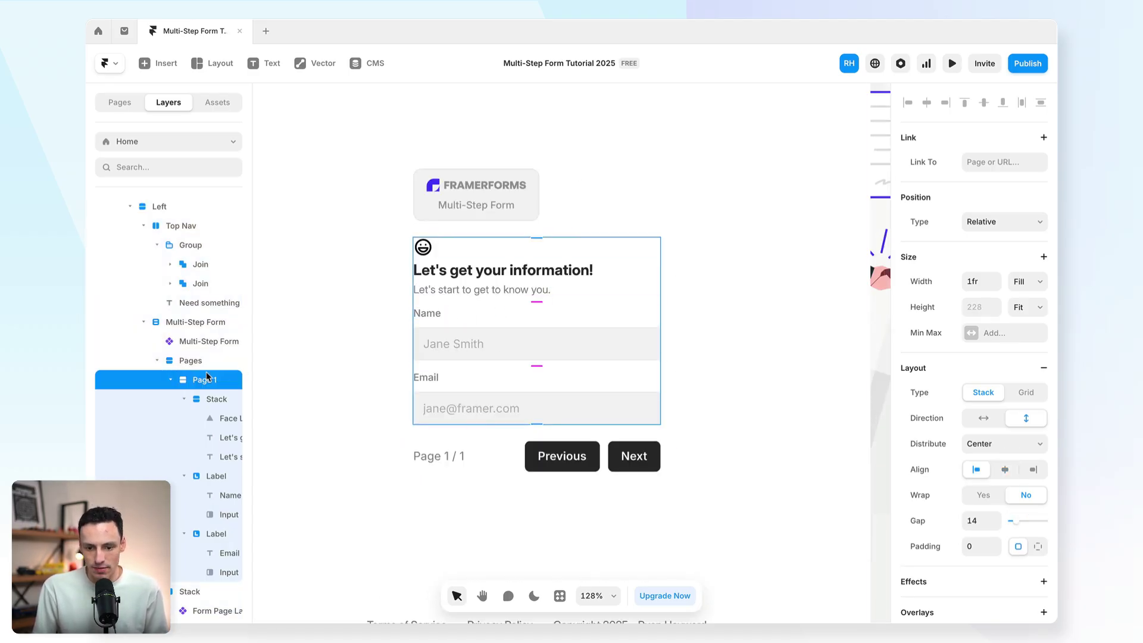
Step: Duplicate Page 1 and rename the copy Page 2
{"action": "left_click", "coordinate": [169, 381]}
{"action": "key", "text": "ctrl+d"}
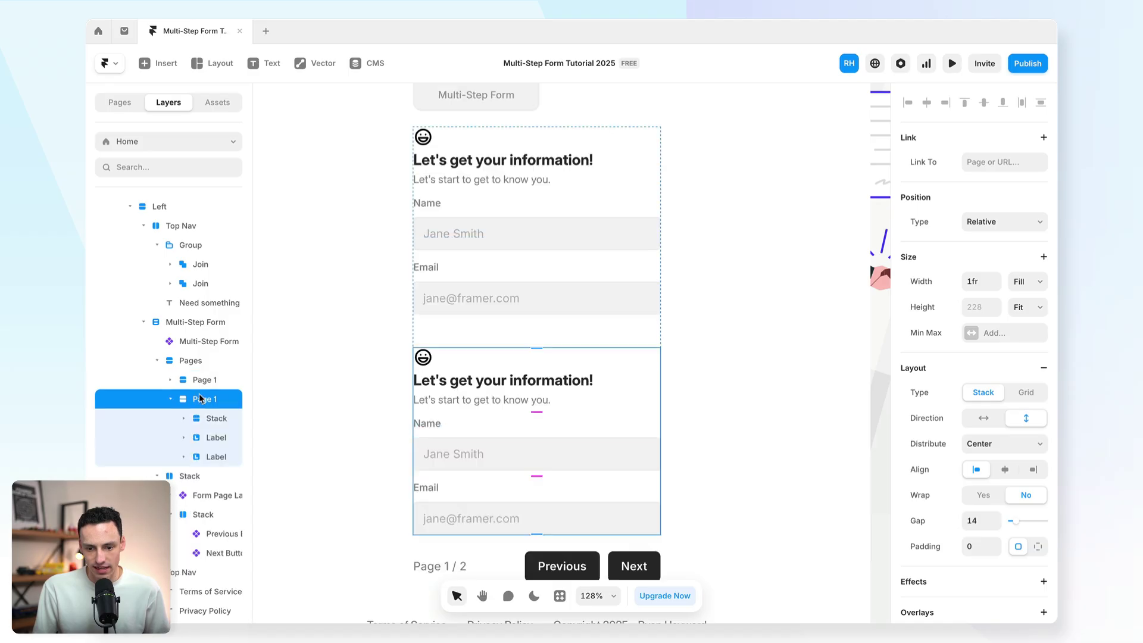
{"action": "double_click", "coordinate": [210, 405]}
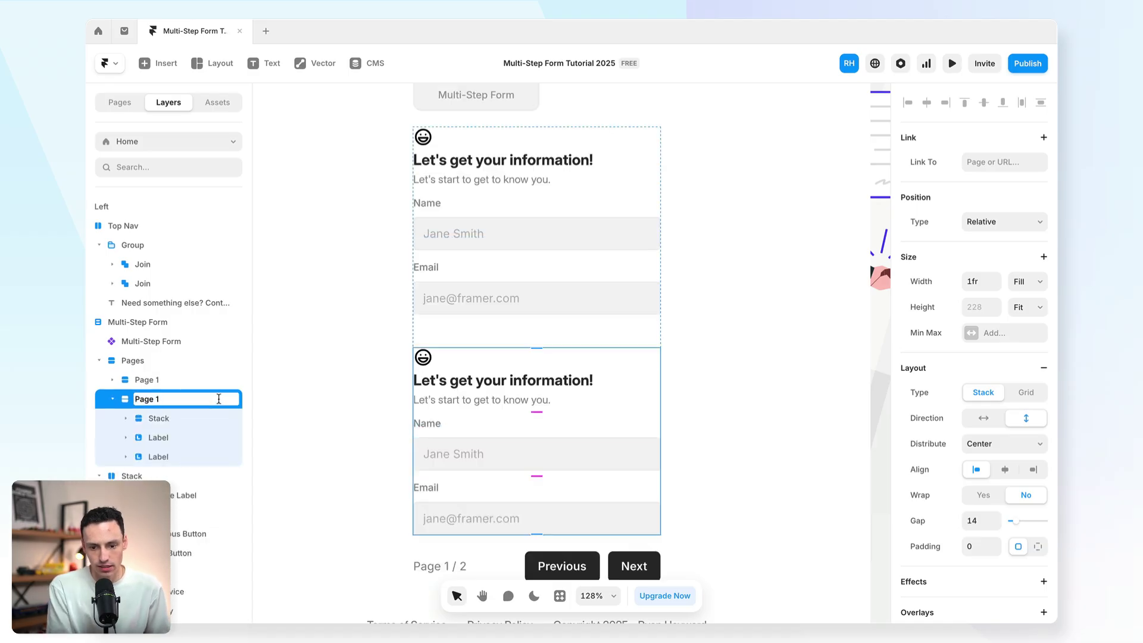
{"action": "key", "text": "BackSpace"}
{"action": "type", "text": "2"}
{"action": "key", "text": "Return"}
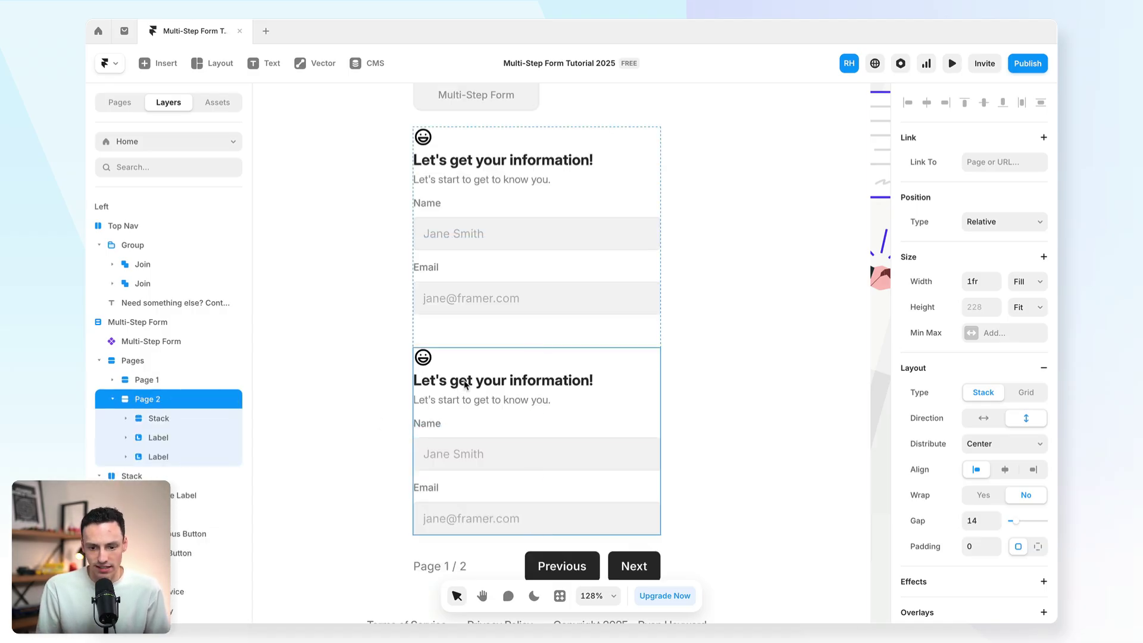
Step: Change the Page 2 heading to "Where are you located?"
{"action": "left_click", "coordinate": [466, 384]}
{"action": "left_click", "coordinate": [474, 385]}
{"action": "double_click", "coordinate": [486, 381]}
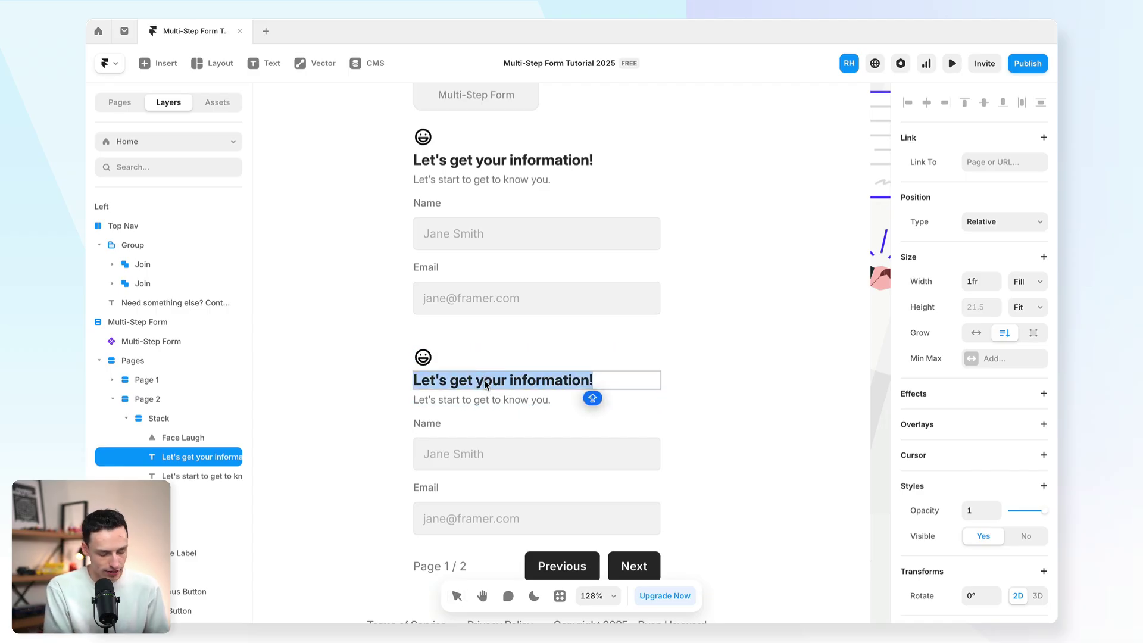
{"action": "type", "text": "Where are you"}
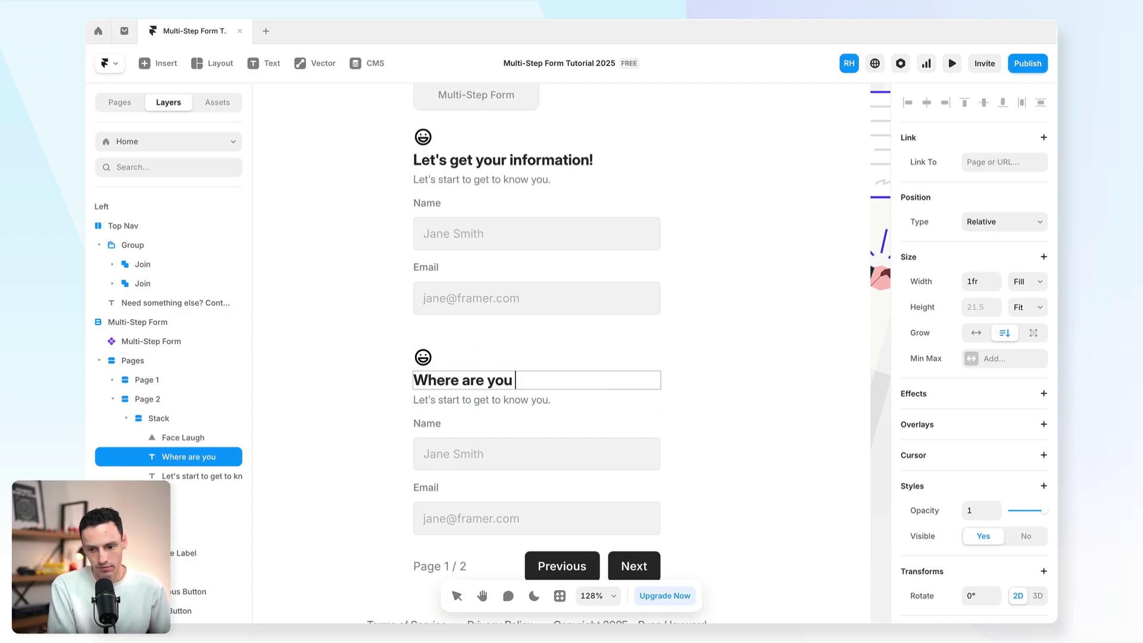
{"action": "type", "text": " located?"}
Step: Add a FramerForms Country dropdown to Page 2, above the Name field
{"action": "left_click", "coordinate": [536, 454]}
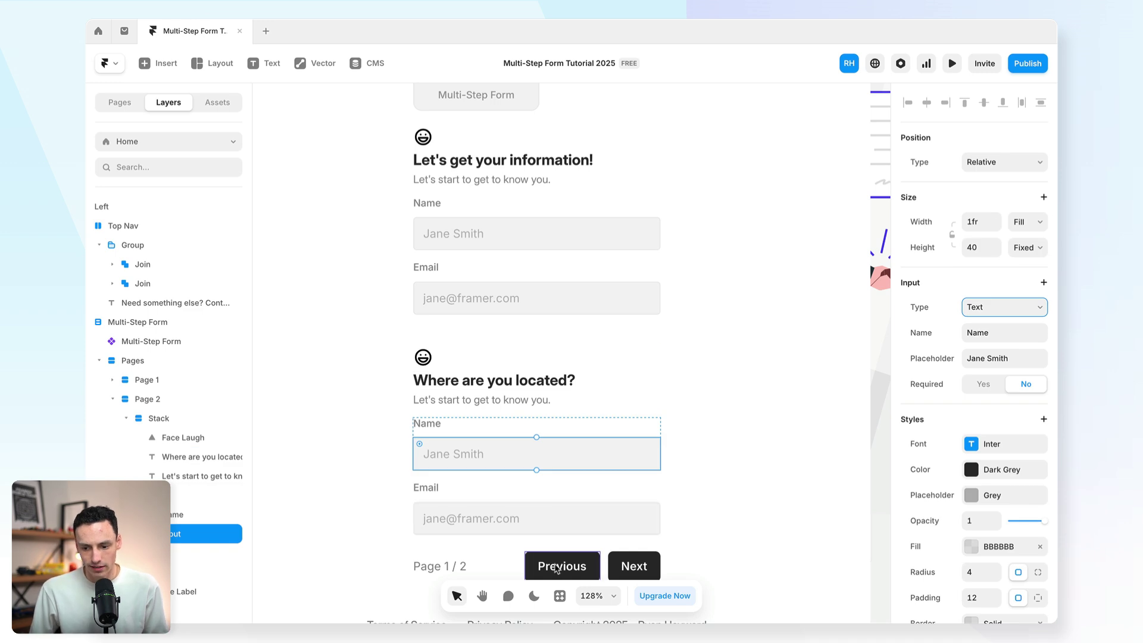
{"action": "left_click", "coordinate": [560, 596]}
{"action": "left_click", "coordinate": [509, 426]}
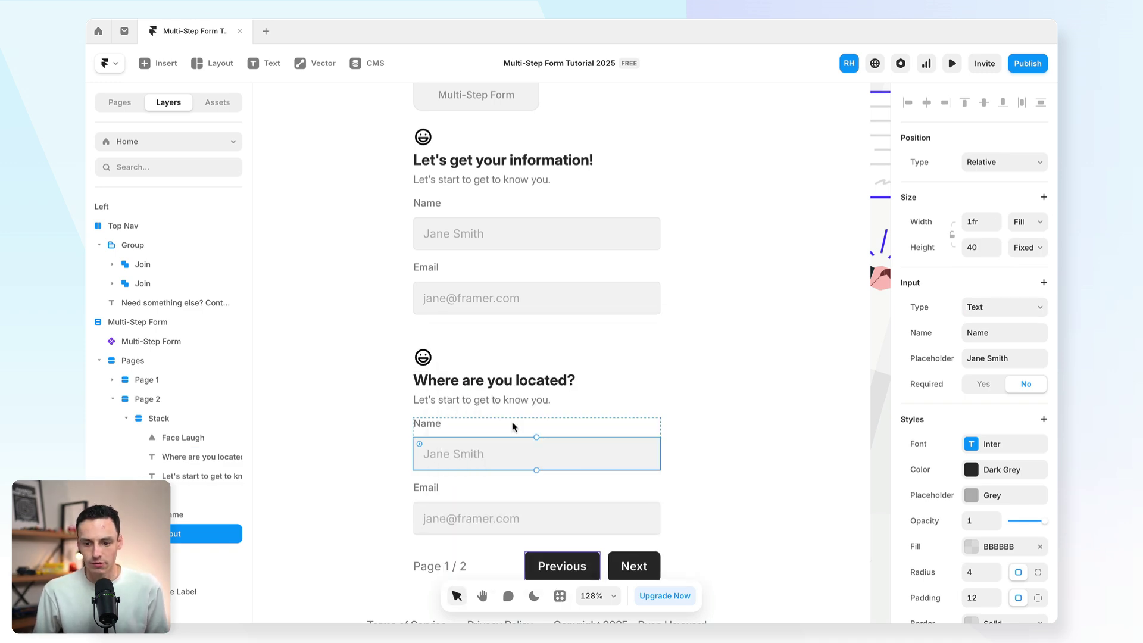
{"action": "left_click", "coordinate": [404, 265]}
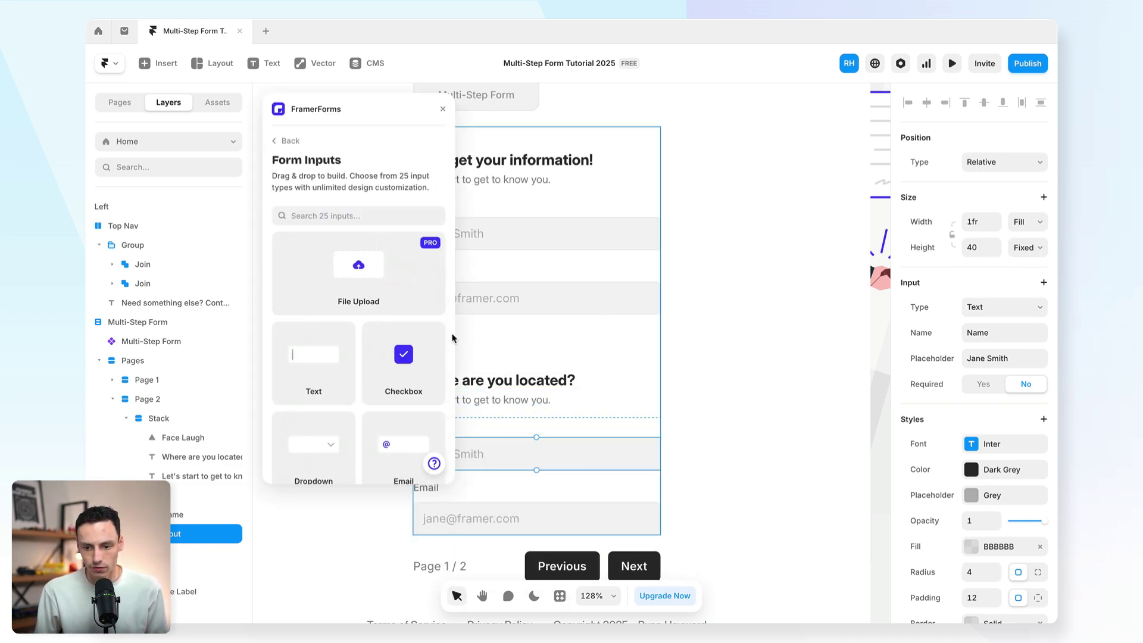
{"action": "scroll", "coordinate": [395, 347], "scroll_direction": "down", "scroll_amount": 15}
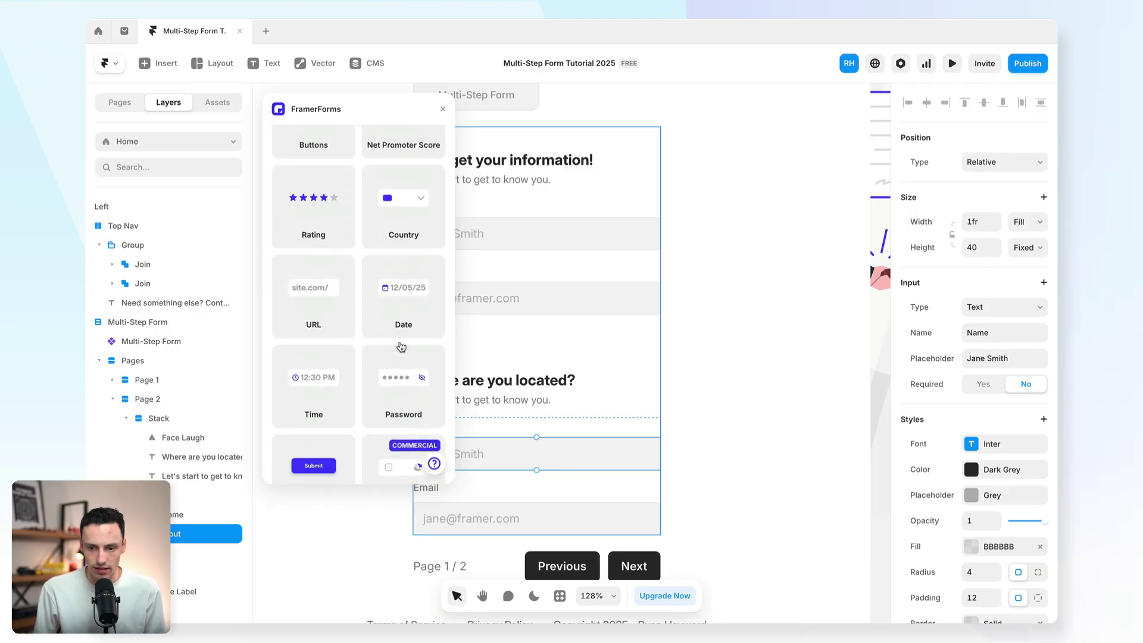
{"action": "scroll", "coordinate": [380, 353], "scroll_direction": "up", "scroll_amount": 12}
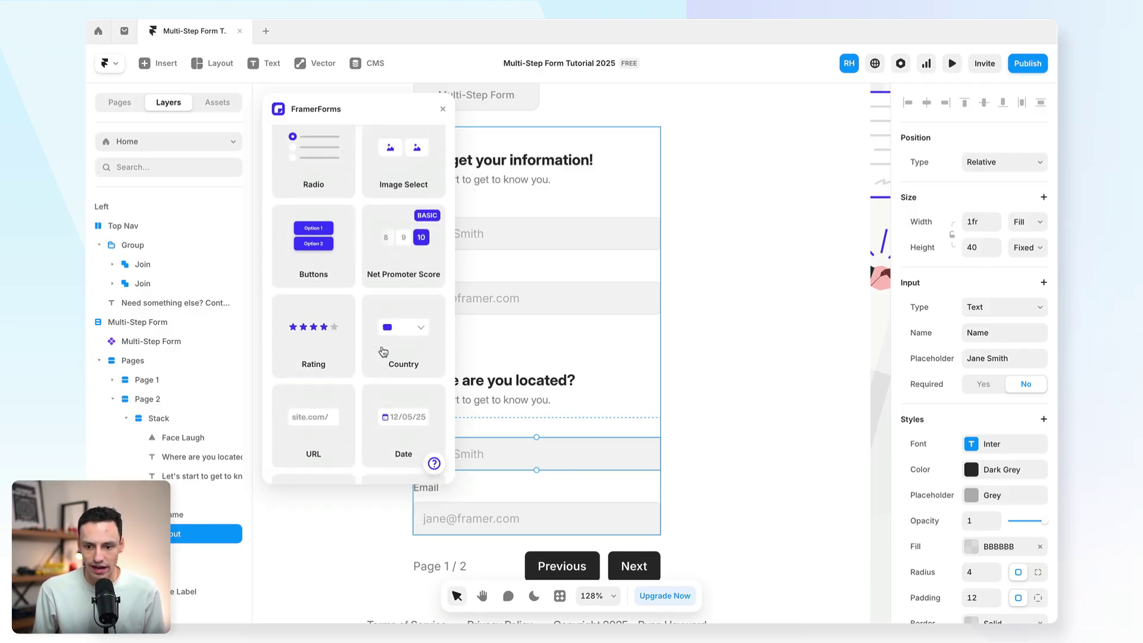
{"action": "scroll", "coordinate": [388, 351], "scroll_direction": "up", "scroll_amount": 1}
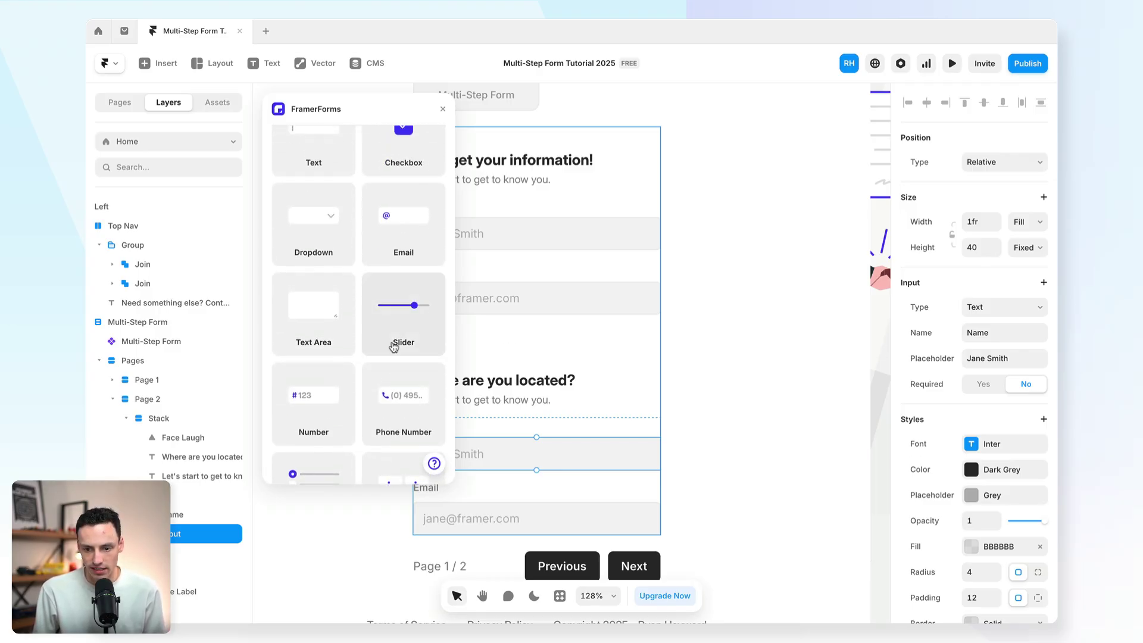
{"action": "scroll", "coordinate": [394, 347], "scroll_direction": "down", "scroll_amount": 12}
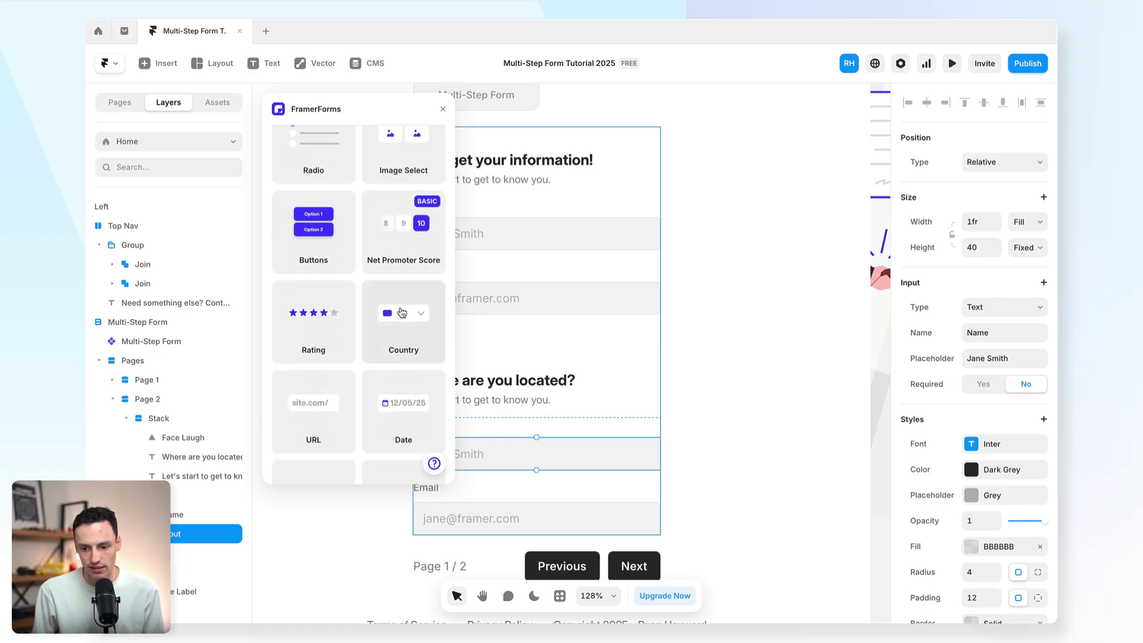
{"action": "left_click_drag", "start_coordinate": [402, 313], "coordinate": [560, 435]}
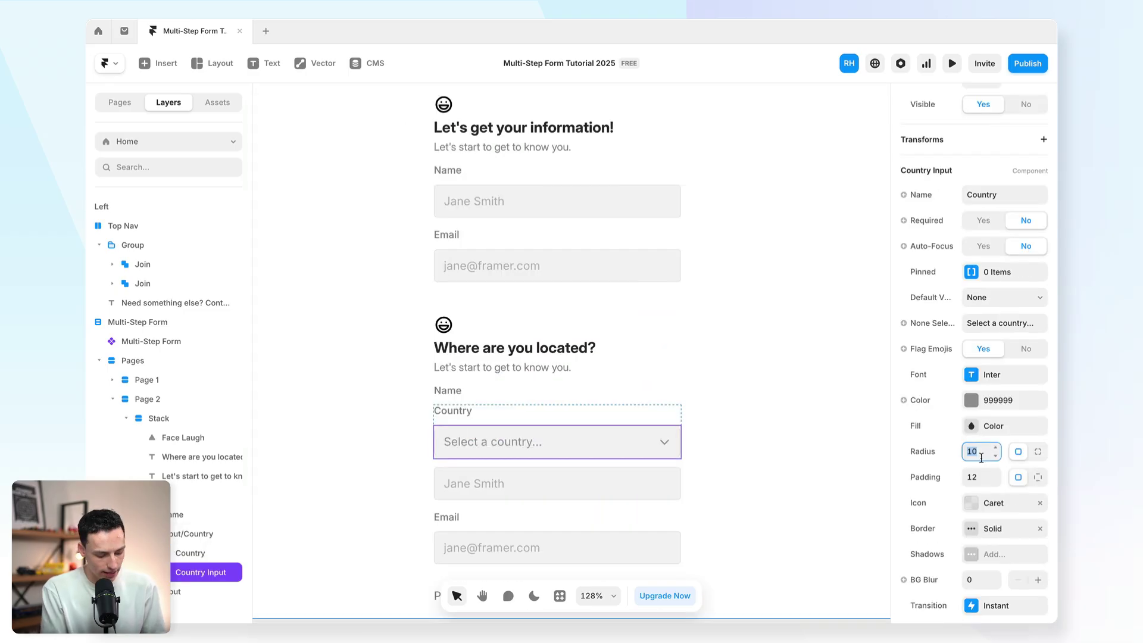
Step: Give the Country dropdown a radius of 6, then duplicate Page 2 and name the copy Page 3
{"action": "type", "text": "6"}
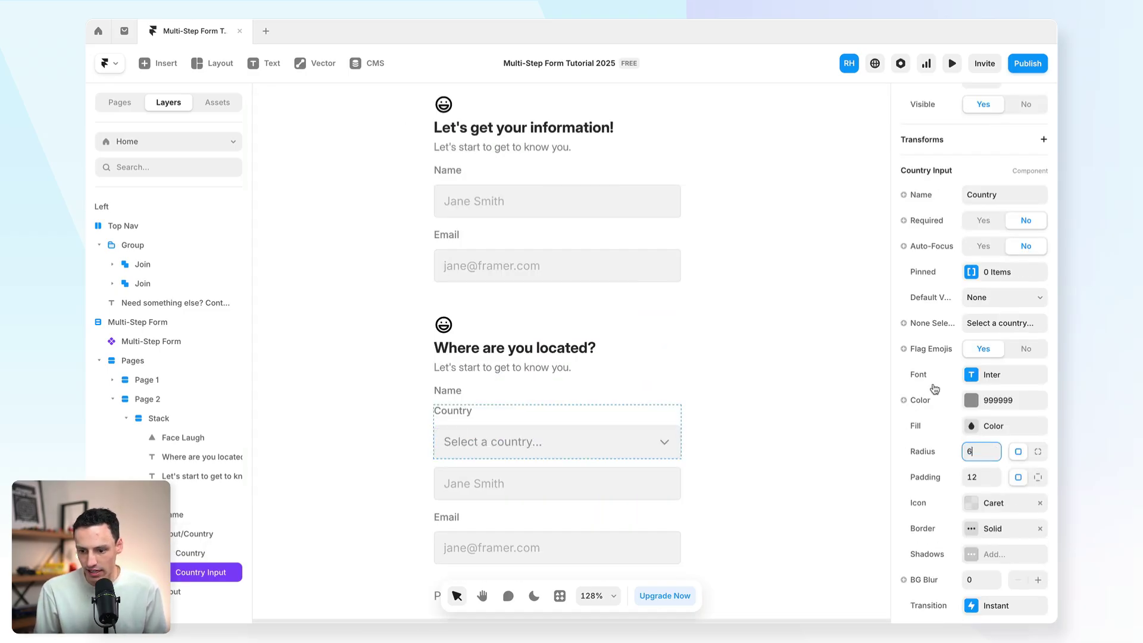
{"action": "left_click", "coordinate": [748, 344]}
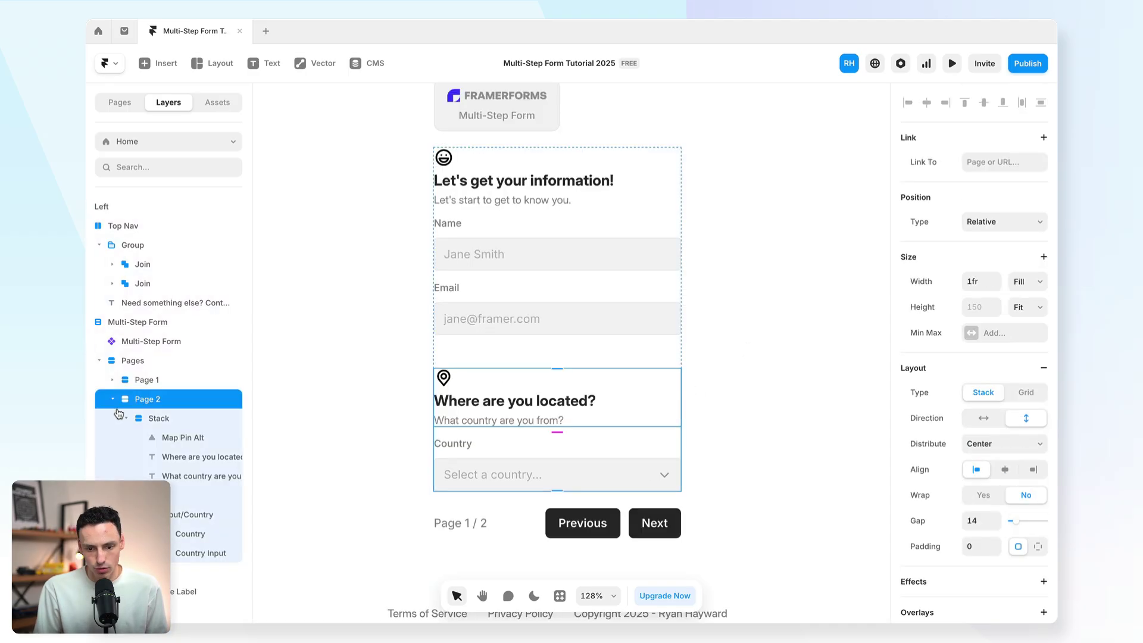
{"action": "key", "text": "ctrl+d"}
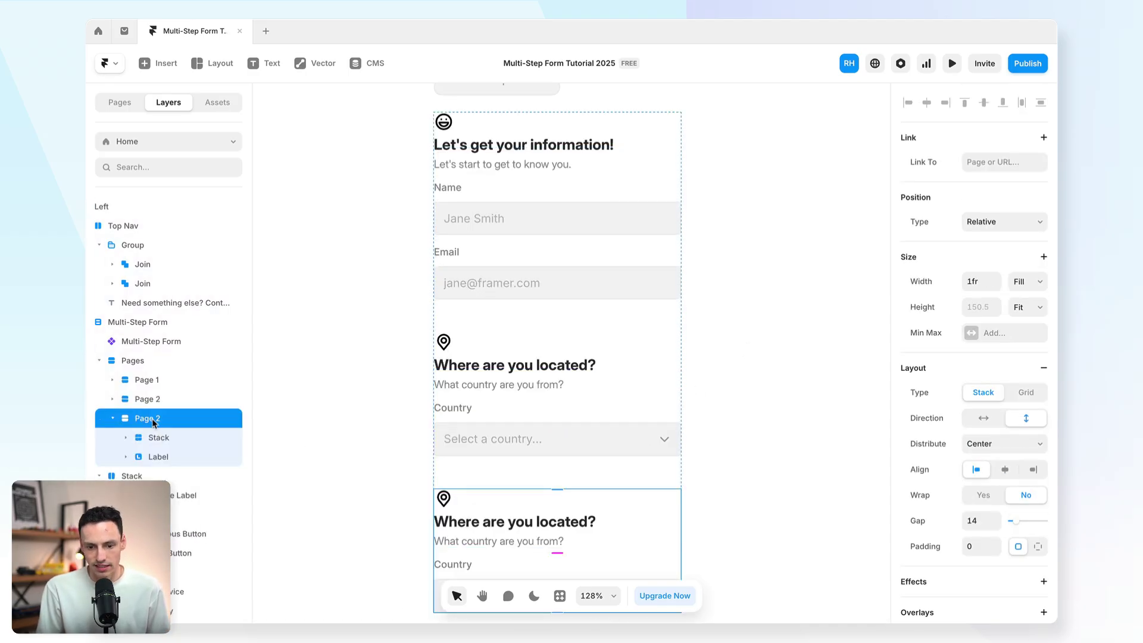
{"action": "double_click", "coordinate": [153, 421]}
{"action": "key", "text": "BackSpace"}
{"action": "type", "text": "3"}
{"action": "key", "text": "Return"}
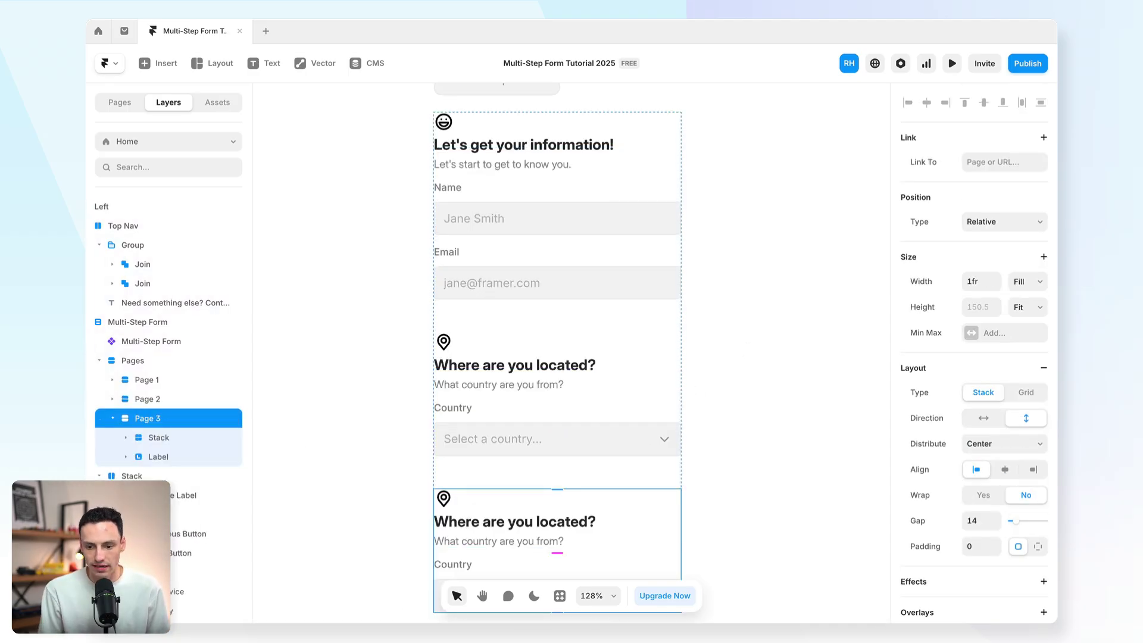
Step: Change the Page 3 heading to 'What's your budget?'
{"action": "scroll", "coordinate": [494, 352], "scroll_direction": "down", "scroll_amount": 5}
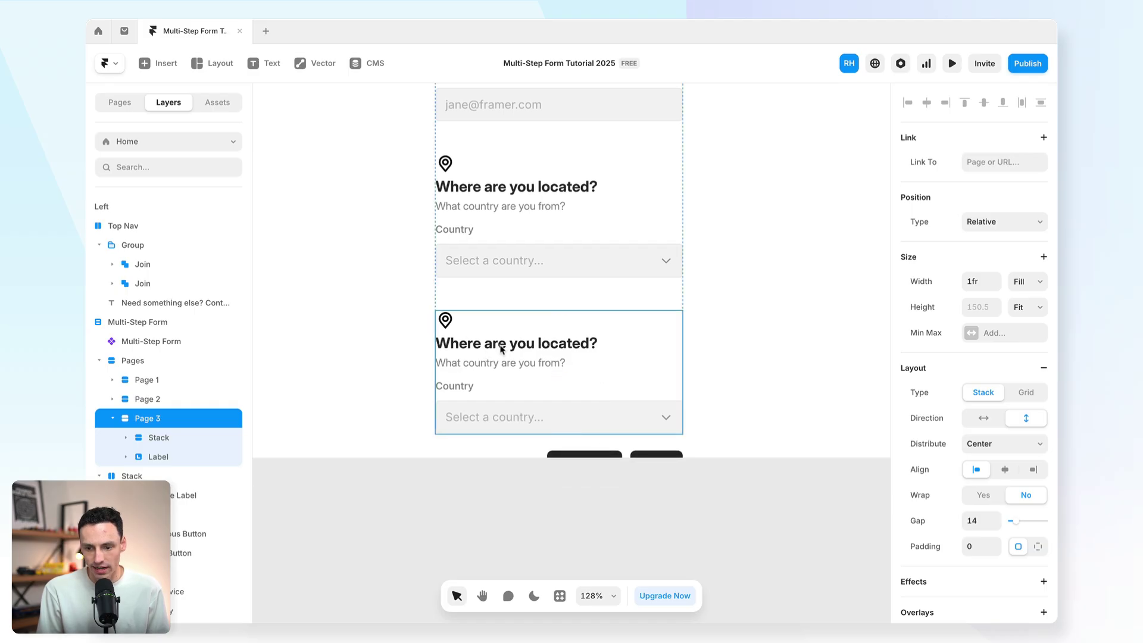
{"action": "left_click", "coordinate": [502, 350]}
{"action": "left_click", "coordinate": [487, 345]}
{"action": "double_click", "coordinate": [465, 345]}
{"action": "type", "text": "What's yo"}
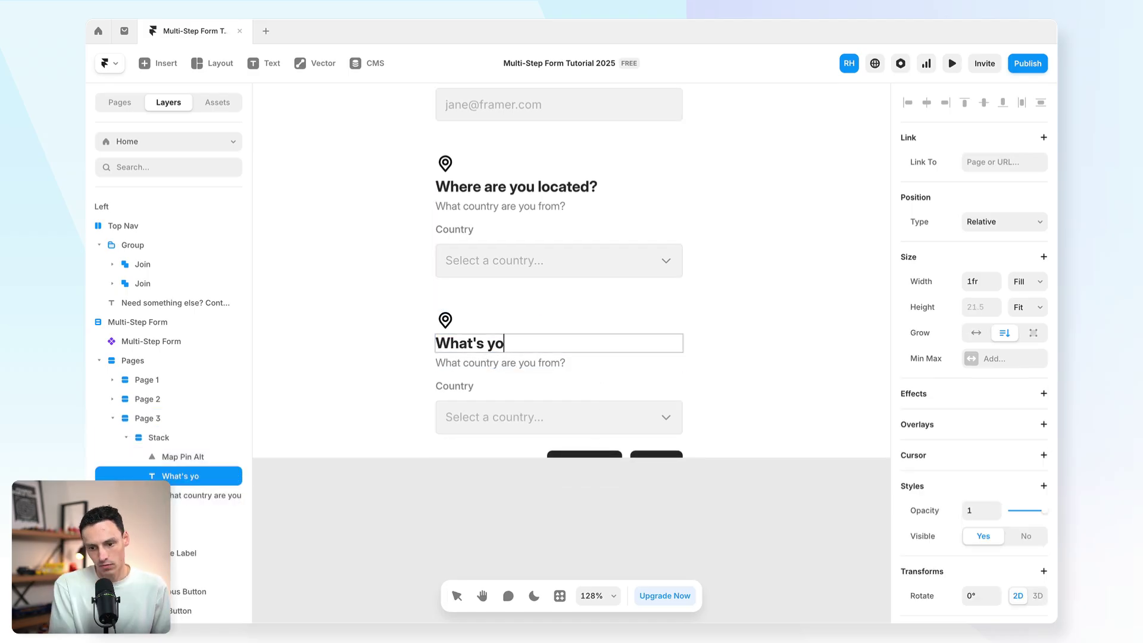
{"action": "type", "text": "ur budget?"}
{"action": "key", "text": "Escape"}
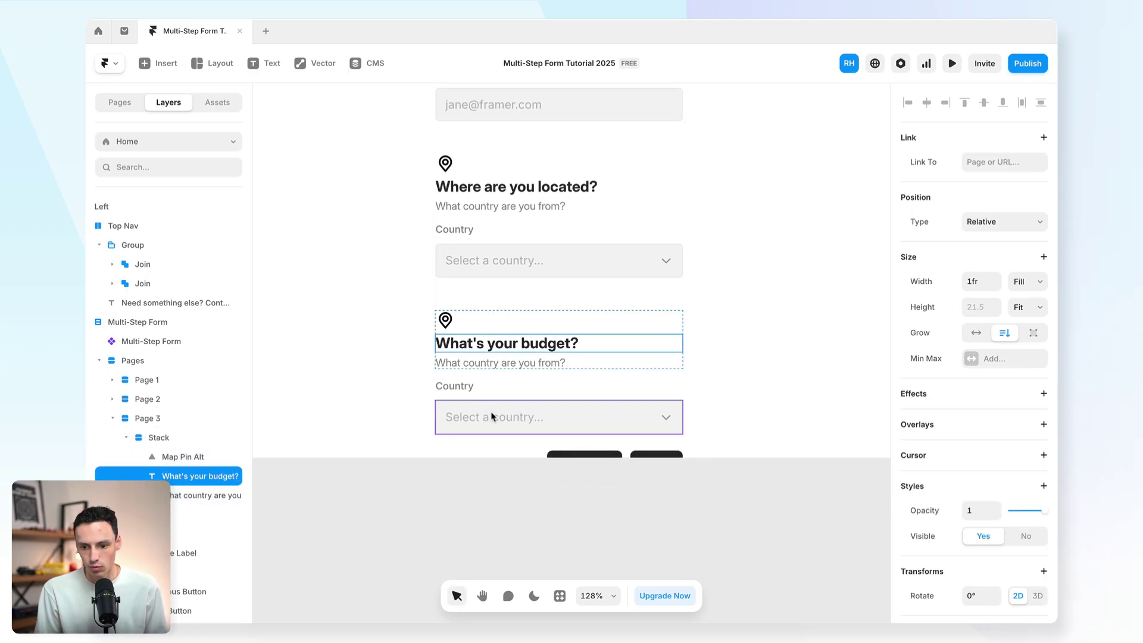
{"action": "left_click", "coordinate": [494, 417]}
Step: Add a FramerForms Dropdown to the budget step, placed above the copied Country field
{"action": "left_click", "coordinate": [560, 595]}
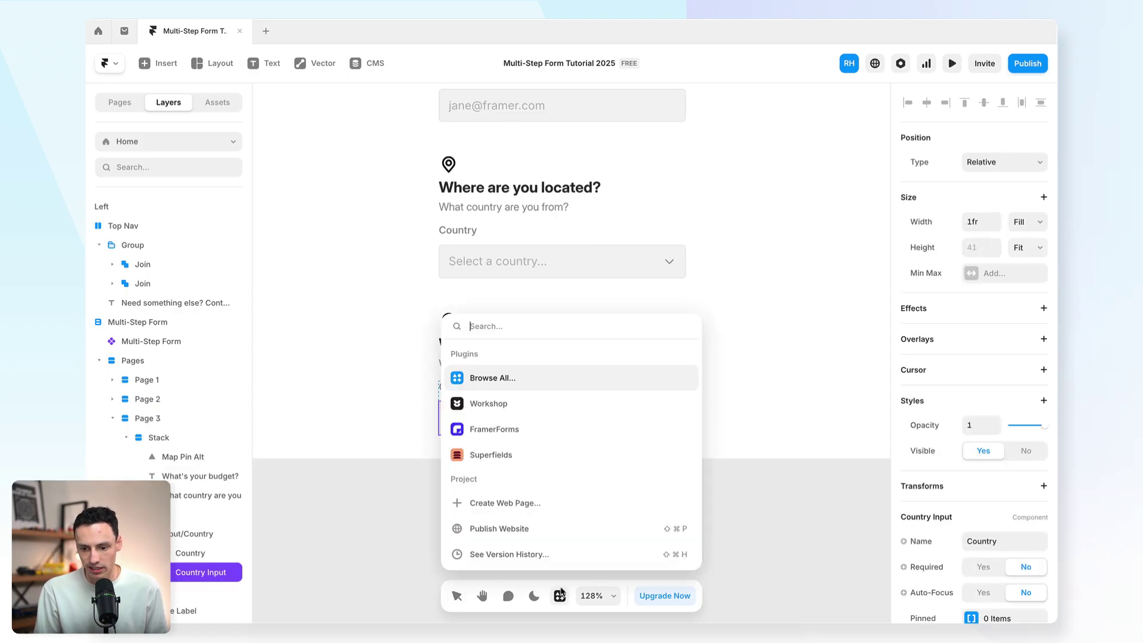
{"action": "left_click", "coordinate": [526, 429]}
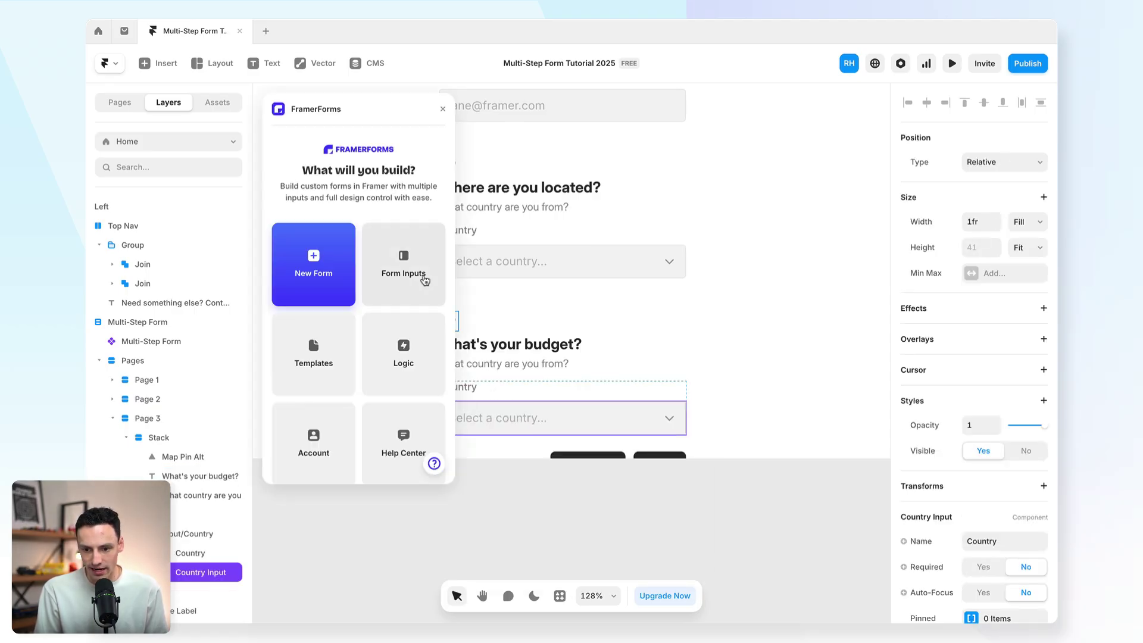
{"action": "left_click", "coordinate": [423, 280]}
{"action": "scroll", "coordinate": [408, 301], "scroll_direction": "down", "scroll_amount": 4}
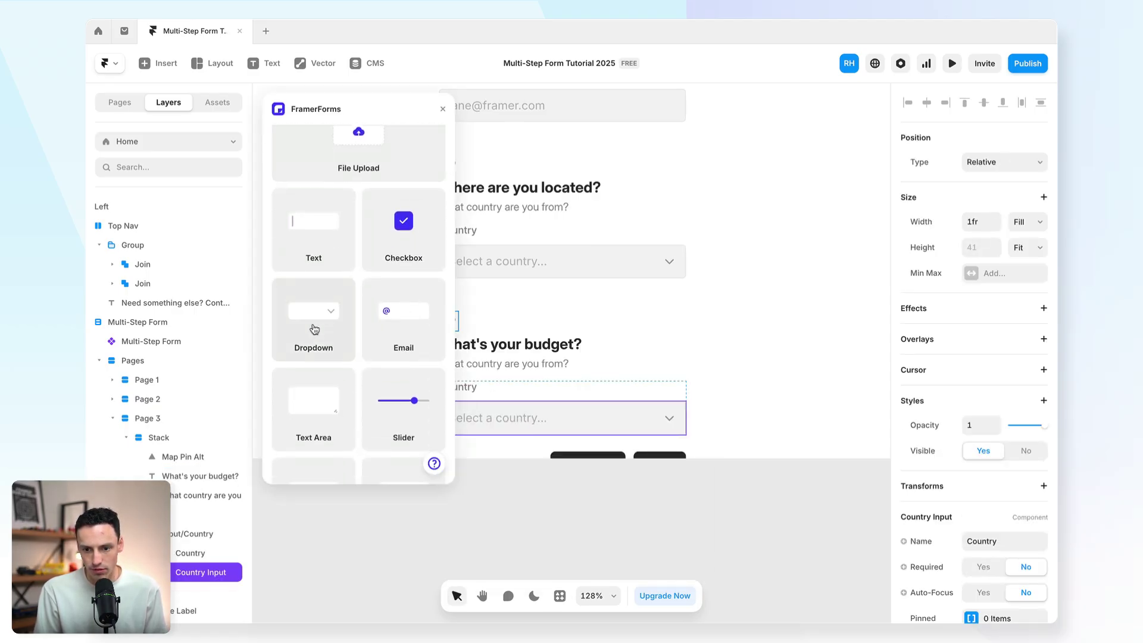
{"action": "left_click_drag", "start_coordinate": [310, 329], "coordinate": [509, 394]}
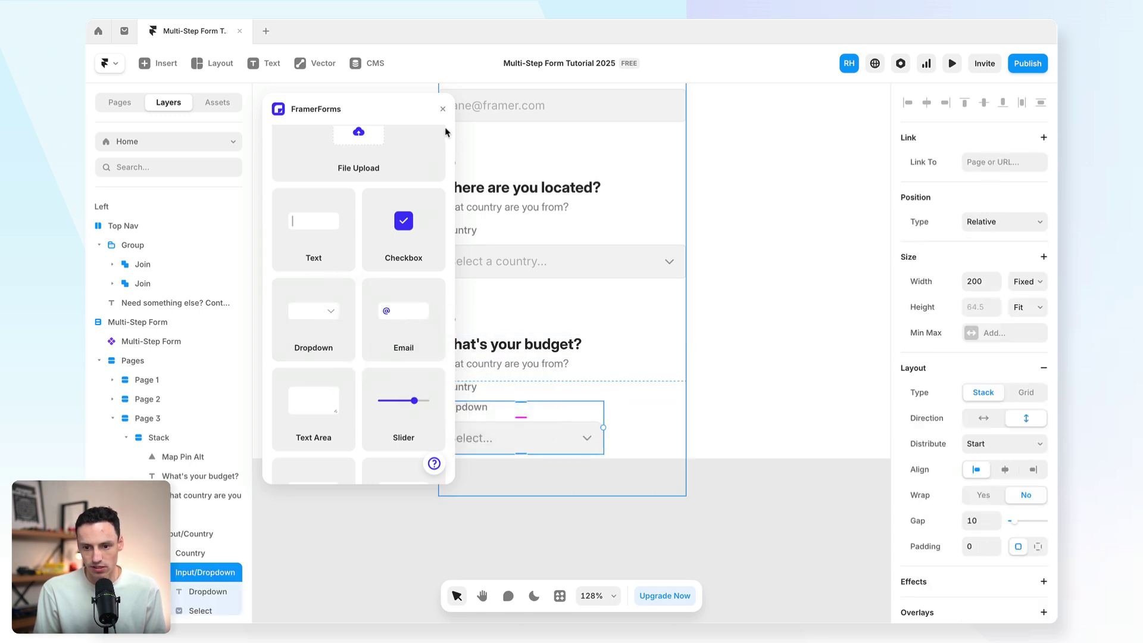
{"action": "left_click", "coordinate": [443, 109]}
{"action": "left_click_drag", "start_coordinate": [206, 572], "coordinate": [201, 539]}
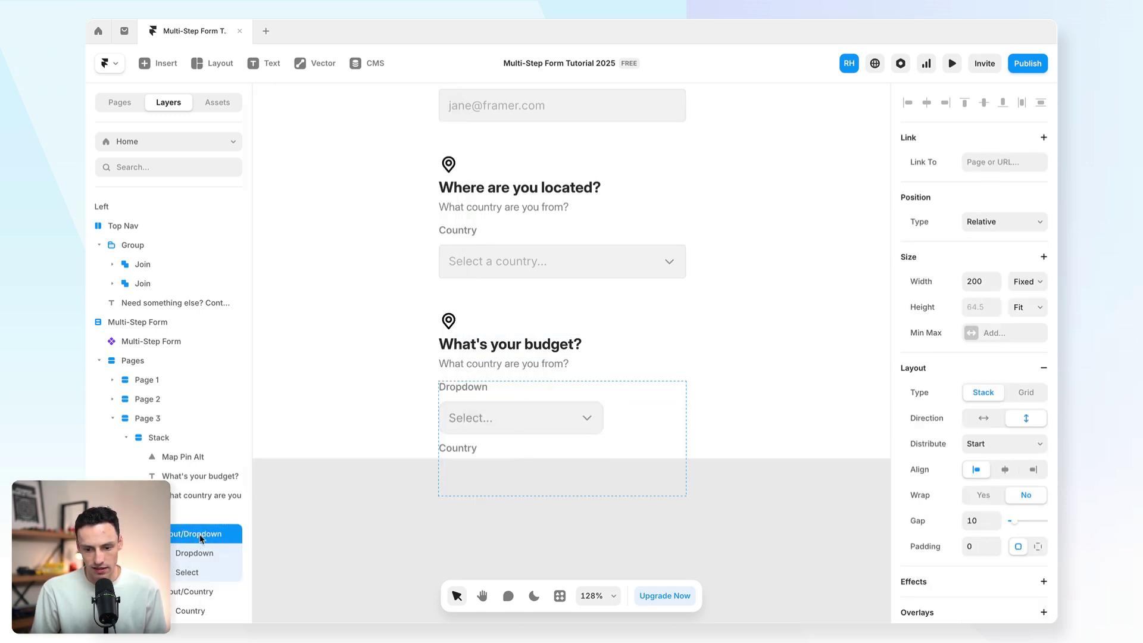
Step: Delete the leftover Country field and set the new dropdown's width to 100%
{"action": "left_click", "coordinate": [185, 596]}
{"action": "key", "text": "Delete"}
{"action": "left_click", "coordinate": [532, 400]}
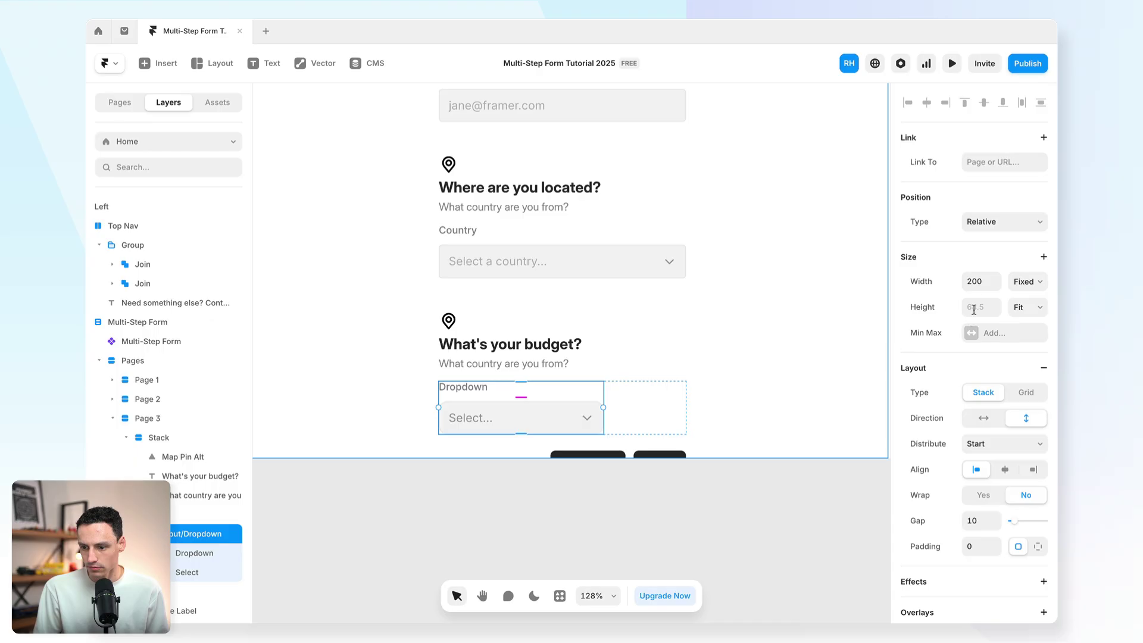
{"action": "type", "text": "100%"}
{"action": "key", "text": "Return"}
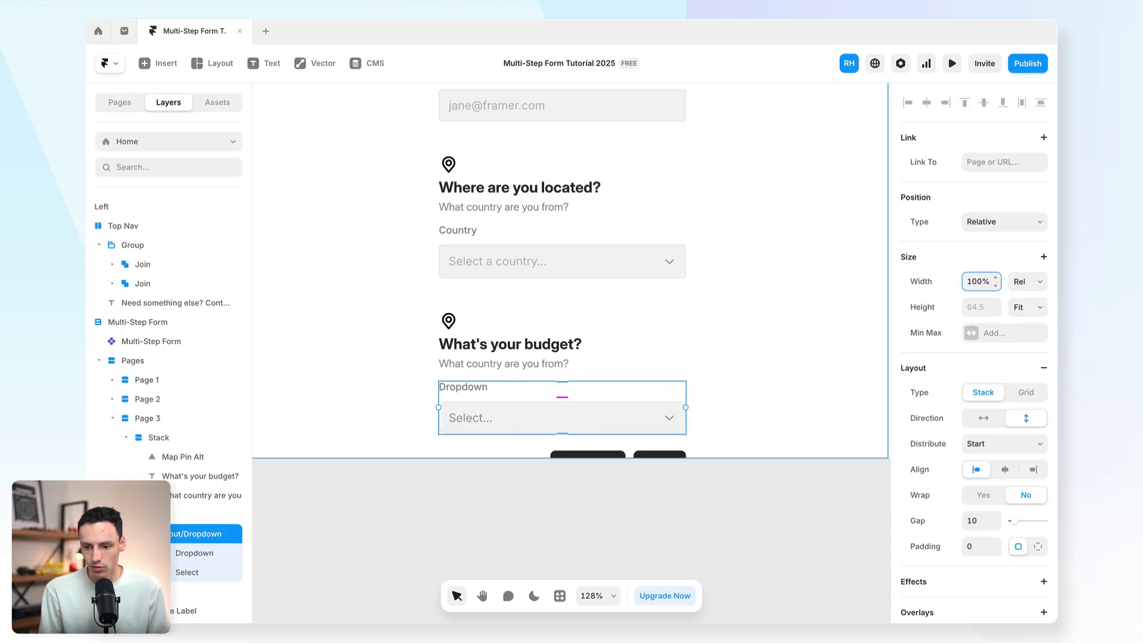
{"action": "left_click", "coordinate": [595, 421]}
{"action": "scroll", "coordinate": [977, 357], "scroll_direction": "down", "scroll_amount": 3}
{"action": "left_click", "coordinate": [977, 476]}
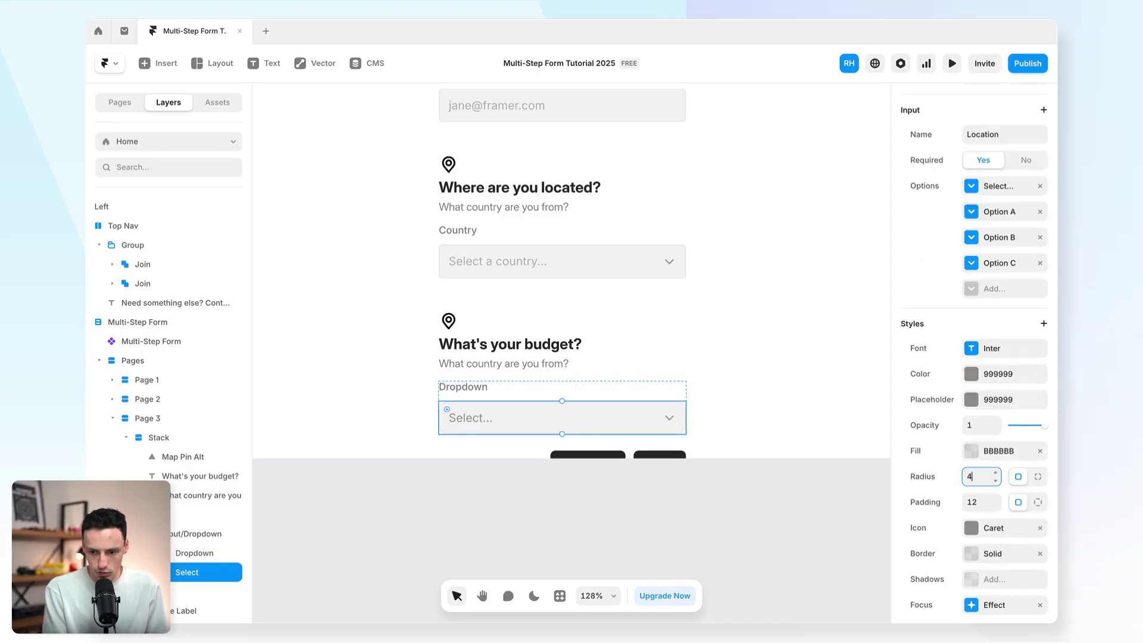
{"action": "left_click", "coordinate": [820, 502]}
{"action": "scroll", "coordinate": [809, 430], "scroll_direction": "up", "scroll_amount": 3}
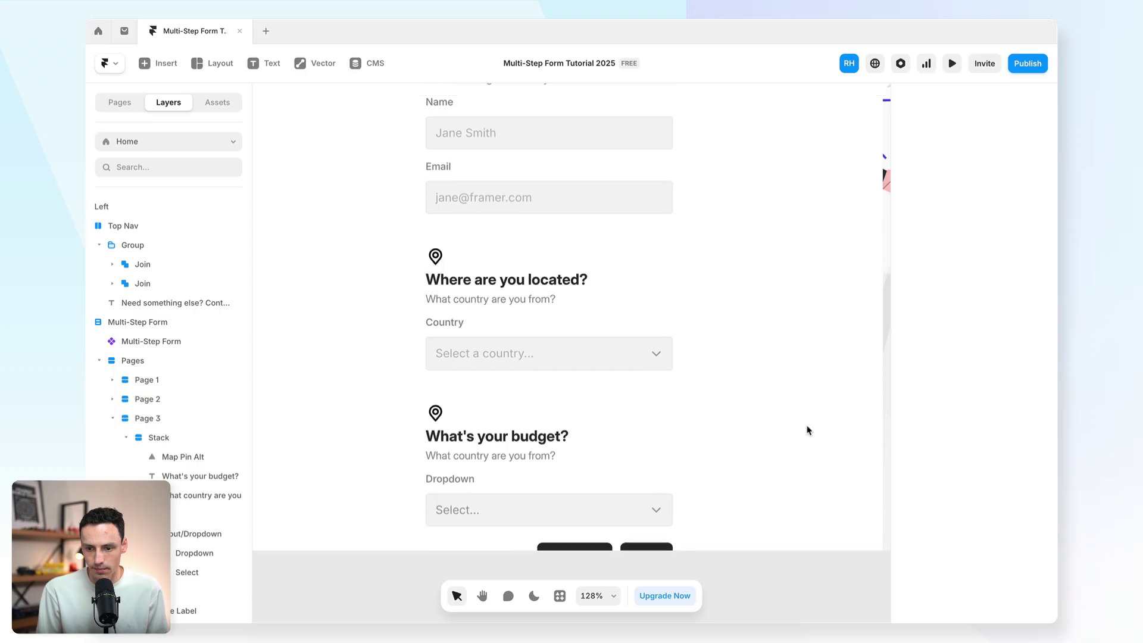
Step: Set the page's outer Stack height to auto so it fits its content
{"action": "scroll", "coordinate": [699, 370], "scroll_direction": "down", "scroll_amount": 5}
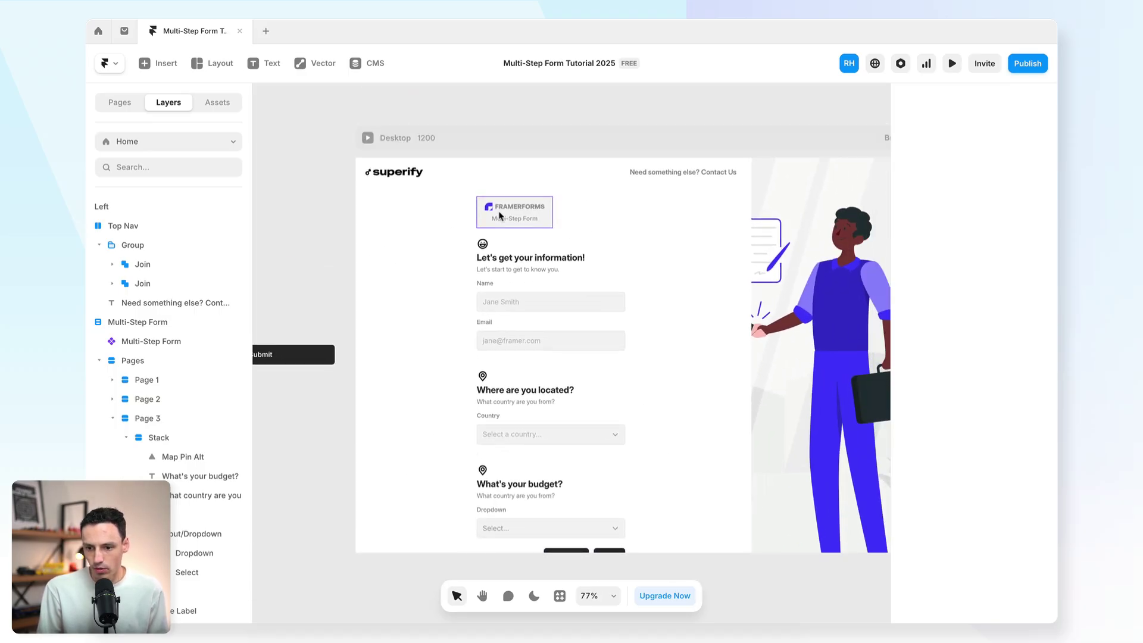
{"action": "left_click", "coordinate": [499, 215]}
{"action": "scroll", "coordinate": [535, 357], "scroll_direction": "down", "scroll_amount": 3}
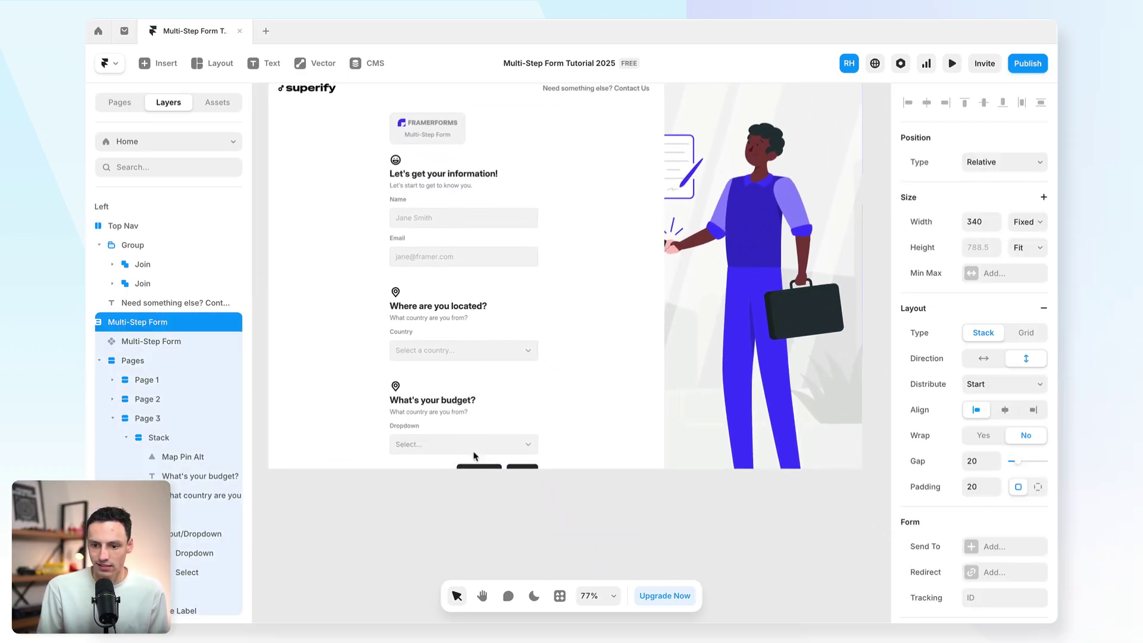
{"action": "scroll", "coordinate": [601, 275], "scroll_direction": "up", "scroll_amount": 3}
{"action": "scroll", "coordinate": [602, 276], "scroll_direction": "left", "scroll_amount": 3}
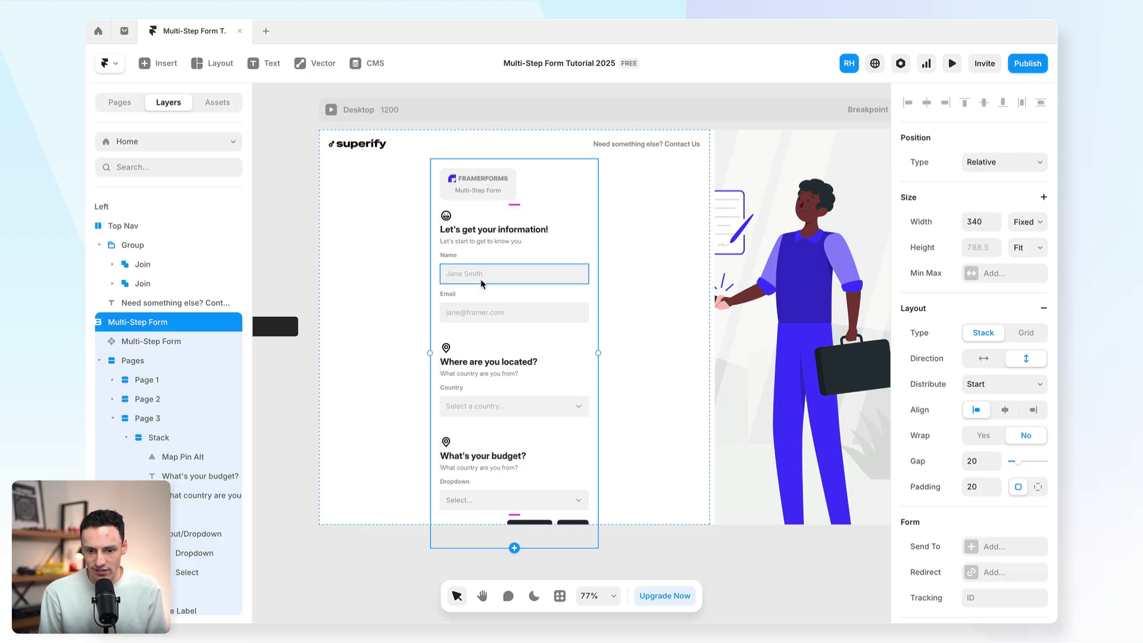
{"action": "key", "text": "shift+1"}
{"action": "left_click", "coordinate": [158, 228]}
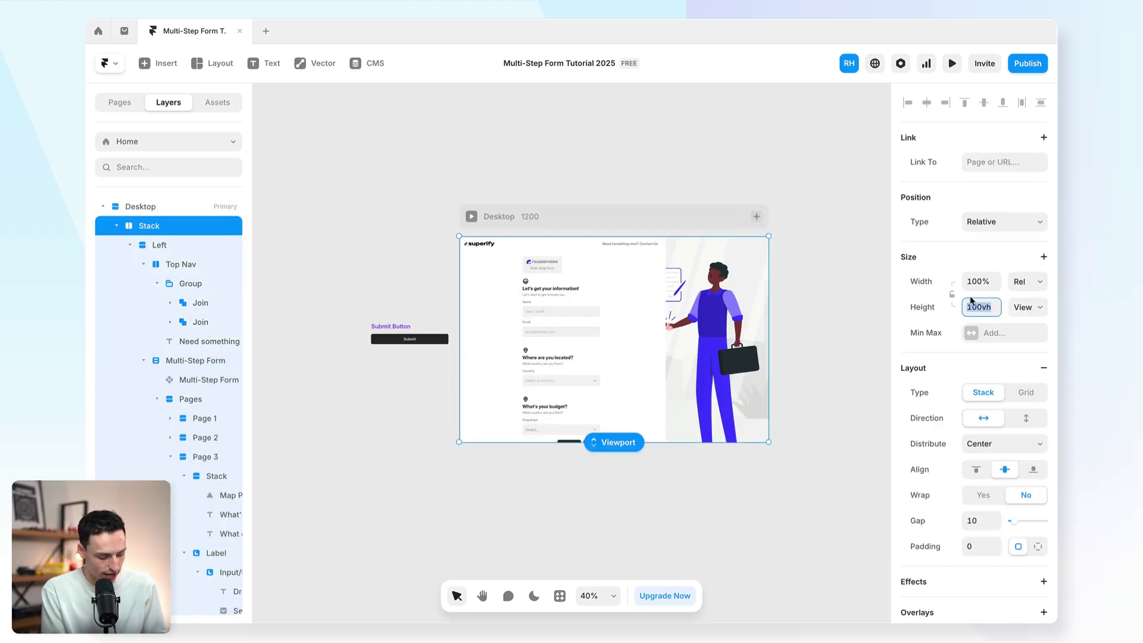
{"action": "type", "text": "auto"}
{"action": "key", "text": "Return"}
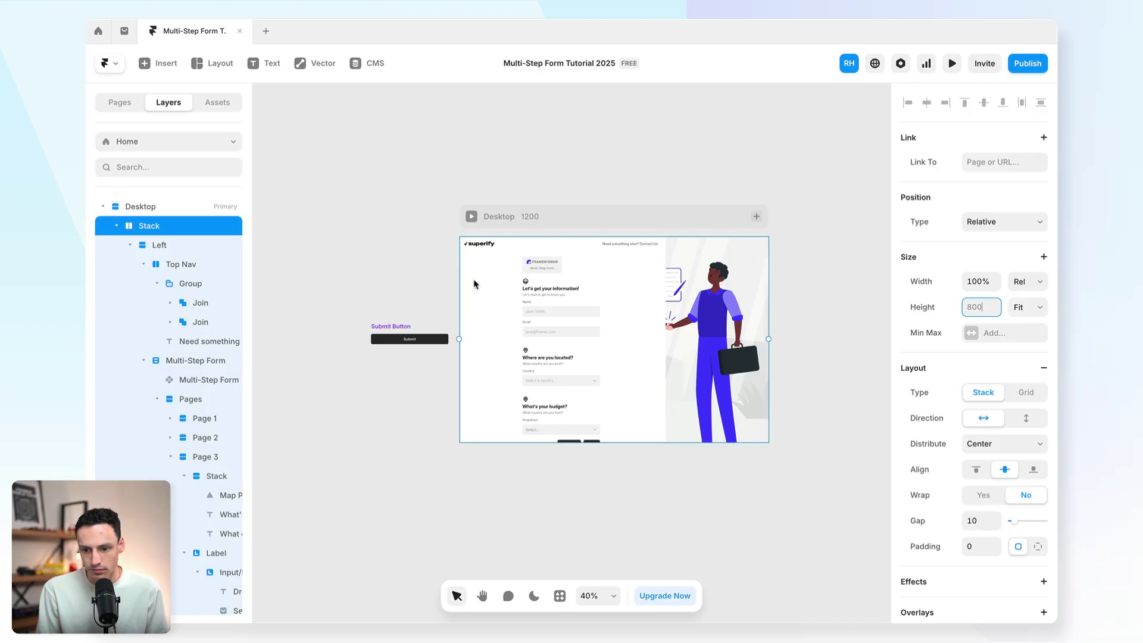
Step: Set the Left column height to auto, then preview the page briefly
{"action": "left_click", "coordinate": [476, 284]}
{"action": "scroll", "coordinate": [910, 324], "scroll_direction": "down", "scroll_amount": 6}
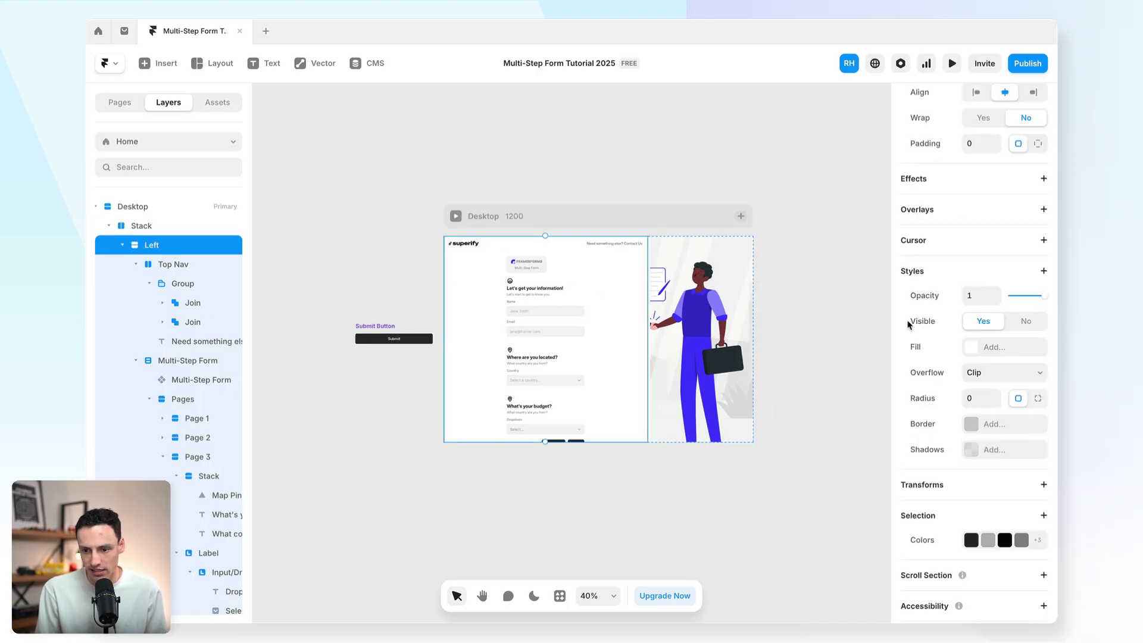
{"action": "scroll", "coordinate": [942, 271], "scroll_direction": "up", "scroll_amount": 6}
{"action": "type", "text": "a"}
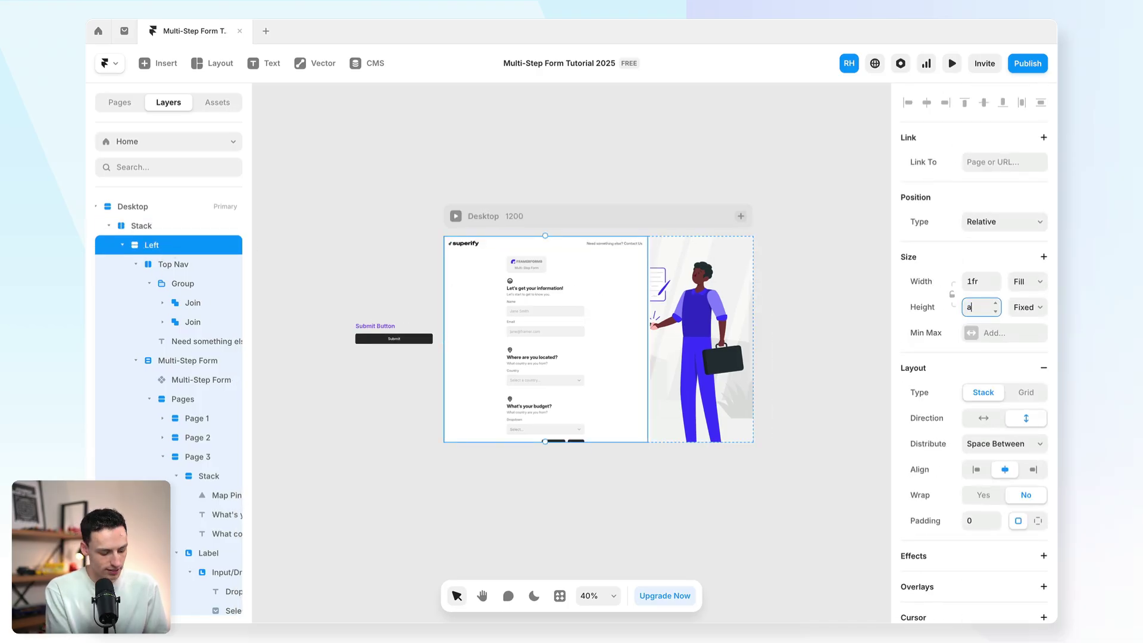
{"action": "type", "text": "uto"}
{"action": "key", "text": "Return"}
{"action": "scroll", "coordinate": [567, 256], "scroll_direction": "up", "scroll_amount": 5}
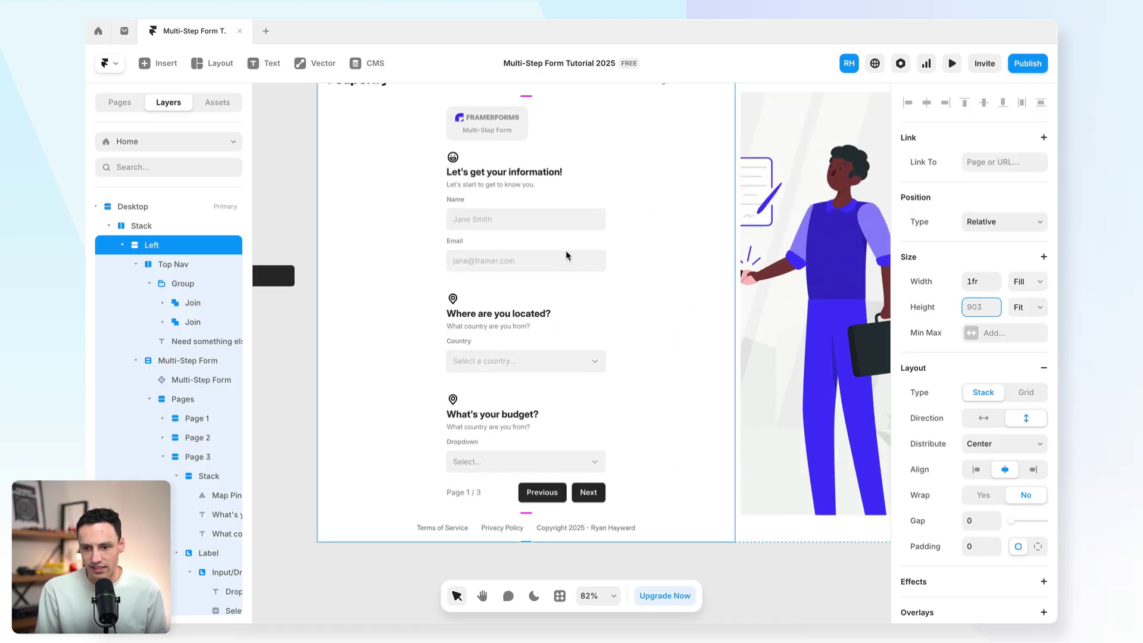
{"action": "left_click", "coordinate": [576, 326]}
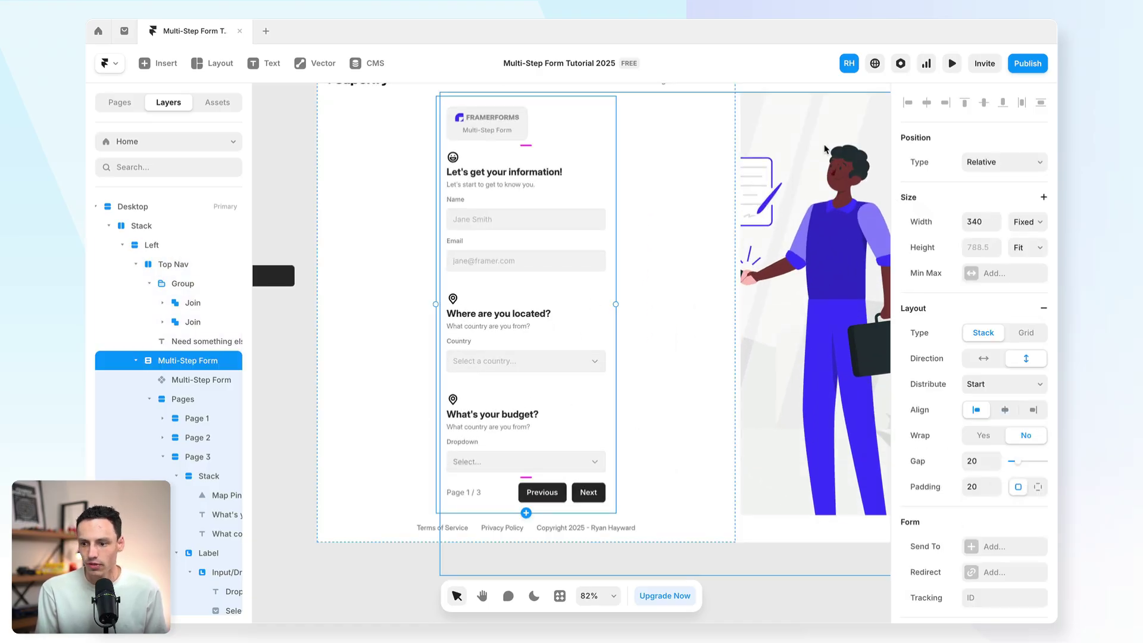
{"action": "left_click", "coordinate": [952, 63]}
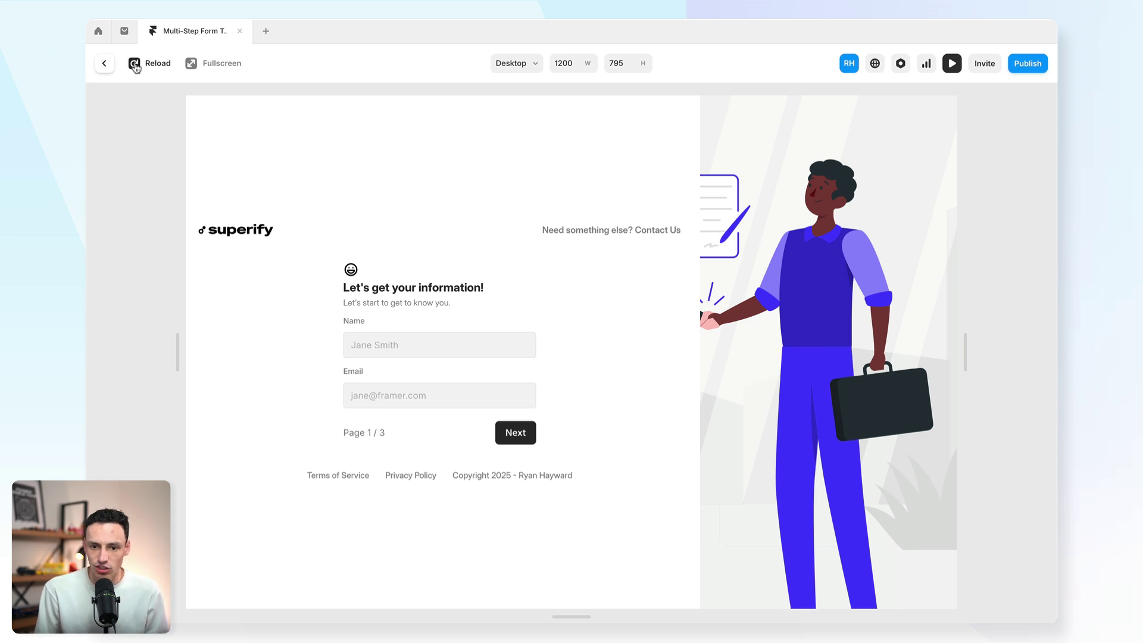
{"action": "key", "text": "Escape"}
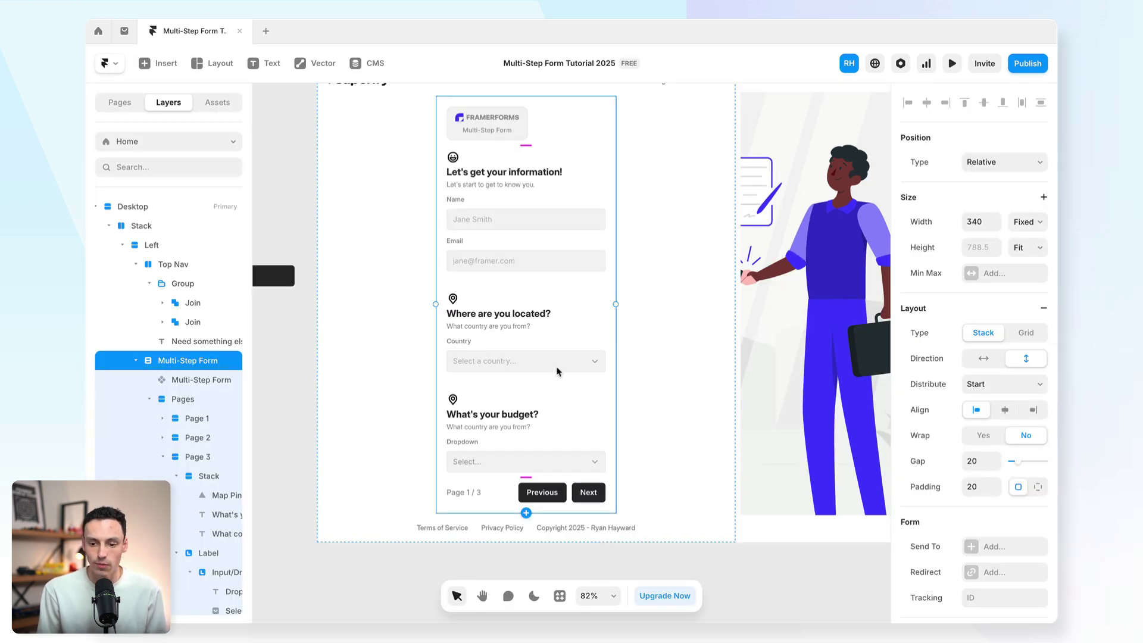
Step: Duplicate the budget step into a fourth step and choose a different icon for its heading
{"action": "scroll", "coordinate": [573, 368], "scroll_direction": "up", "scroll_amount": 2}
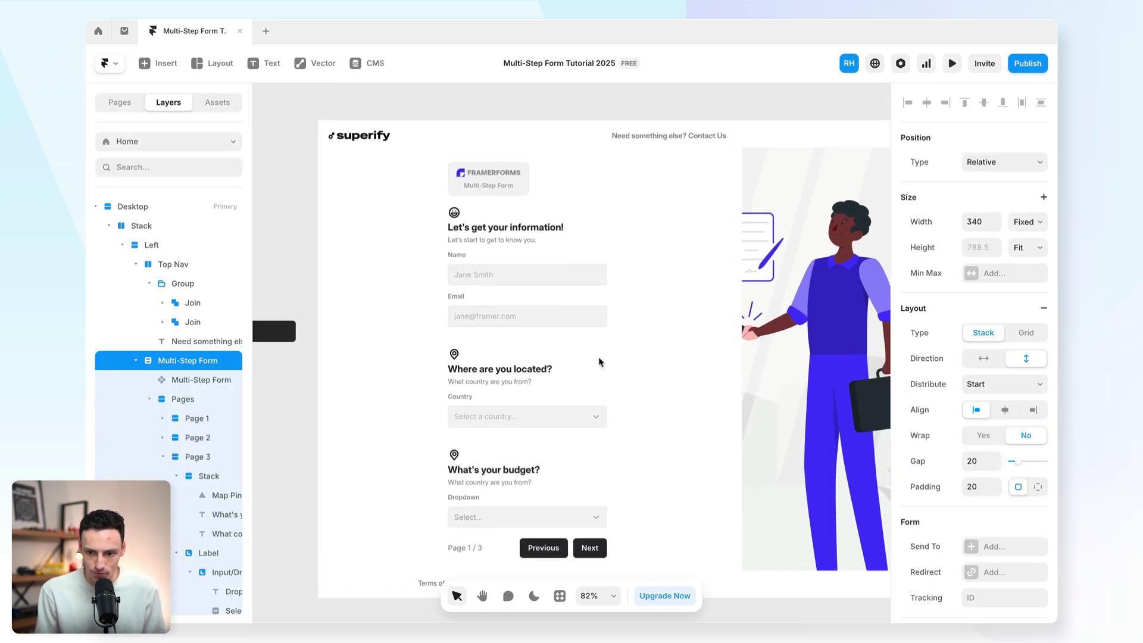
{"action": "scroll", "coordinate": [456, 355], "scroll_direction": "down", "scroll_amount": 5}
{"action": "scroll", "coordinate": [457, 355], "scroll_direction": "up", "scroll_amount": 3}
{"action": "left_click", "coordinate": [590, 390]}
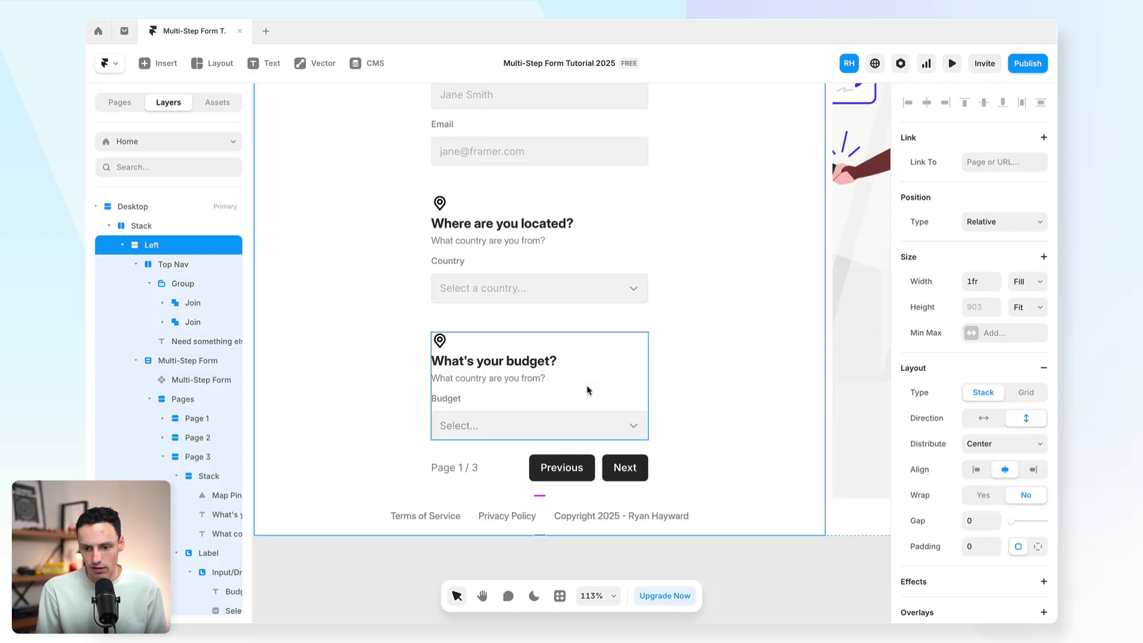
{"action": "left_click", "coordinate": [164, 461]}
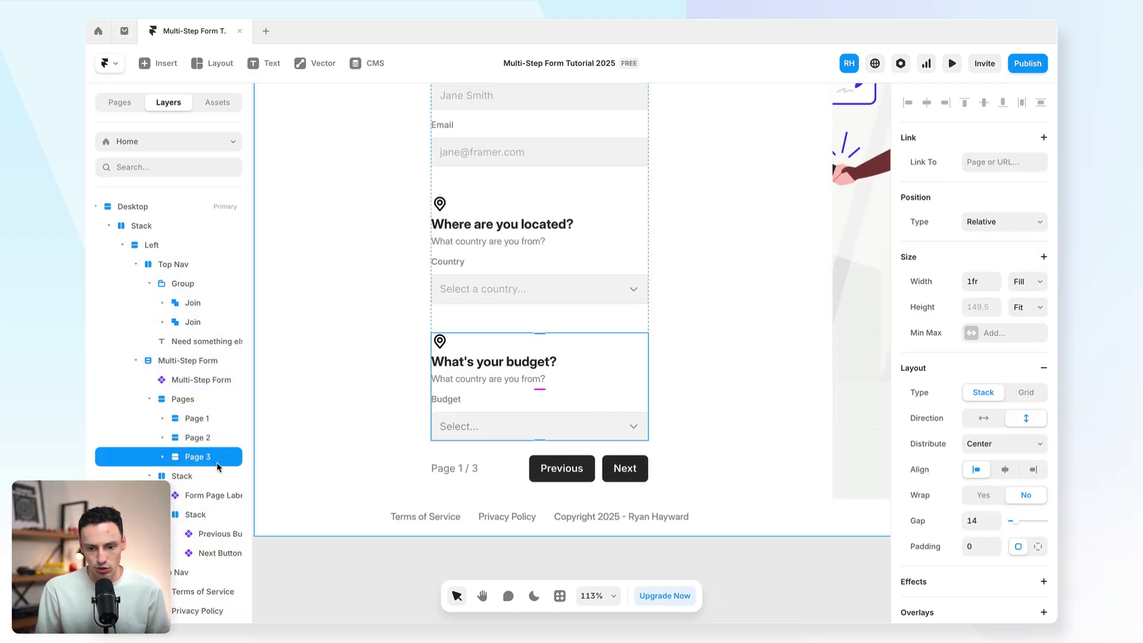
{"action": "key", "text": "ctrl+d"}
{"action": "scroll", "coordinate": [476, 387], "scroll_direction": "down", "scroll_amount": 2}
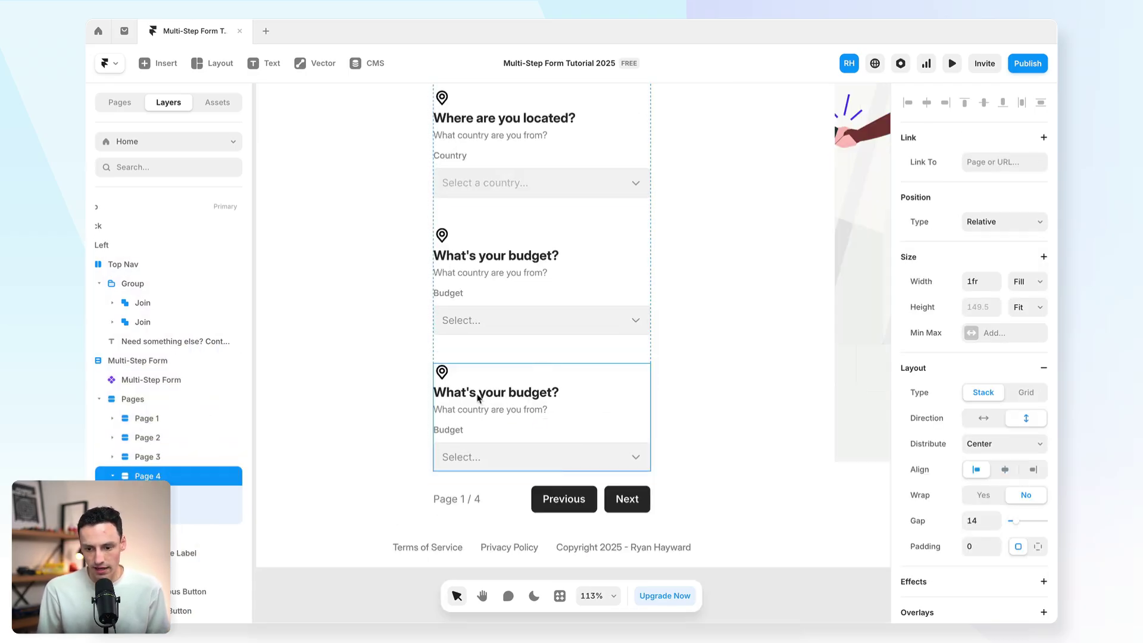
{"action": "left_click", "coordinate": [512, 395]}
{"action": "left_click", "coordinate": [517, 397]}
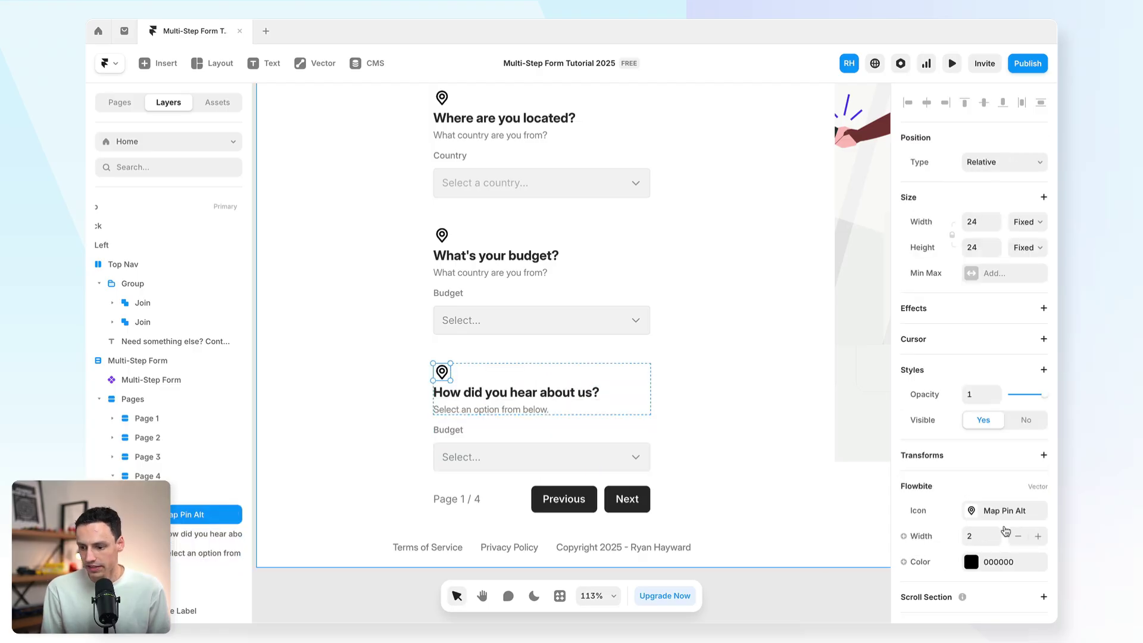
{"action": "left_click", "coordinate": [987, 516]}
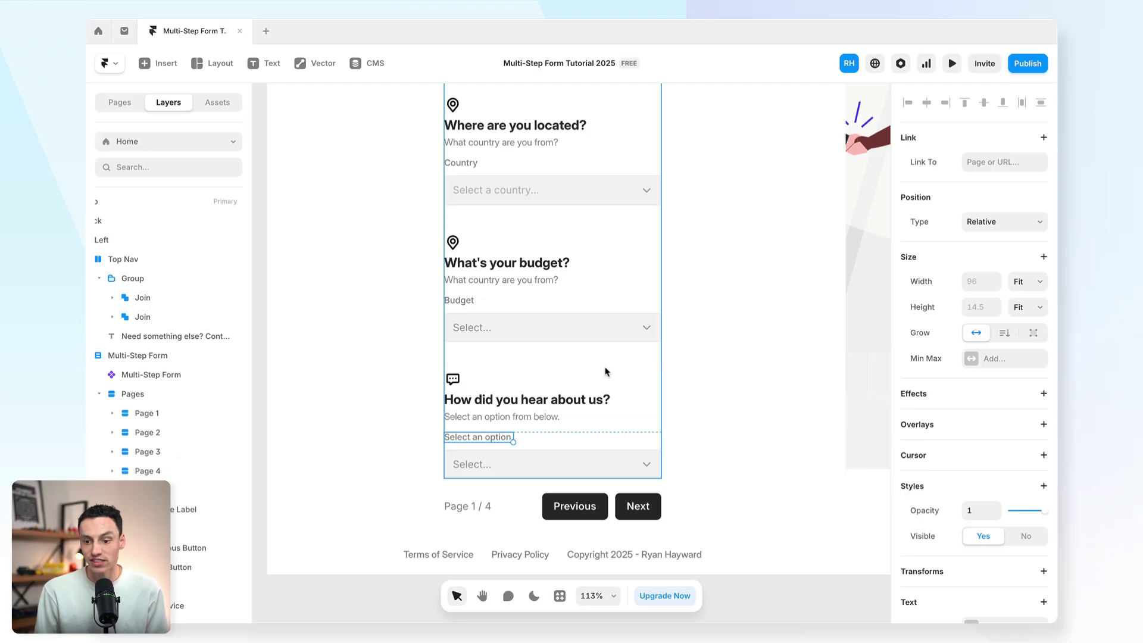
Step: Review the input names of the Name, Country, budget and referral fields
{"action": "scroll", "coordinate": [604, 372], "scroll_direction": "up", "scroll_amount": 5}
{"action": "left_click", "coordinate": [549, 256]}
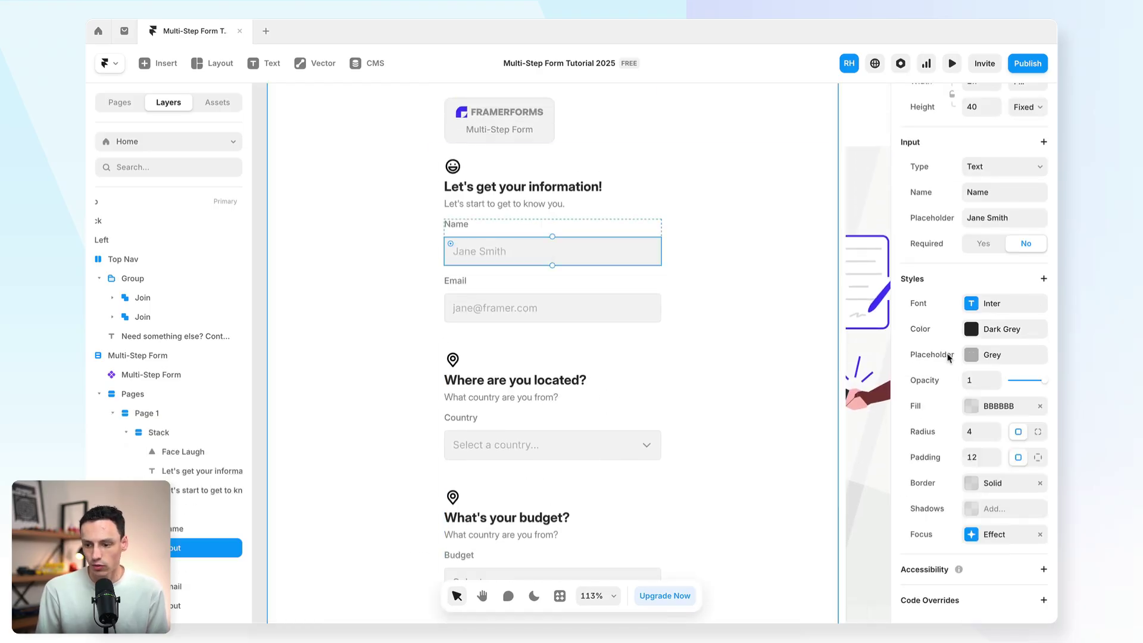
{"action": "scroll", "coordinate": [938, 260], "scroll_direction": "up", "scroll_amount": 3}
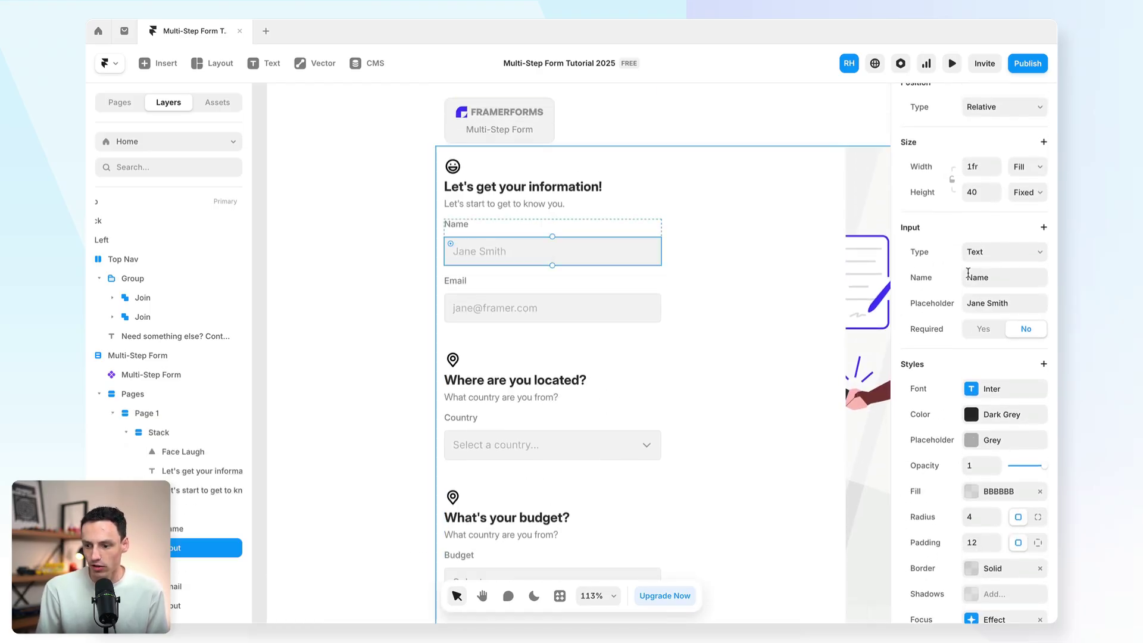
{"action": "left_click", "coordinate": [996, 277]}
{"action": "scroll", "coordinate": [715, 325], "scroll_direction": "down", "scroll_amount": 3}
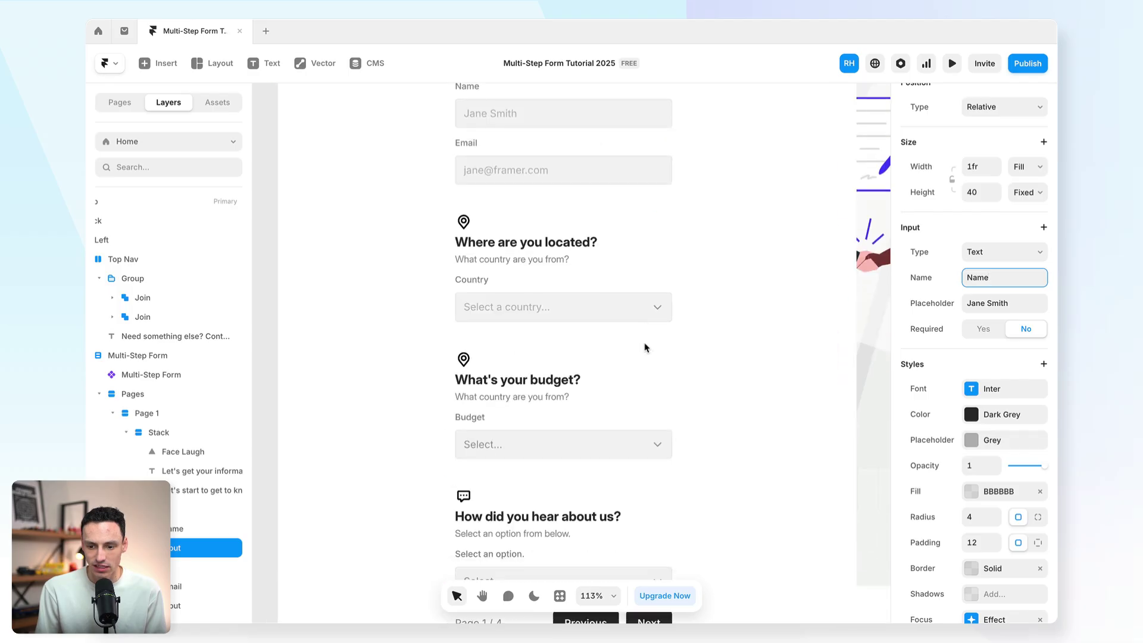
{"action": "left_click", "coordinate": [536, 307]}
{"action": "scroll", "coordinate": [975, 238], "scroll_direction": "up", "scroll_amount": 1}
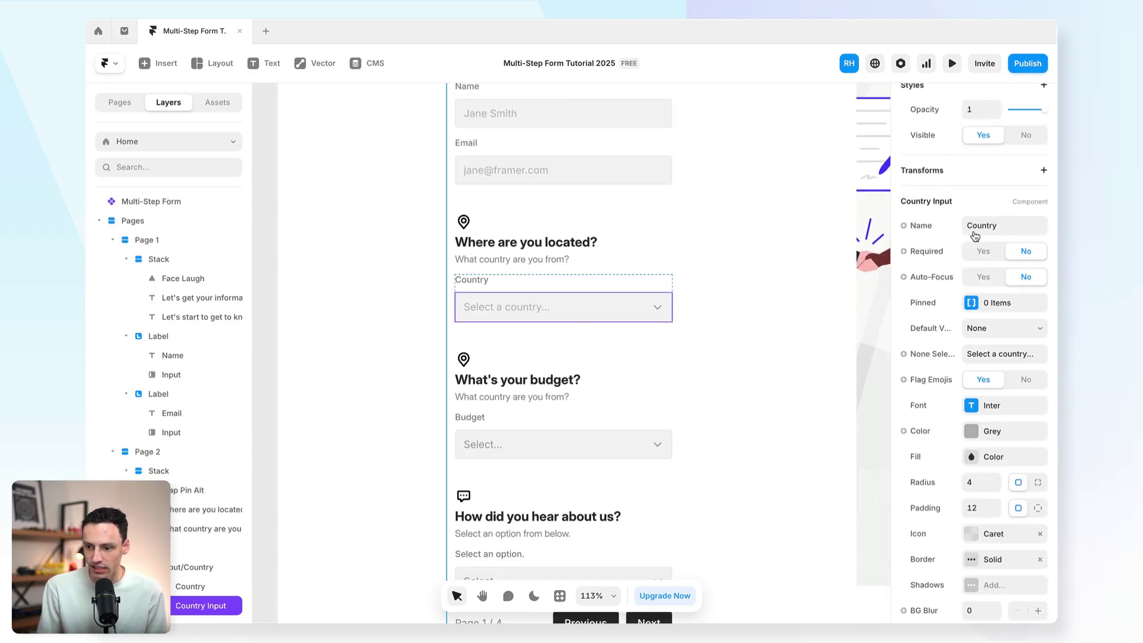
{"action": "left_click", "coordinate": [563, 444]}
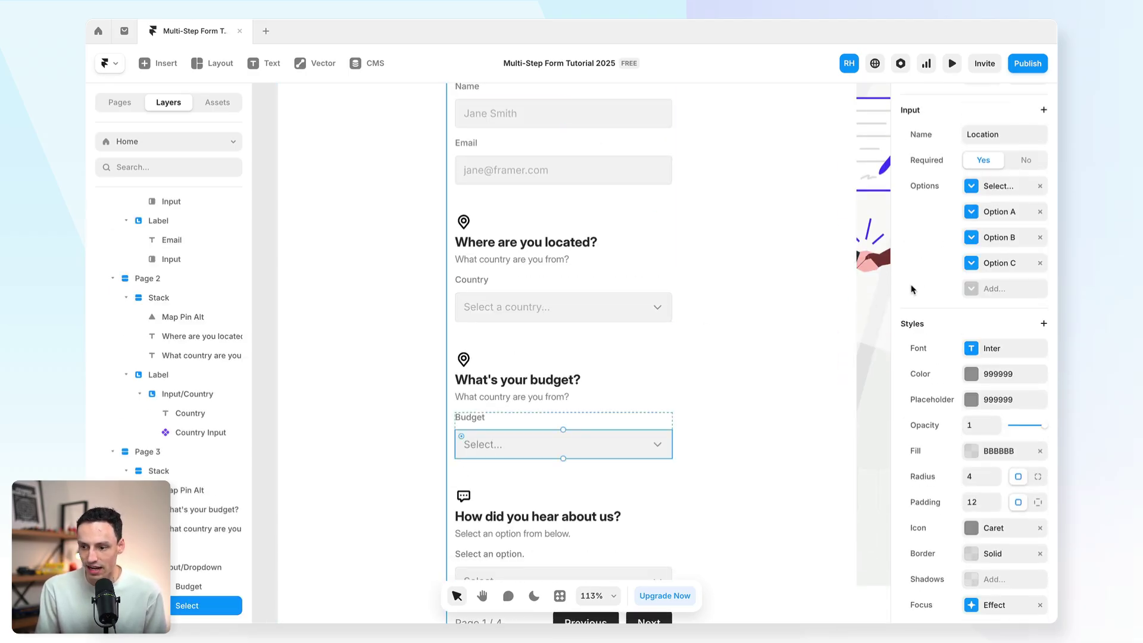
{"action": "scroll", "coordinate": [913, 290], "scroll_direction": "up", "scroll_amount": 2}
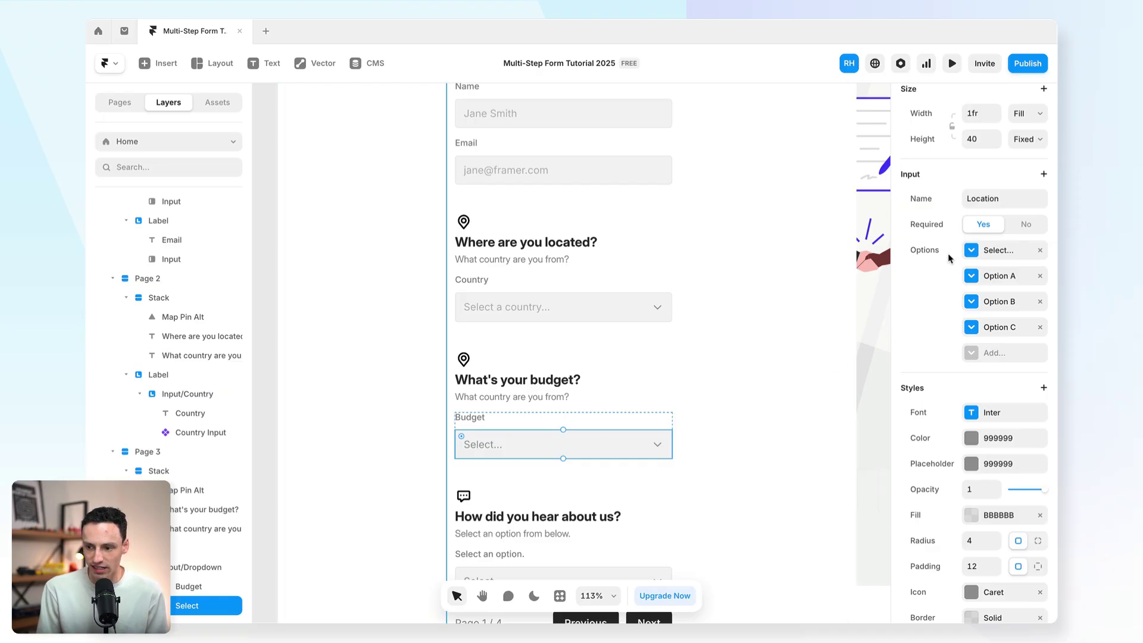
{"action": "scroll", "coordinate": [757, 399], "scroll_direction": "down", "scroll_amount": 2}
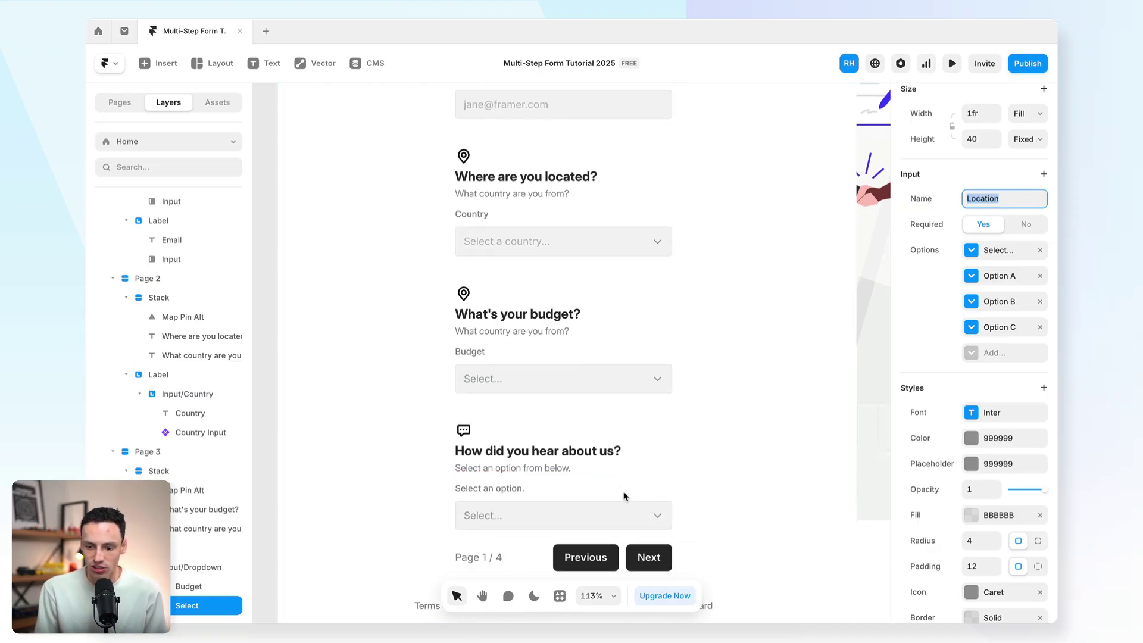
{"action": "left_click", "coordinate": [560, 514]}
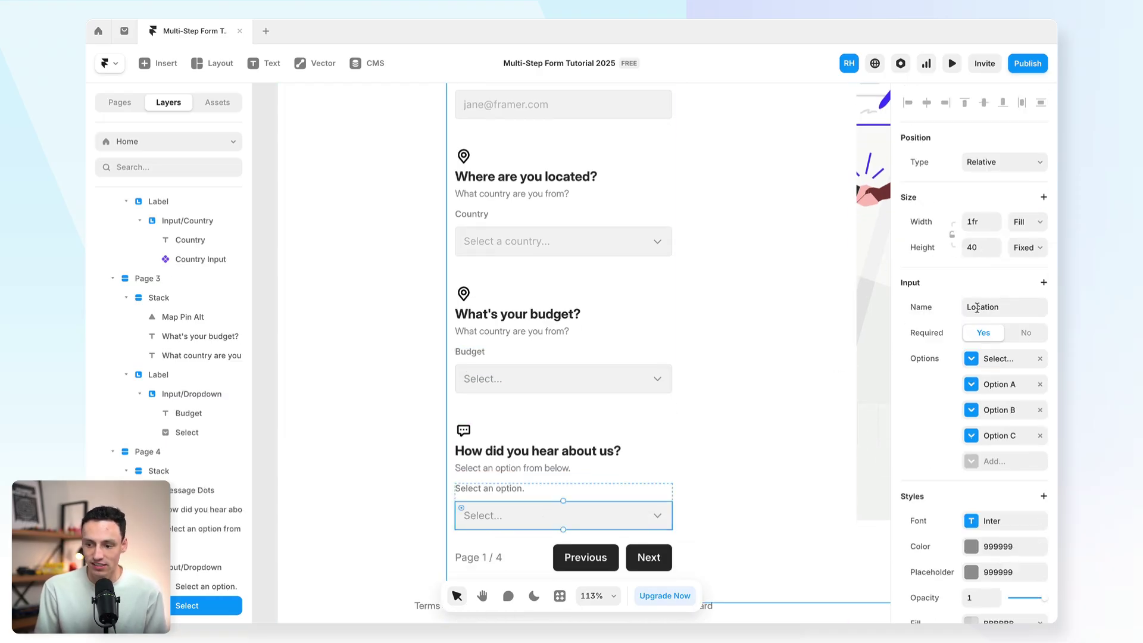
{"action": "left_click_drag", "start_coordinate": [967, 306], "coordinate": [998, 306]}
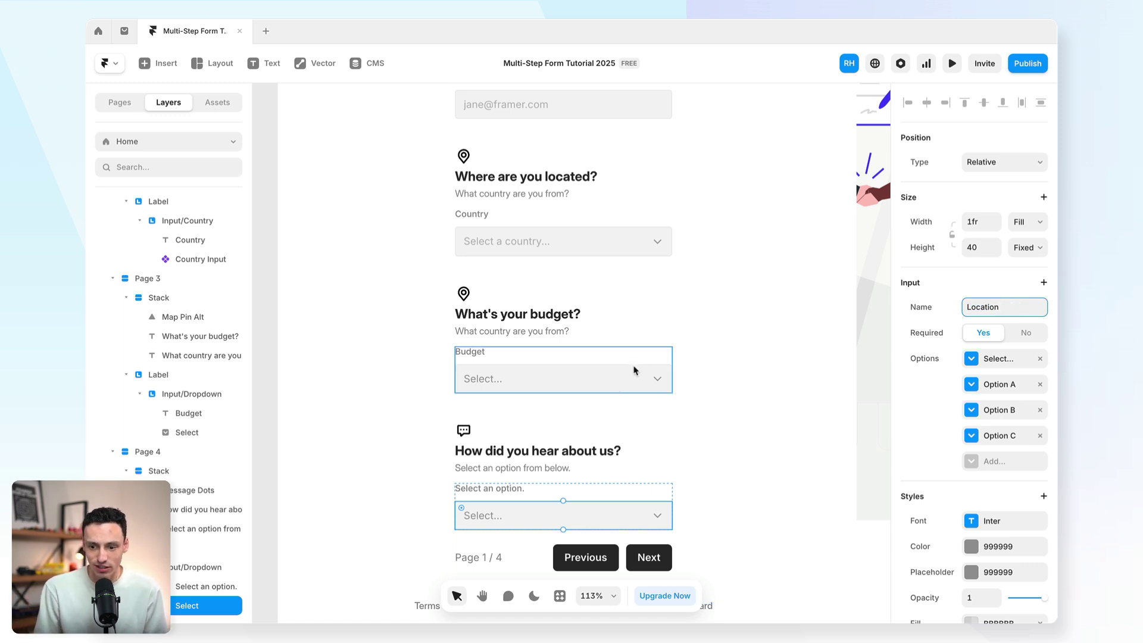
Step: Rename the budget dropdown's input name to Budget
{"action": "left_click", "coordinate": [614, 388]}
{"action": "left_click", "coordinate": [551, 524]}
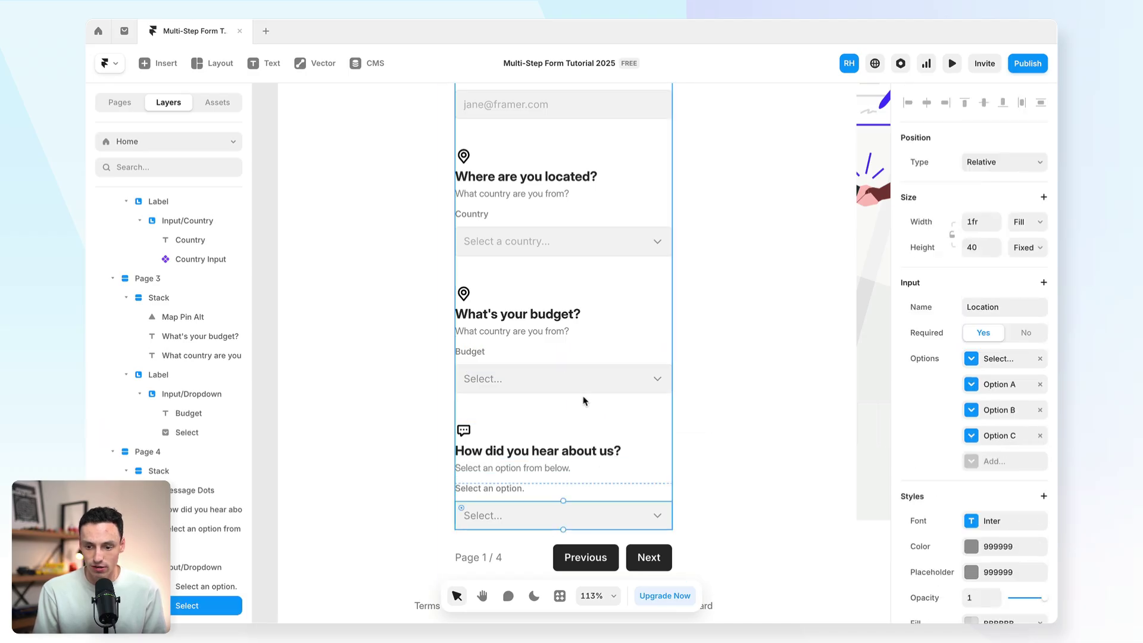
{"action": "left_click", "coordinate": [526, 382]}
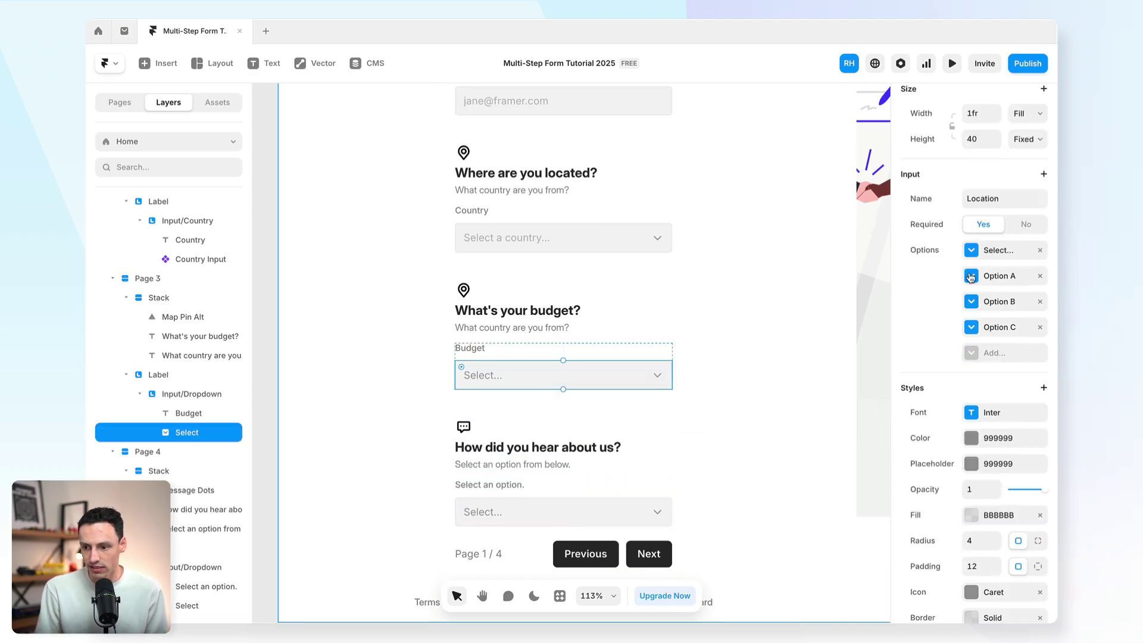
{"action": "left_click", "coordinate": [998, 198]}
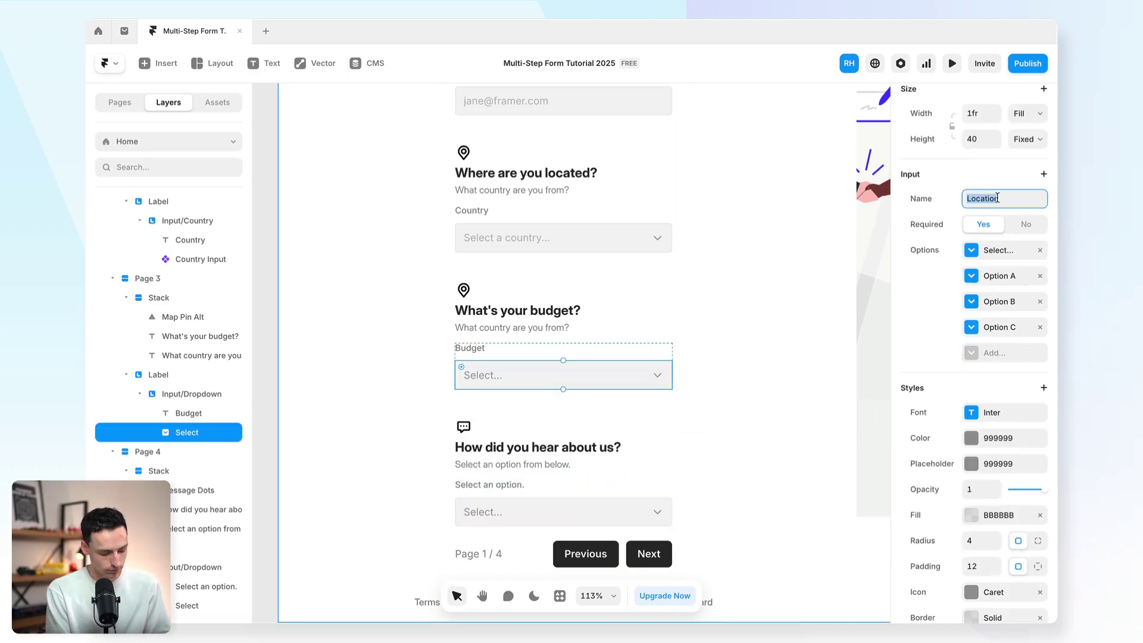
{"action": "type", "text": "Budget"}
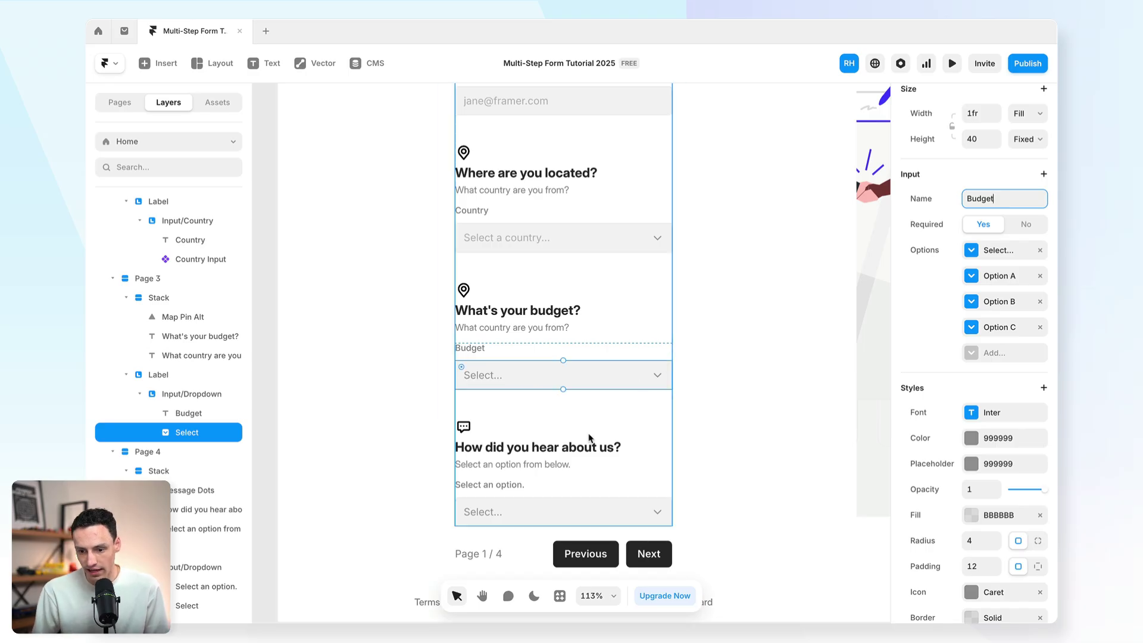
Step: Rename the referral dropdown's input name to Referral
{"action": "left_click", "coordinate": [567, 503]}
{"action": "left_click", "coordinate": [567, 503]}
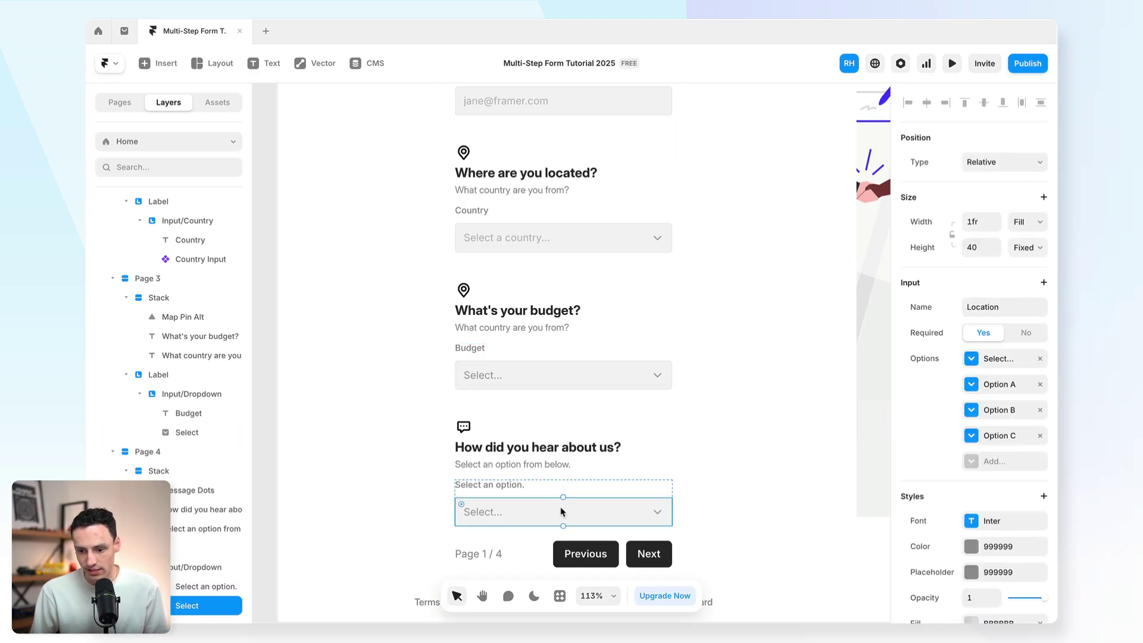
{"action": "left_click", "coordinate": [1013, 313]}
{"action": "type", "text": "Referral"}
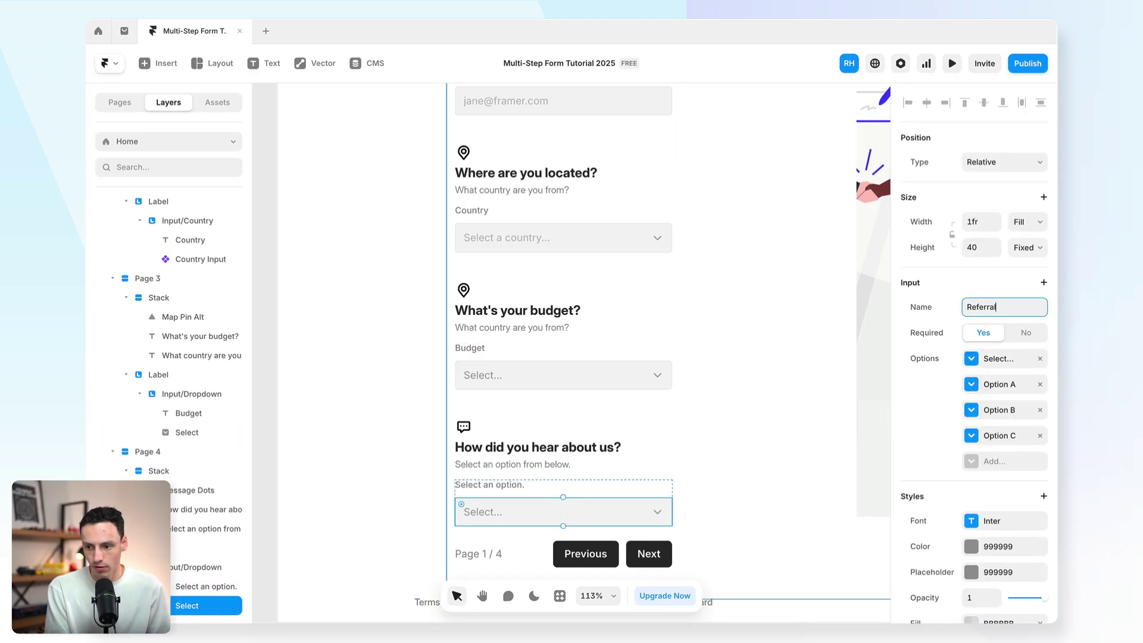
{"action": "scroll", "coordinate": [641, 275], "scroll_direction": "down", "scroll_amount": 3}
{"action": "scroll", "coordinate": [642, 276], "scroll_direction": "up", "scroll_amount": 1}
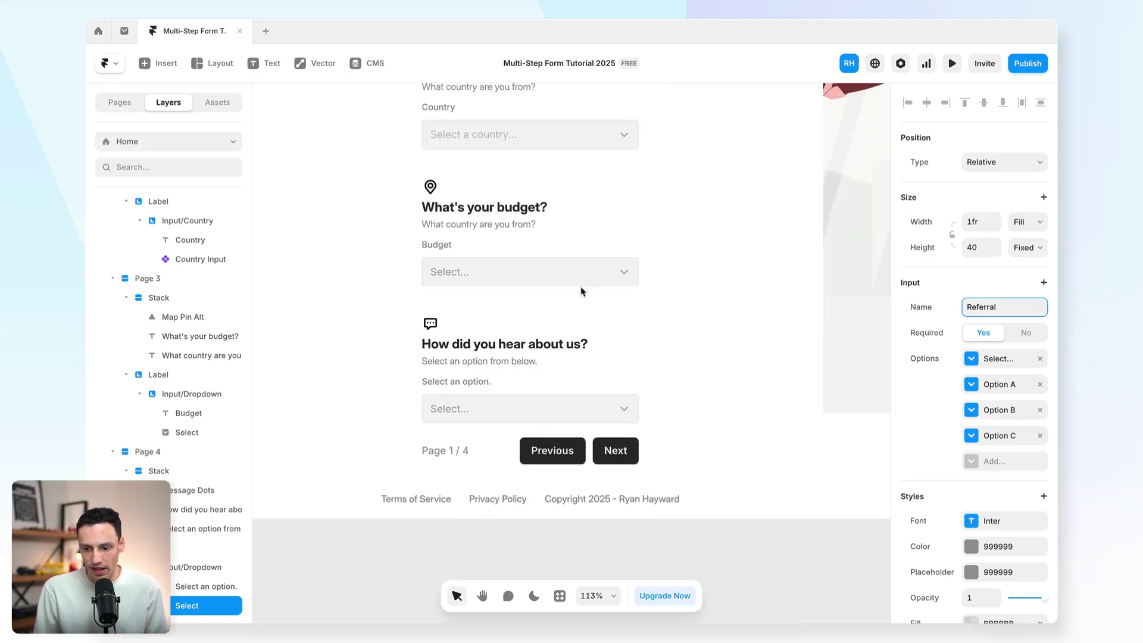
Step: Style the page counter label Dark Grey, Semibold, size 12
{"action": "left_click", "coordinate": [461, 453]}
{"action": "left_click", "coordinate": [564, 450]}
{"action": "left_click", "coordinate": [612, 453]}
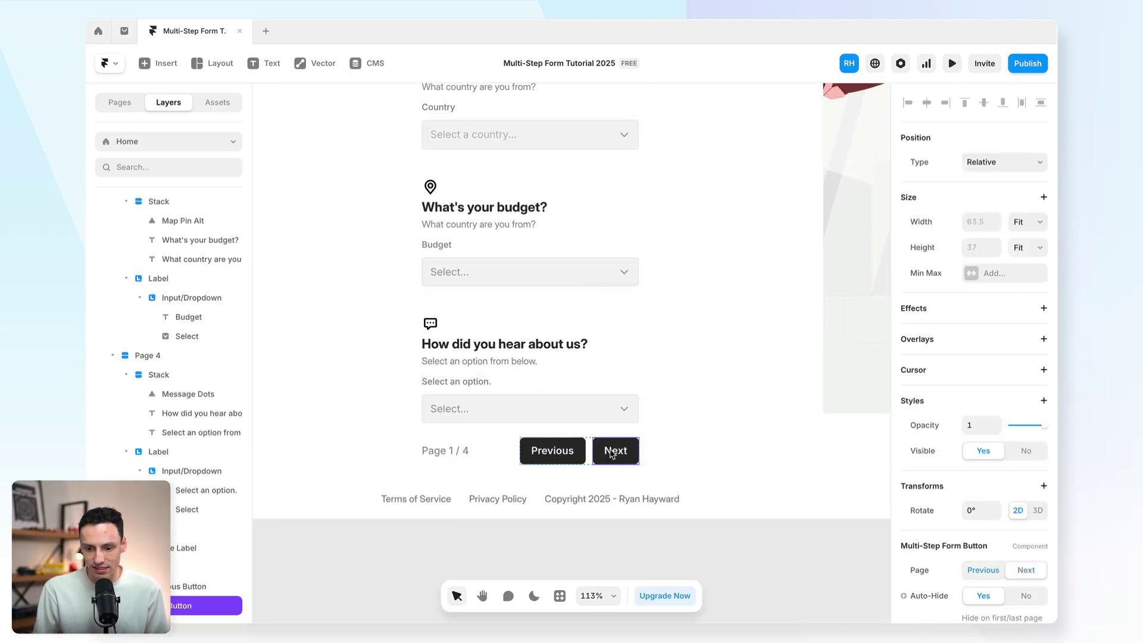
{"action": "left_click", "coordinate": [457, 450]}
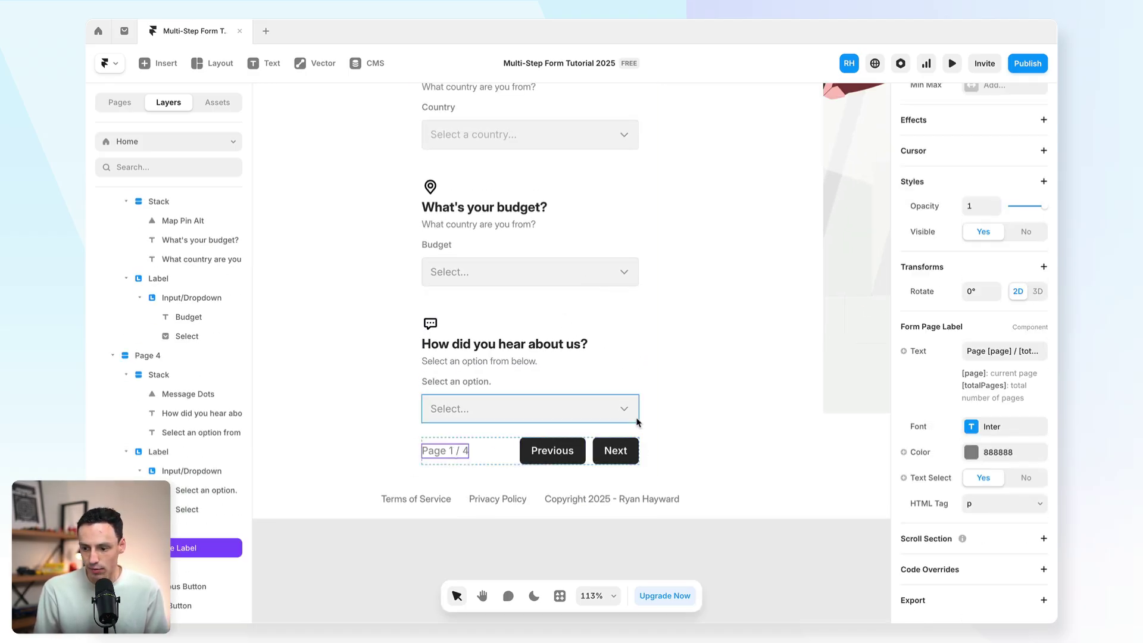
{"action": "left_click", "coordinate": [982, 456]}
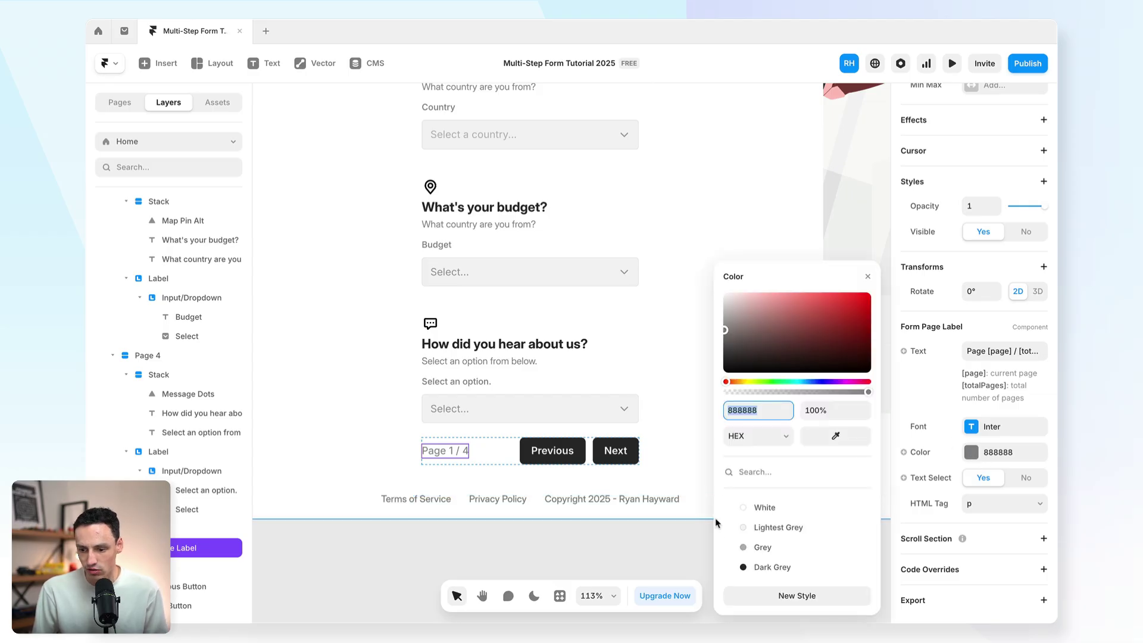
{"action": "left_click", "coordinate": [758, 569]}
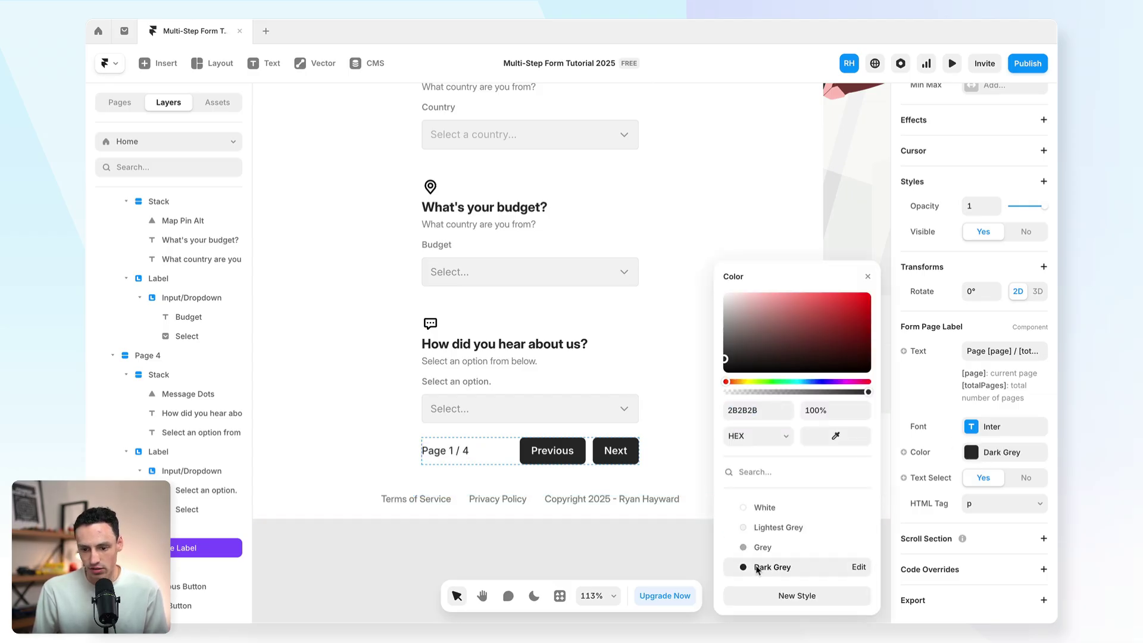
{"action": "left_click", "coordinate": [965, 431]}
{"action": "left_click", "coordinate": [812, 467]}
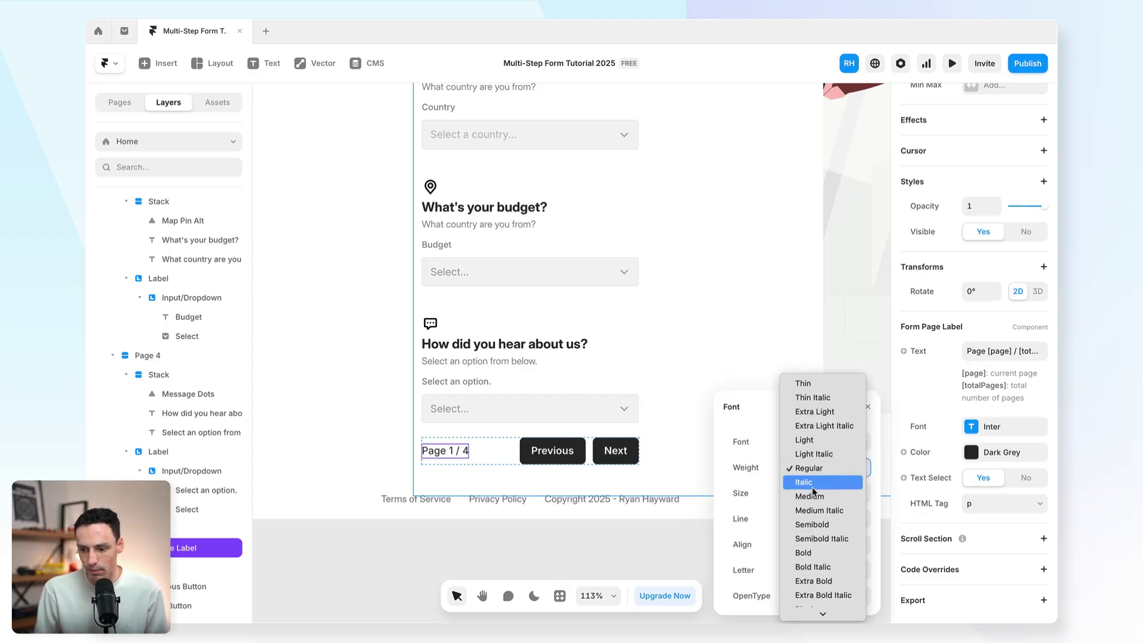
{"action": "left_click", "coordinate": [812, 524]}
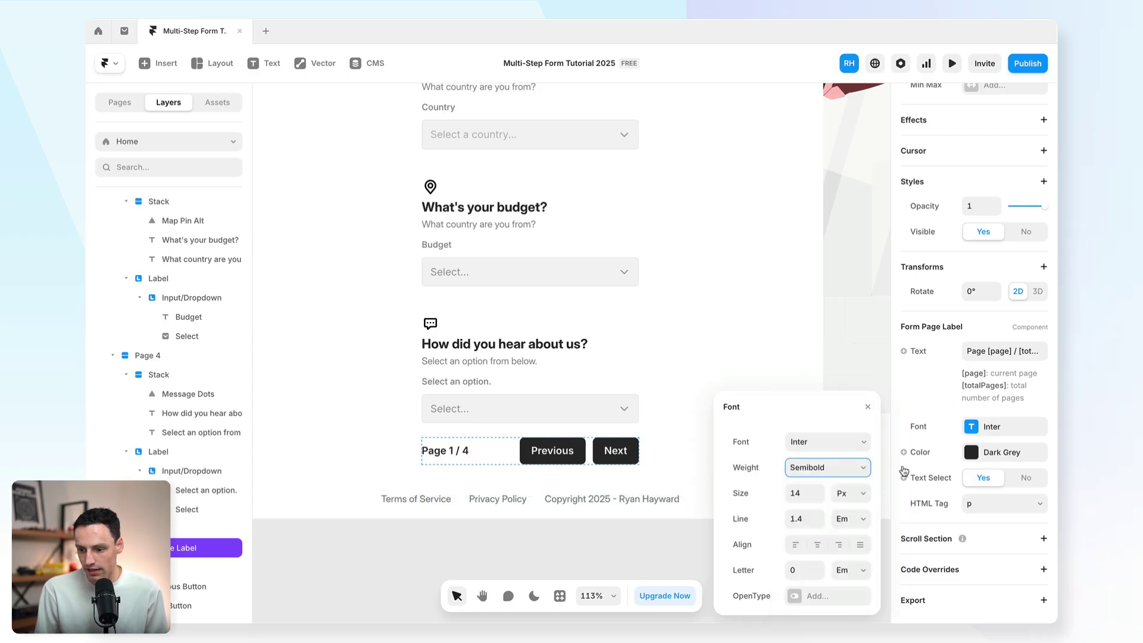
{"action": "left_click", "coordinate": [818, 500]}
{"action": "key", "text": "Down"}
{"action": "key", "text": "Down"}
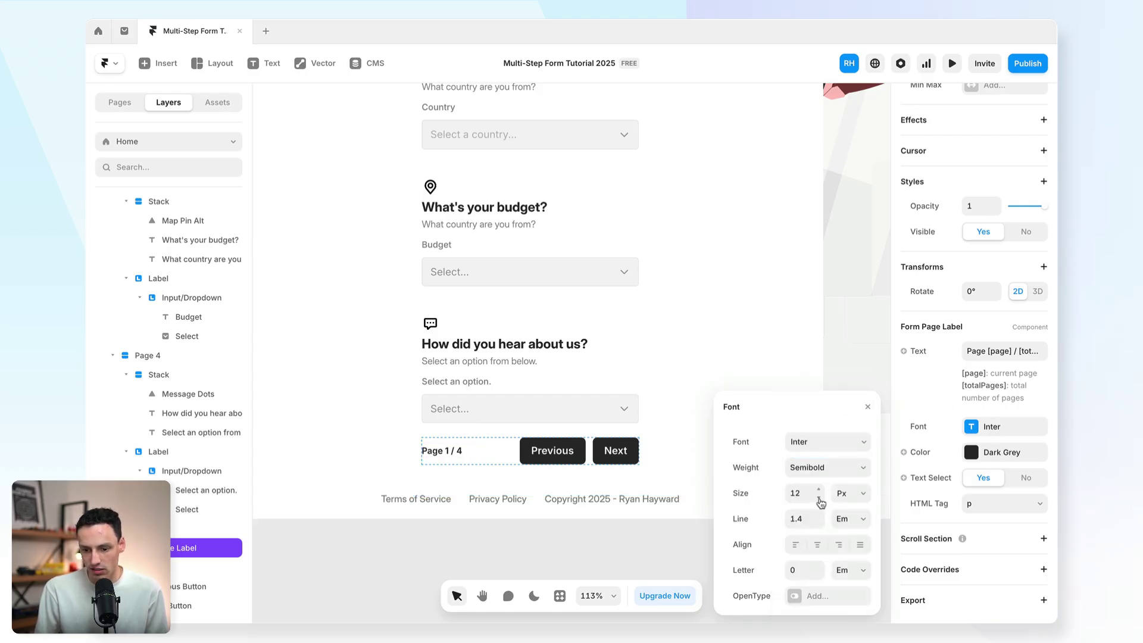
Step: Remove 'Page ' from the counter text, check the Previous/Next buttons, and preview the form
{"action": "left_click", "coordinate": [979, 350]}
{"action": "left_click", "coordinate": [973, 349]}
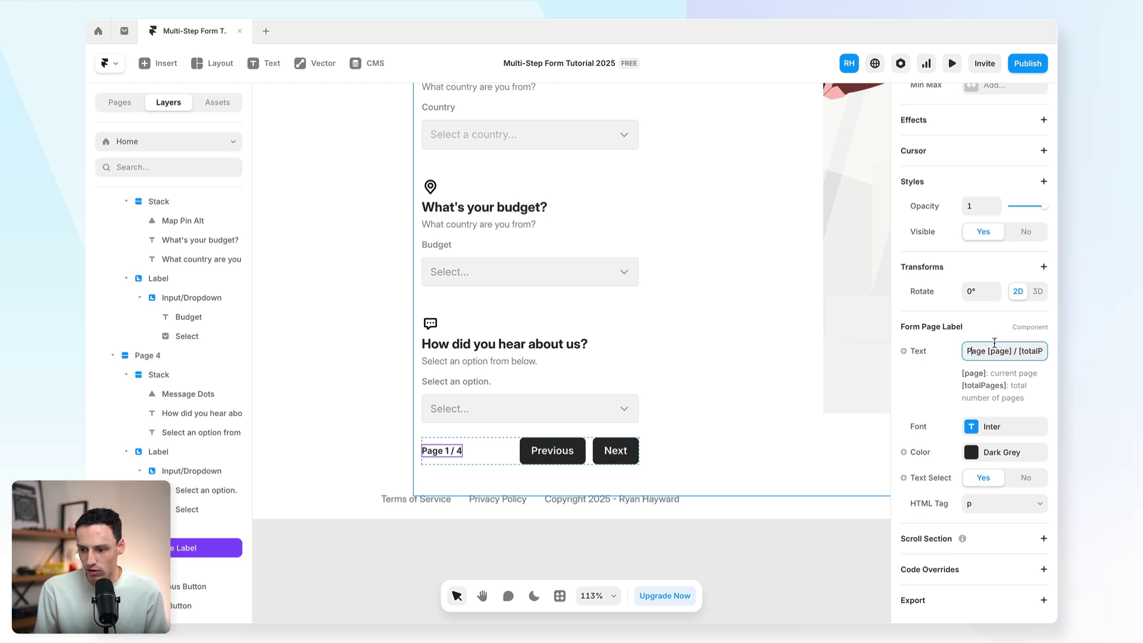
{"action": "key", "text": "BackSpace"}
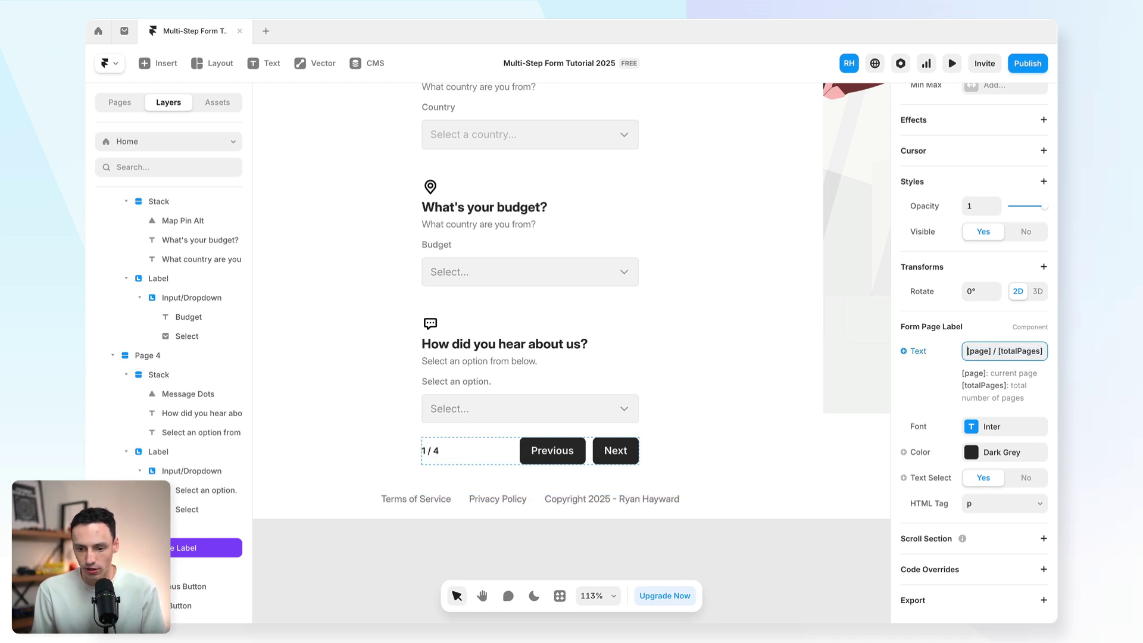
{"action": "left_click", "coordinate": [575, 459]}
{"action": "scroll", "coordinate": [929, 509], "scroll_direction": "down", "scroll_amount": 1}
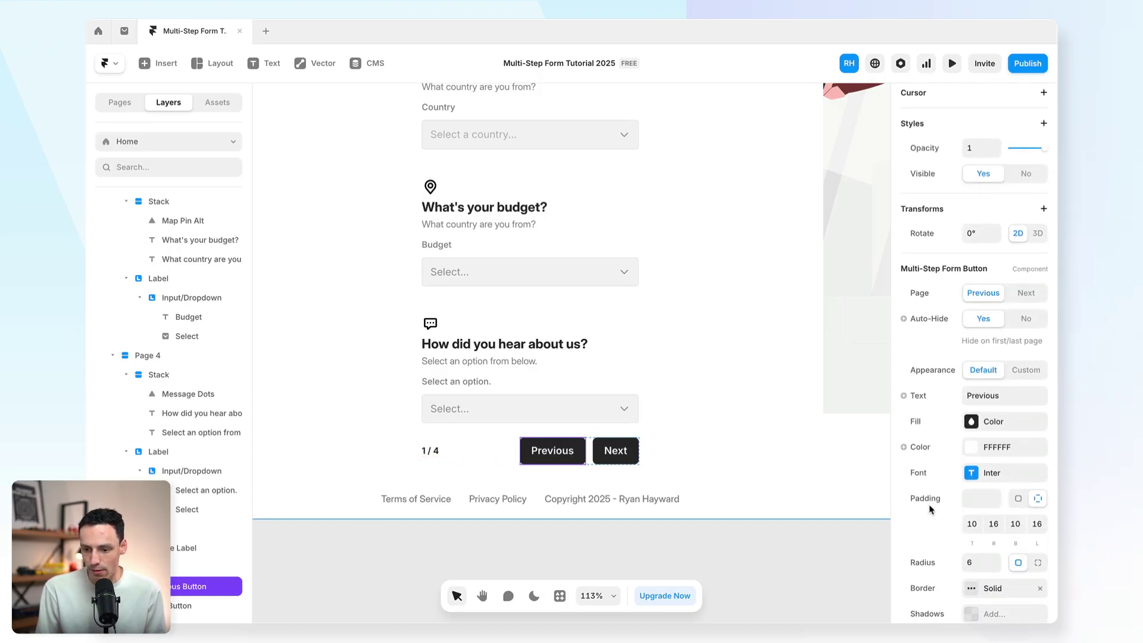
{"action": "left_click", "coordinate": [604, 458]}
{"action": "scroll", "coordinate": [937, 468], "scroll_direction": "down", "scroll_amount": 5}
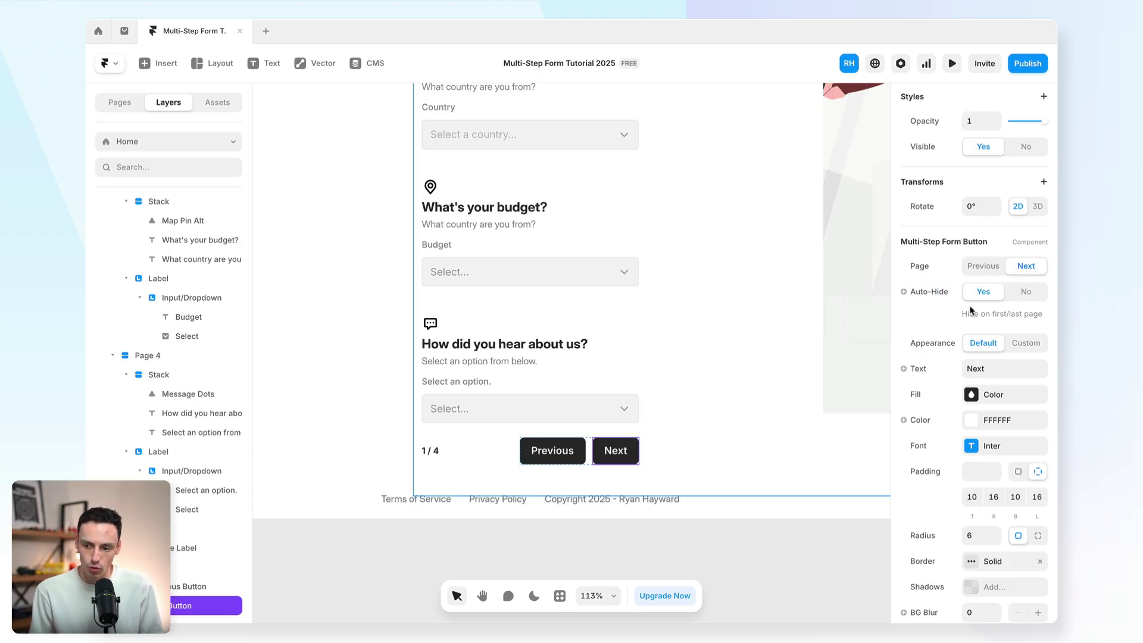
{"action": "scroll", "coordinate": [920, 361], "scroll_direction": "down", "scroll_amount": 2}
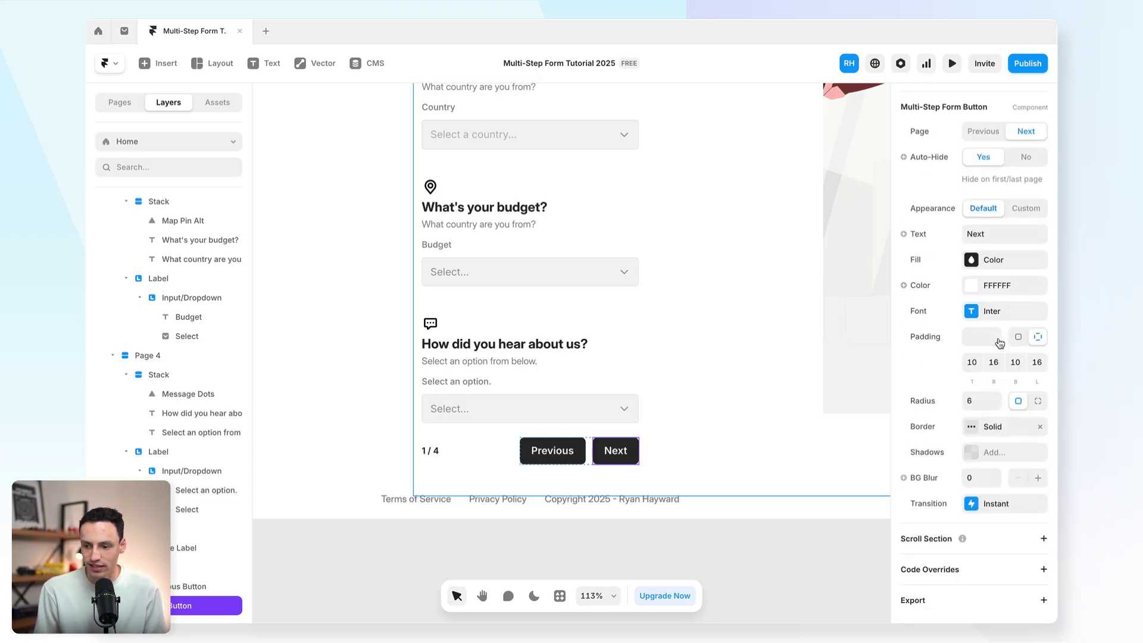
{"action": "key", "text": "shift+Tab"}
{"action": "scroll", "coordinate": [978, 384], "scroll_direction": "up", "scroll_amount": 2}
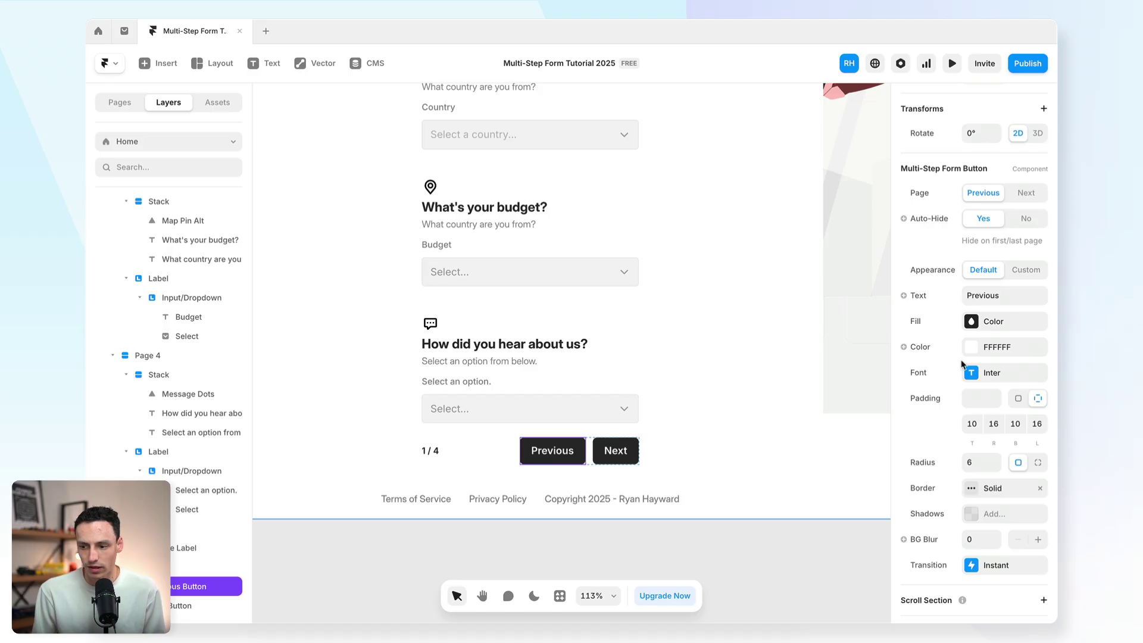
{"action": "key", "text": "super+p"}
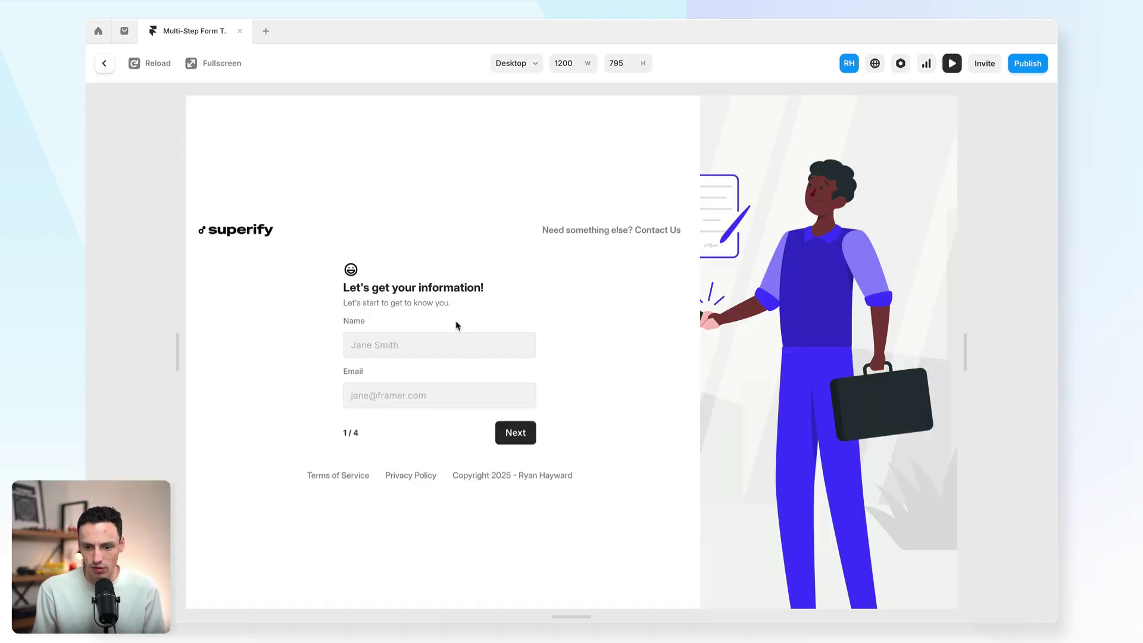
Step: Step through the preview form, choosing Angola as country and Option A as budget
{"action": "left_click", "coordinate": [516, 433]}
{"action": "left_click", "coordinate": [508, 367]}
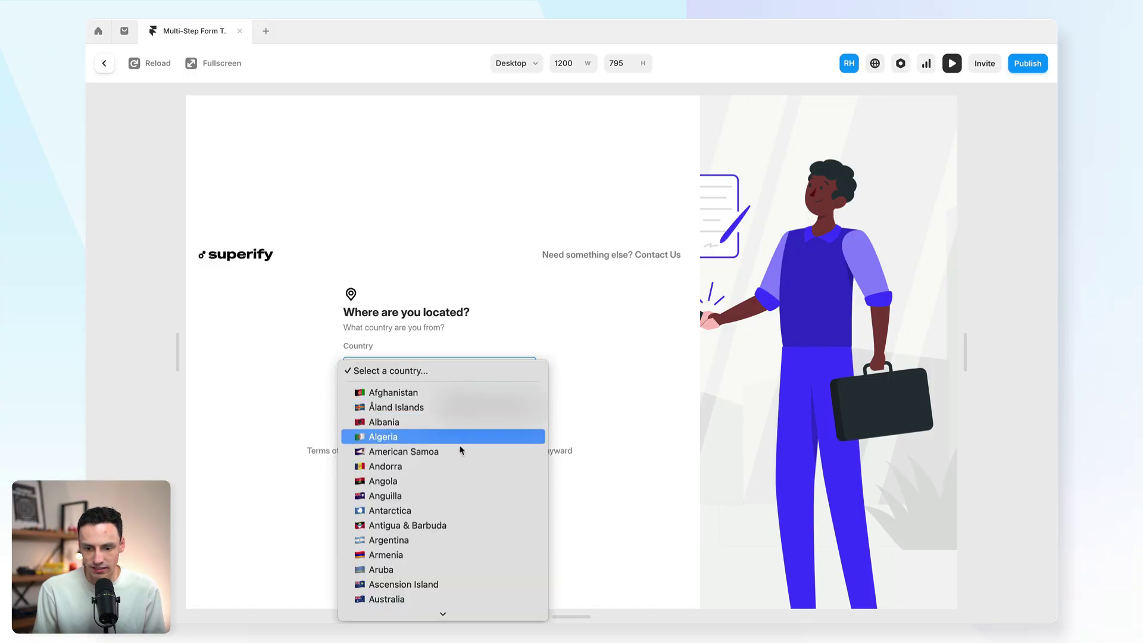
{"action": "left_click", "coordinate": [440, 487]}
{"action": "left_click", "coordinate": [513, 406]}
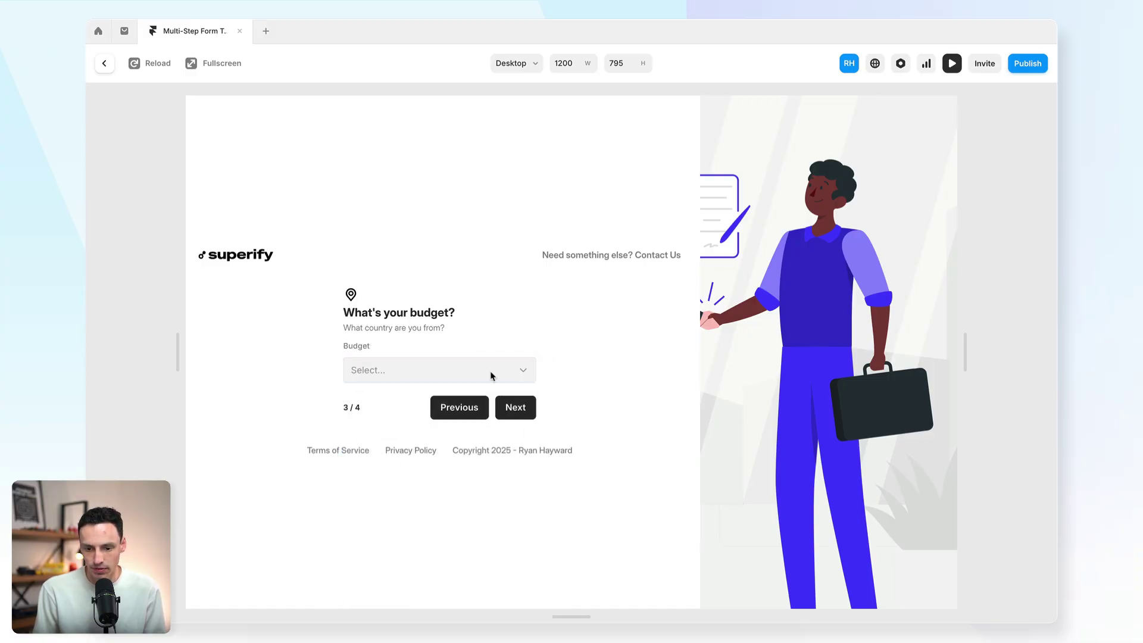
{"action": "left_click", "coordinate": [493, 373]}
{"action": "left_click", "coordinate": [460, 392]}
{"action": "left_click", "coordinate": [531, 412]}
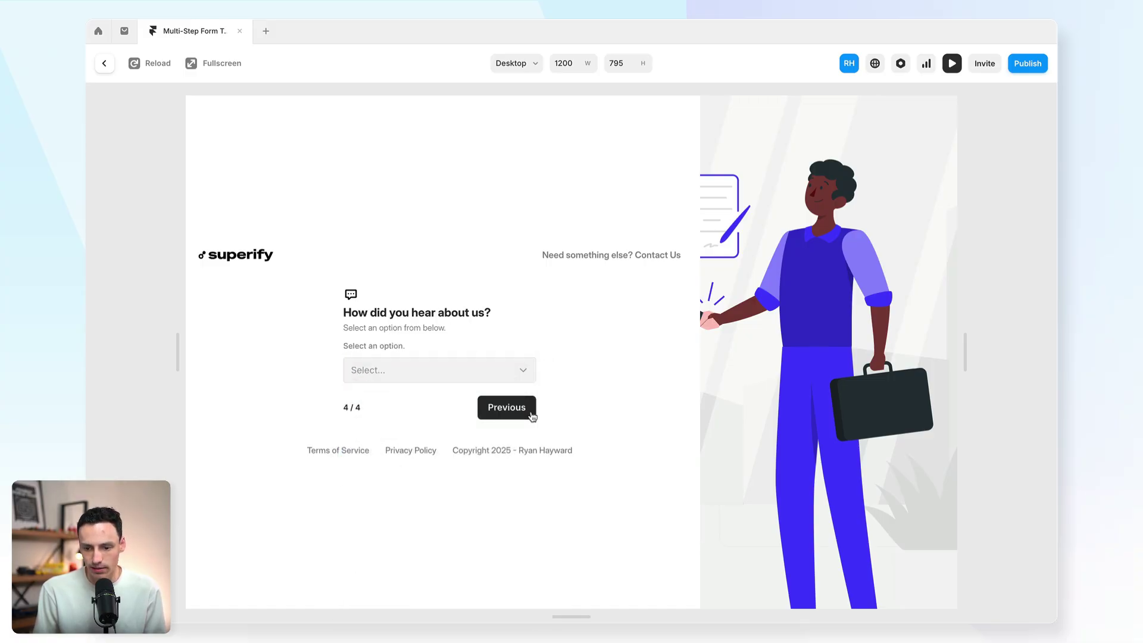
Step: Pick a referral option, go back two steps, and exit the preview
{"action": "left_click", "coordinate": [502, 380]}
{"action": "left_click", "coordinate": [470, 399]}
{"action": "left_click", "coordinate": [523, 409]}
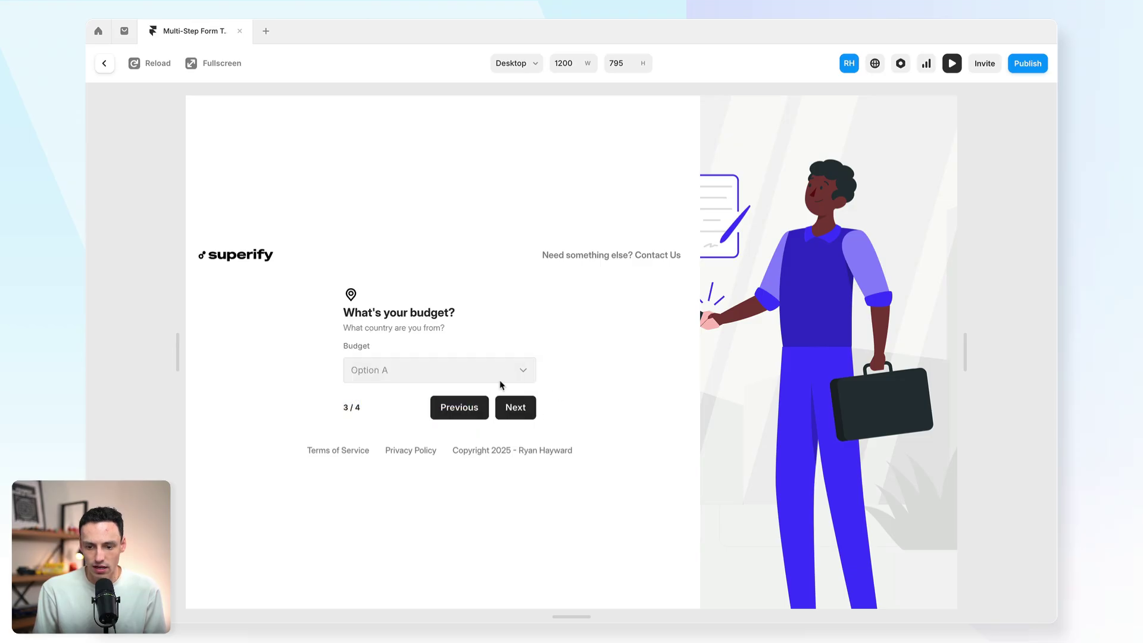
{"action": "left_click", "coordinate": [481, 410]}
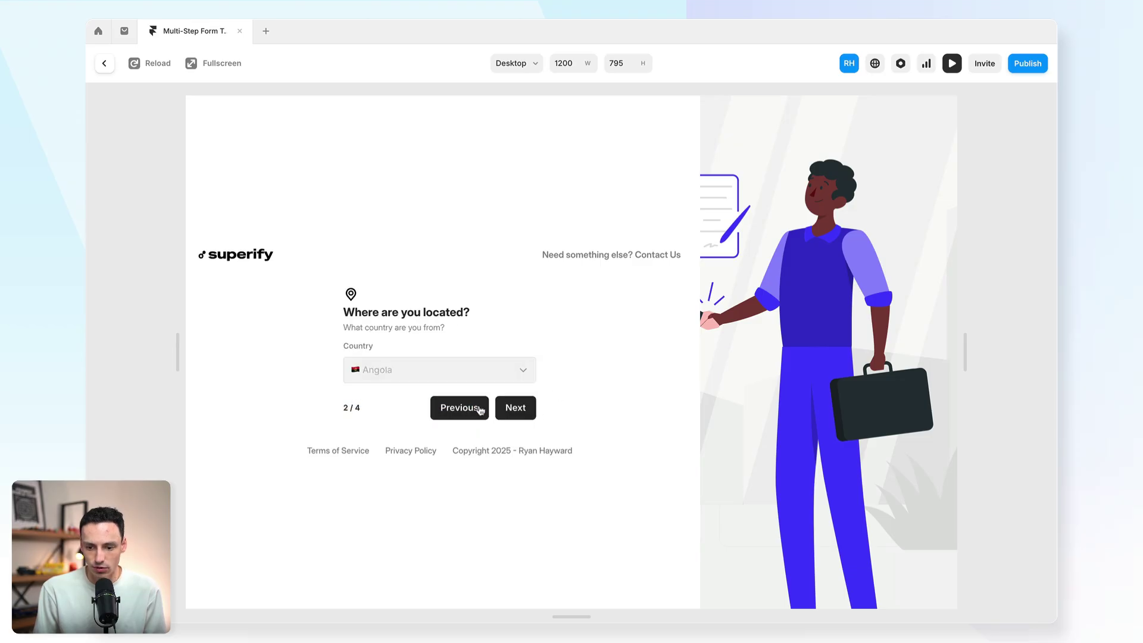
{"action": "left_click", "coordinate": [107, 63]}
Step: Duplicate the Page 4 block with Ctrl+D and name the copy Page 5
{"action": "left_click", "coordinate": [381, 383]}
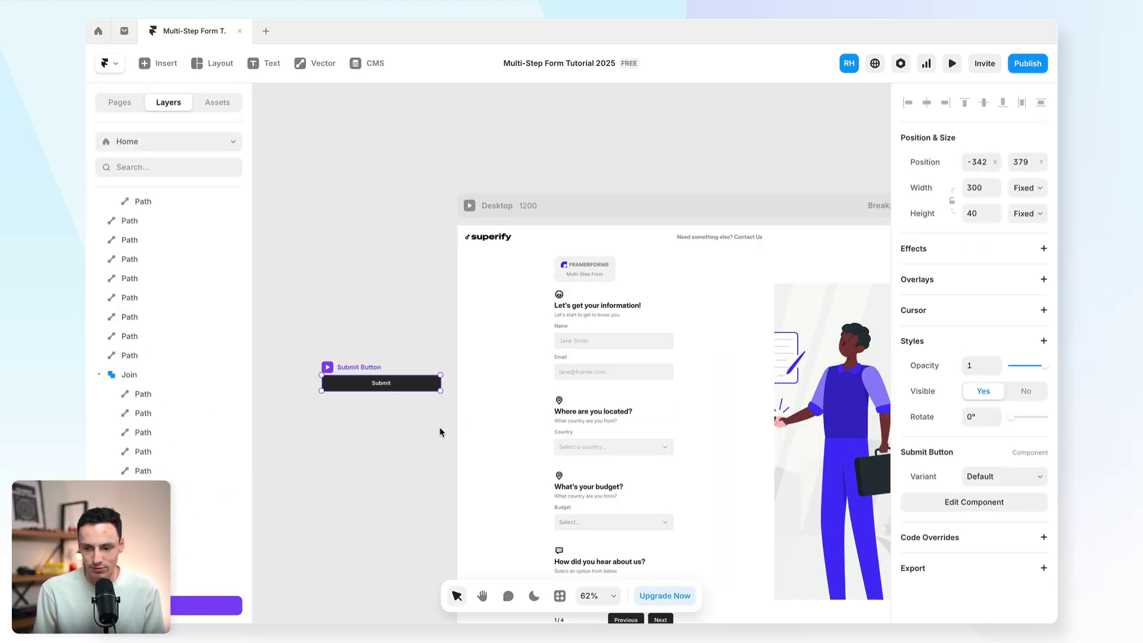
{"action": "scroll", "coordinate": [643, 417], "scroll_direction": "down", "scroll_amount": 3}
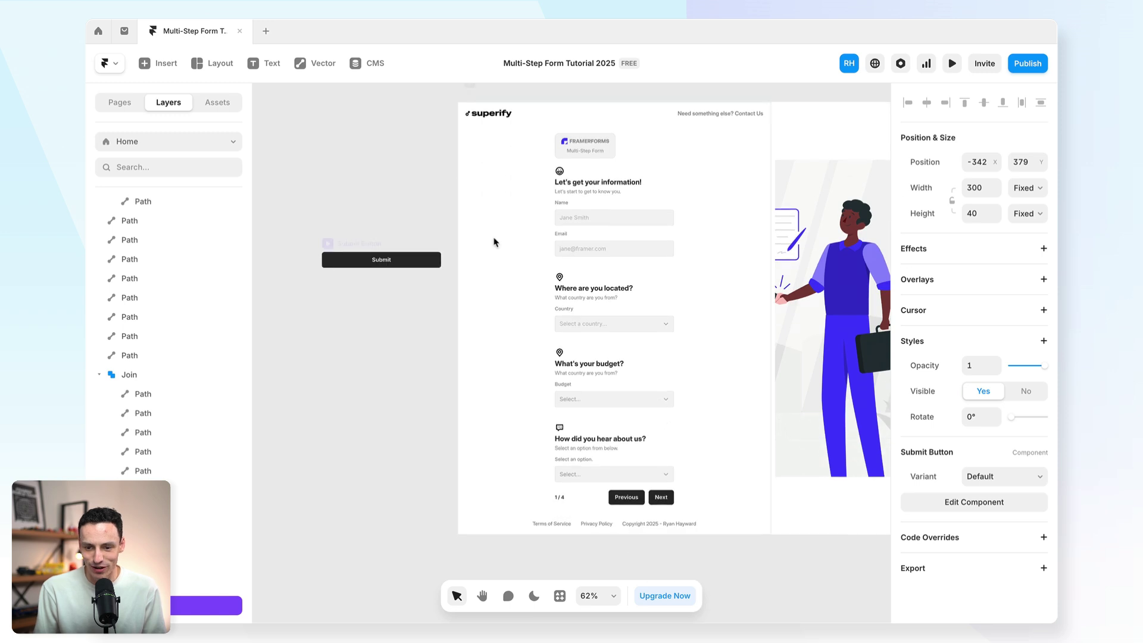
{"action": "left_click", "coordinate": [628, 460]}
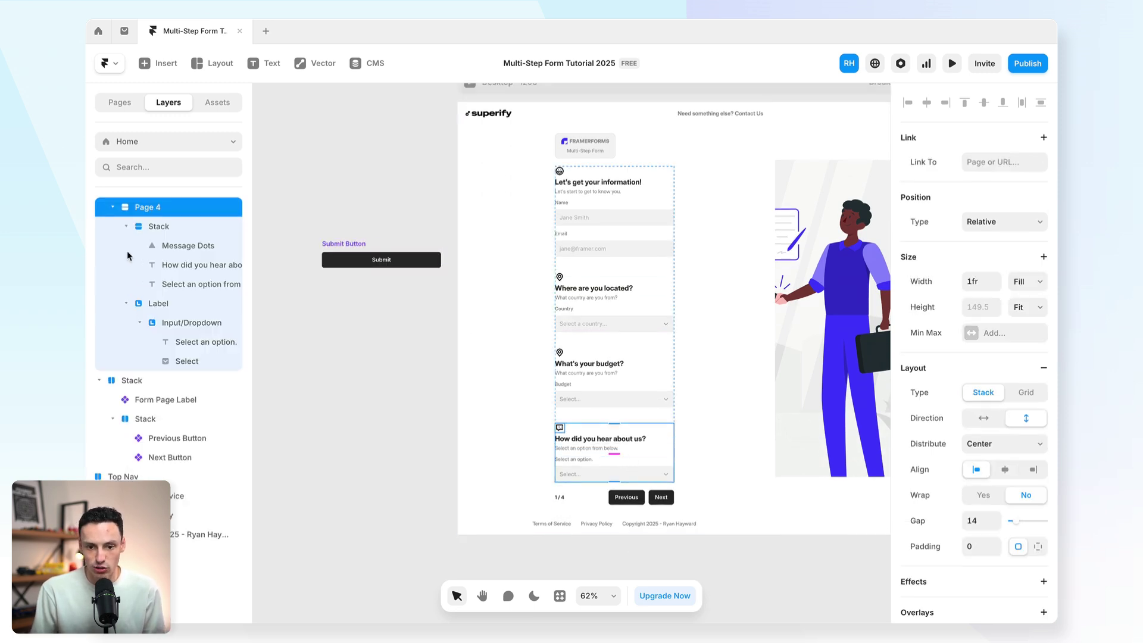
{"action": "scroll", "coordinate": [128, 256], "scroll_direction": "up", "scroll_amount": 1}
{"action": "left_click", "coordinate": [112, 268]}
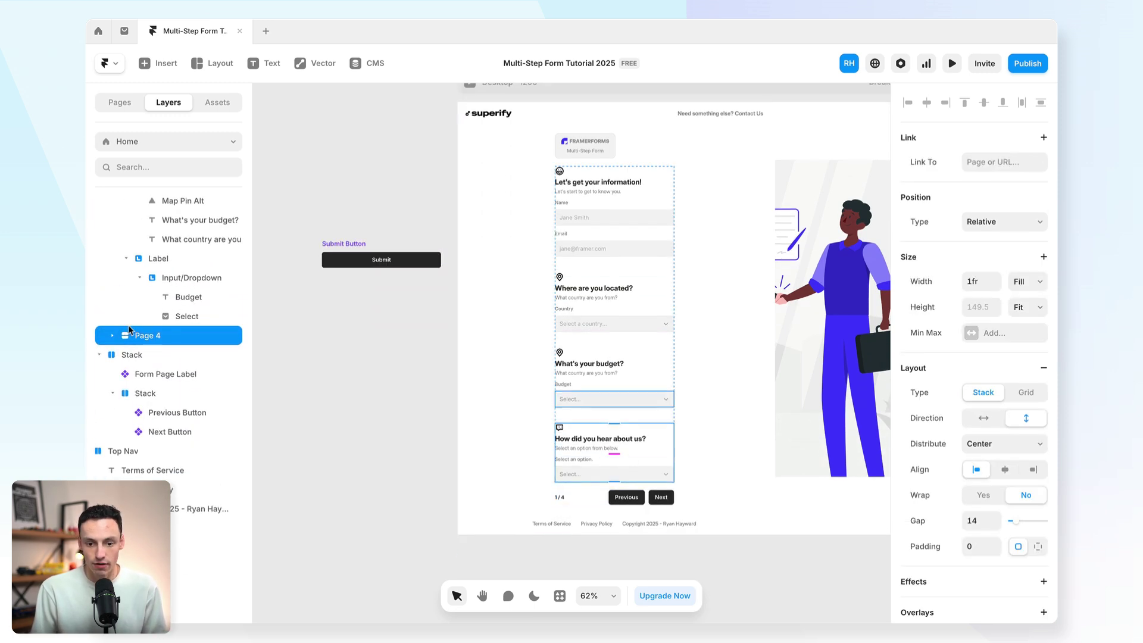
{"action": "key", "text": "ctrl+d"}
{"action": "double_click", "coordinate": [159, 353]}
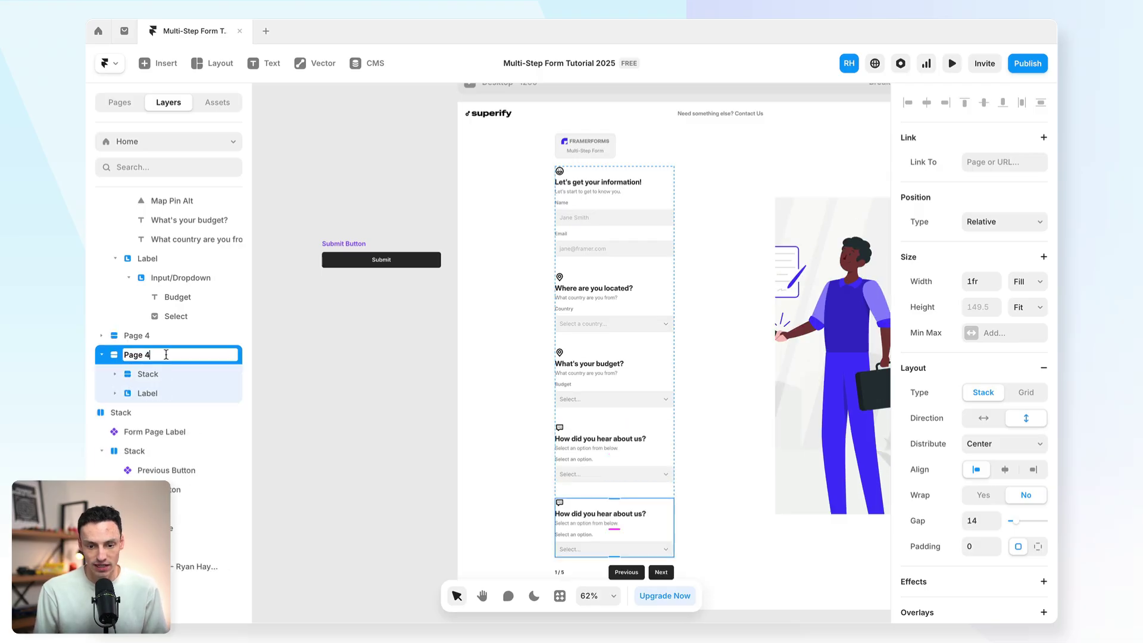
{"action": "type", "text": "5"}
{"action": "key", "text": "Return"}
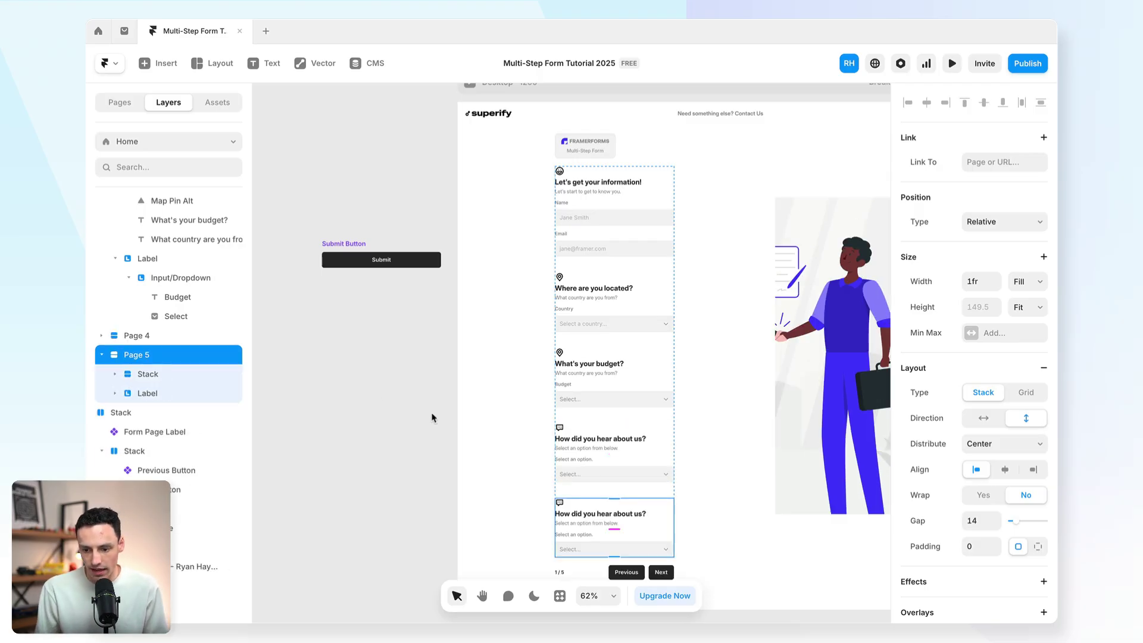
Step: Delete the last block's label and dropdown and move the Submit button into it
{"action": "left_click", "coordinate": [606, 543]}
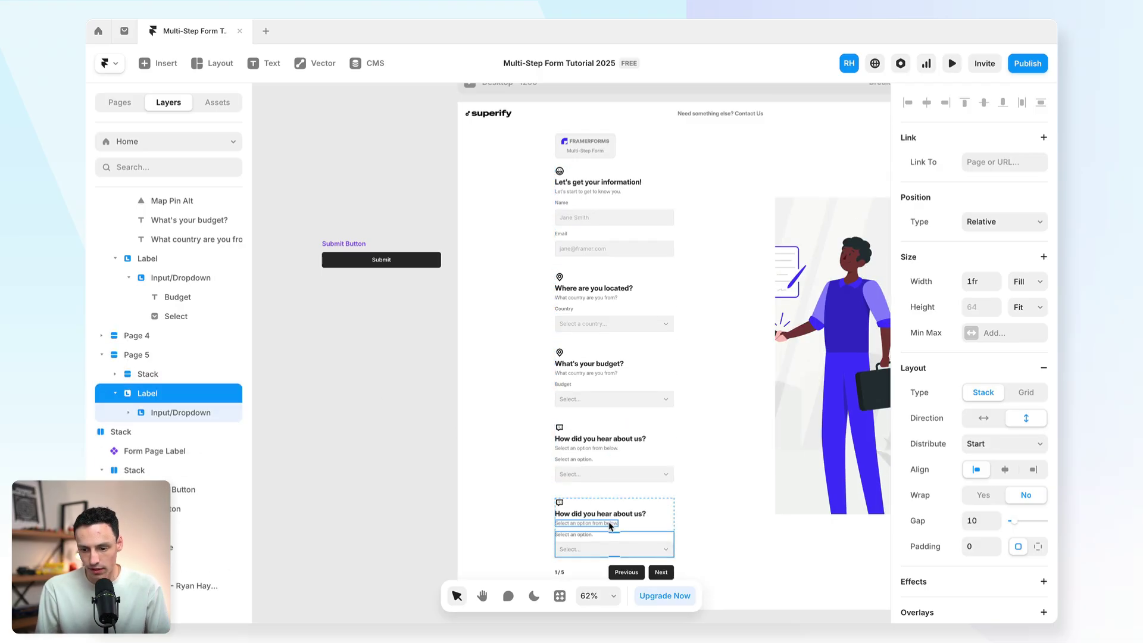
{"action": "key", "text": "Delete"}
{"action": "left_click", "coordinate": [349, 245]}
{"action": "left_click_drag", "start_coordinate": [349, 245], "coordinate": [631, 530]}
{"action": "scroll", "coordinate": [632, 530], "scroll_direction": "down", "scroll_amount": 3}
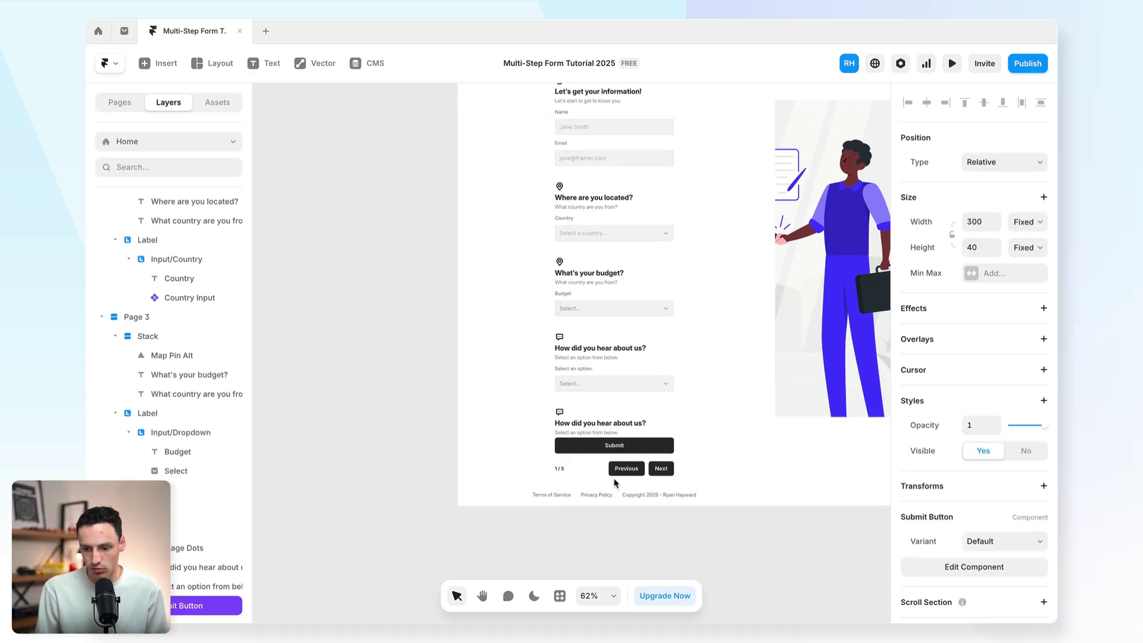
{"action": "scroll", "coordinate": [620, 453], "scroll_direction": "up", "scroll_amount": 2}
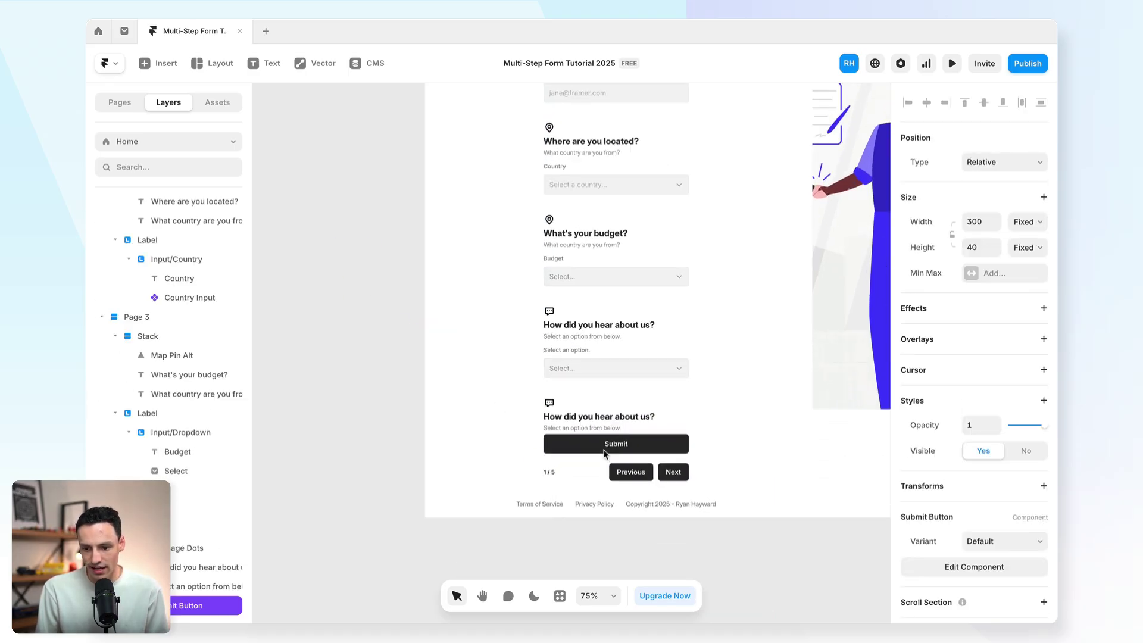
Step: Change the last step's heading to 'Ready to go?' and its icon to Mobile Phone
{"action": "double_click", "coordinate": [589, 418]}
{"action": "type", "text": "Ready"}
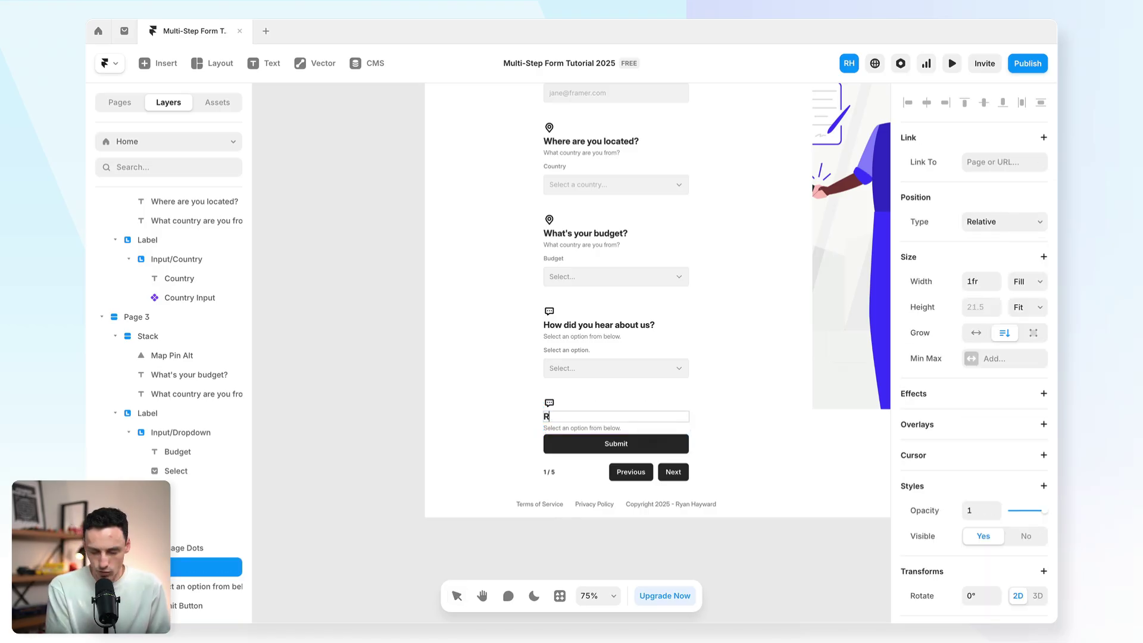
{"action": "type", "text": " to go?"}
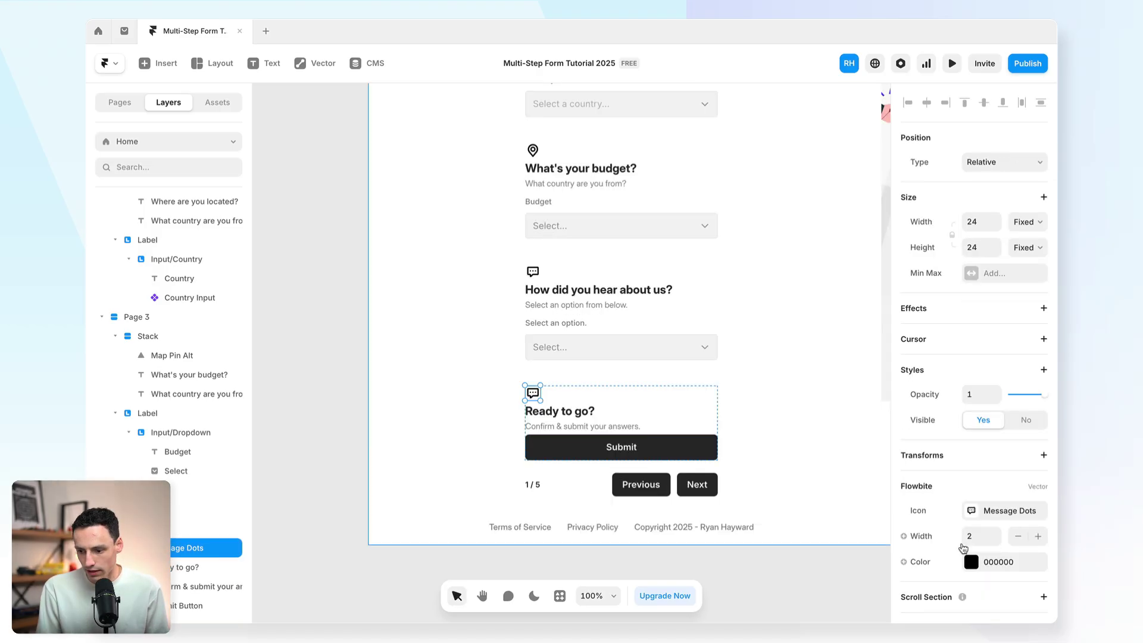
{"action": "left_click", "coordinate": [973, 511]}
{"action": "left_click", "coordinate": [856, 497]}
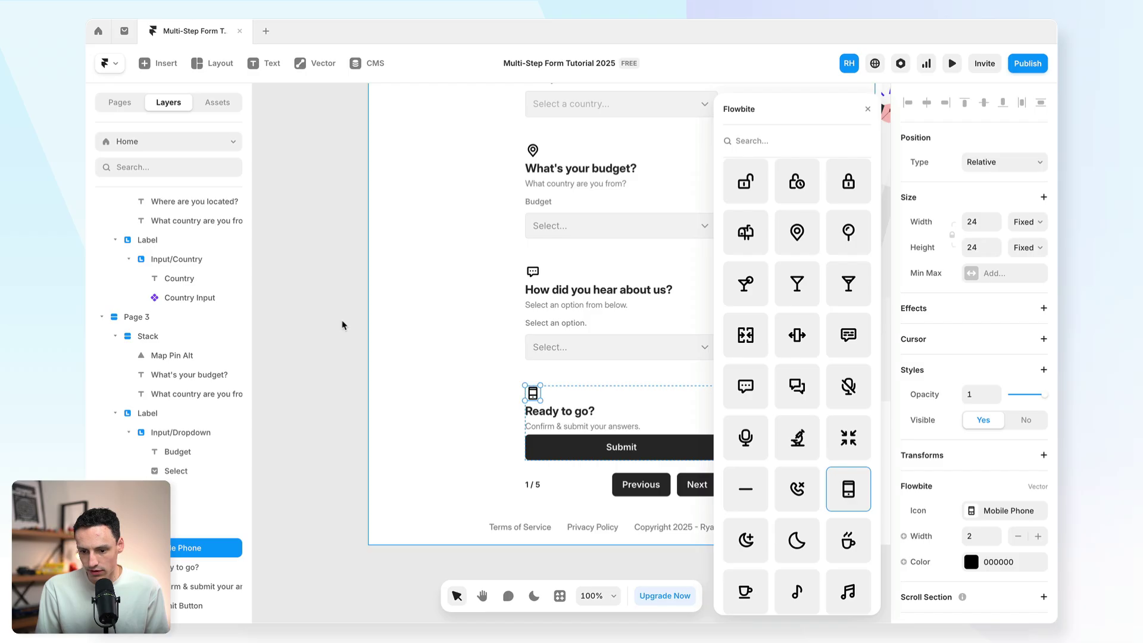
{"action": "left_click", "coordinate": [306, 316]}
Step: Reorder the Submit Button layer so it sits below the final step's text
{"action": "left_click", "coordinate": [661, 436]}
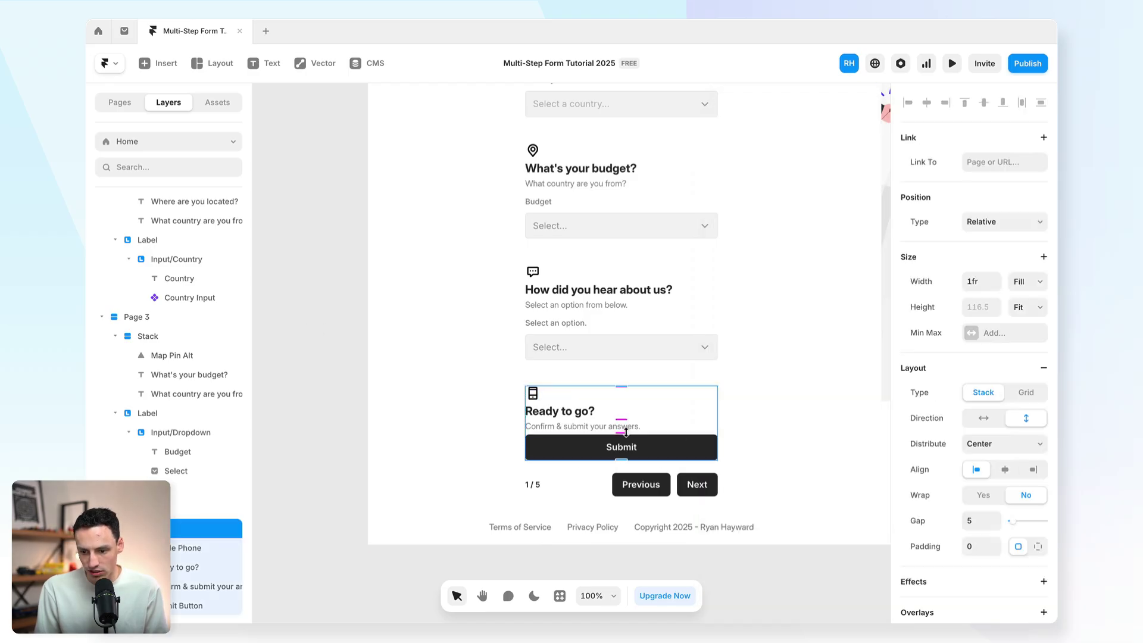
{"action": "scroll", "coordinate": [178, 506], "scroll_direction": "down", "scroll_amount": 2}
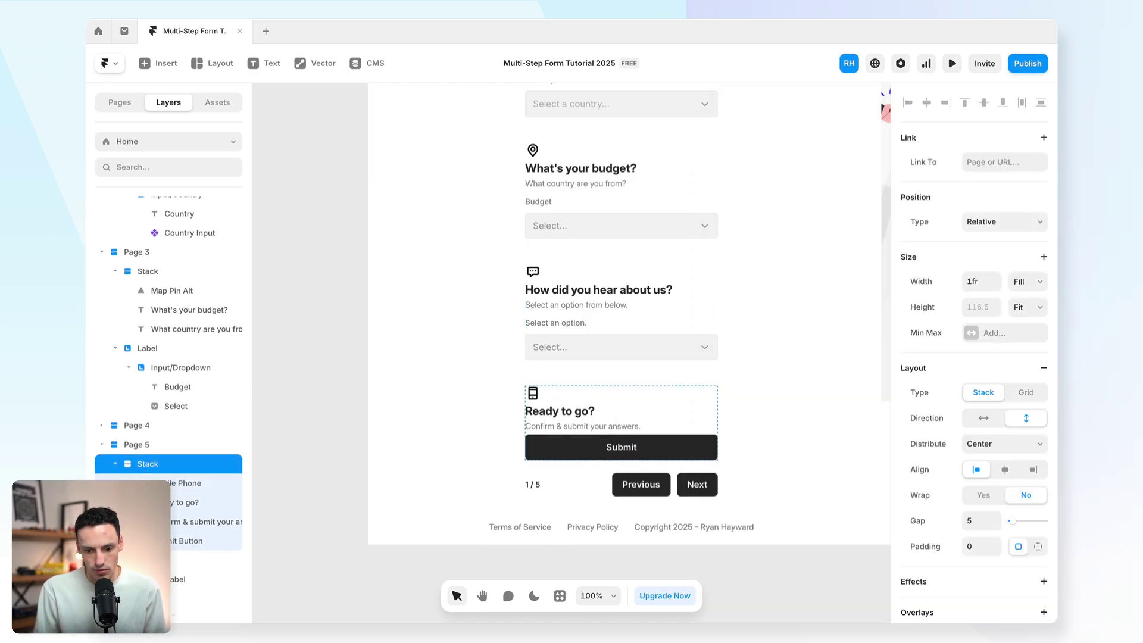
{"action": "left_click", "coordinate": [174, 542]}
{"action": "left_click_drag", "start_coordinate": [174, 543], "coordinate": [156, 491]}
{"action": "left_click", "coordinate": [952, 64]}
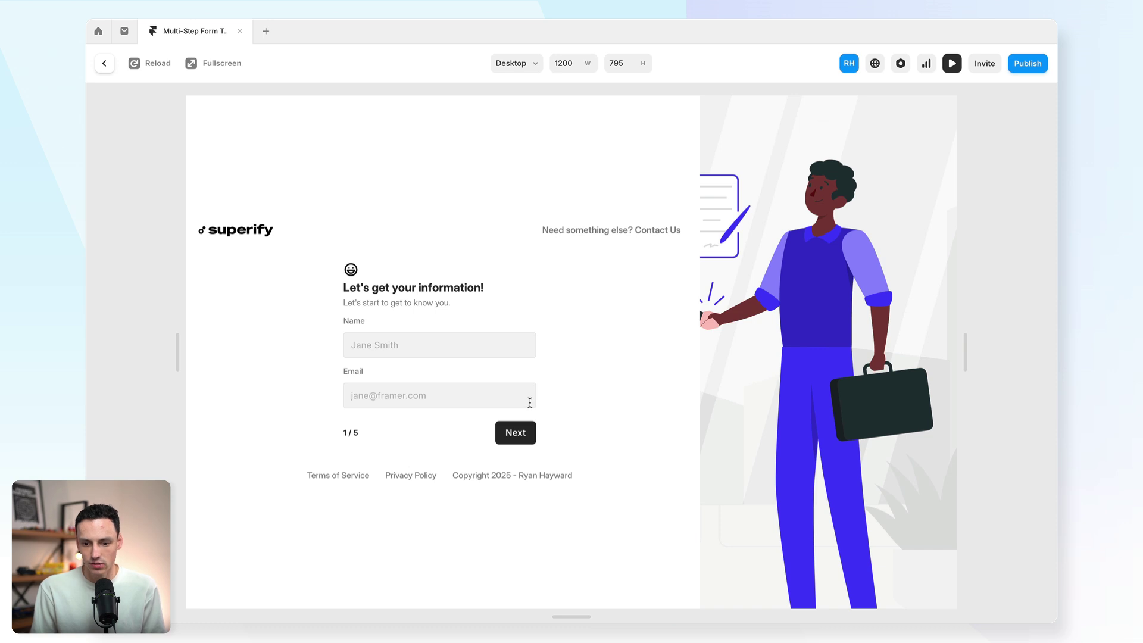
{"action": "left_click", "coordinate": [514, 431]}
{"action": "left_click", "coordinate": [448, 370]}
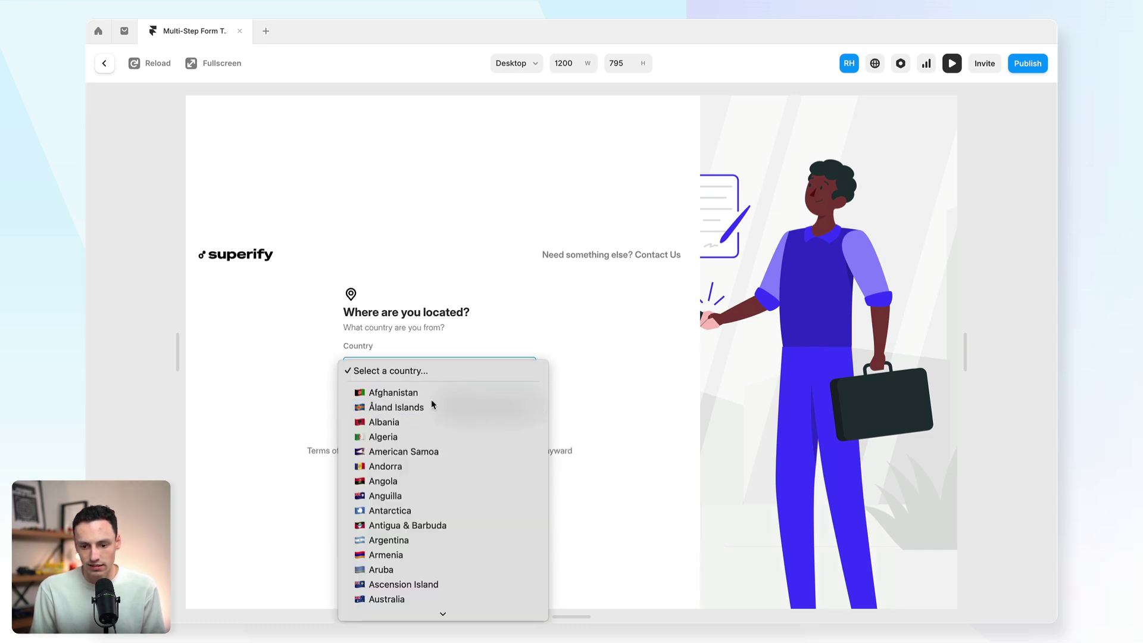
{"action": "left_click", "coordinate": [434, 402]}
{"action": "left_click", "coordinate": [501, 414]}
{"action": "left_click", "coordinate": [447, 370]}
{"action": "left_click", "coordinate": [447, 386]}
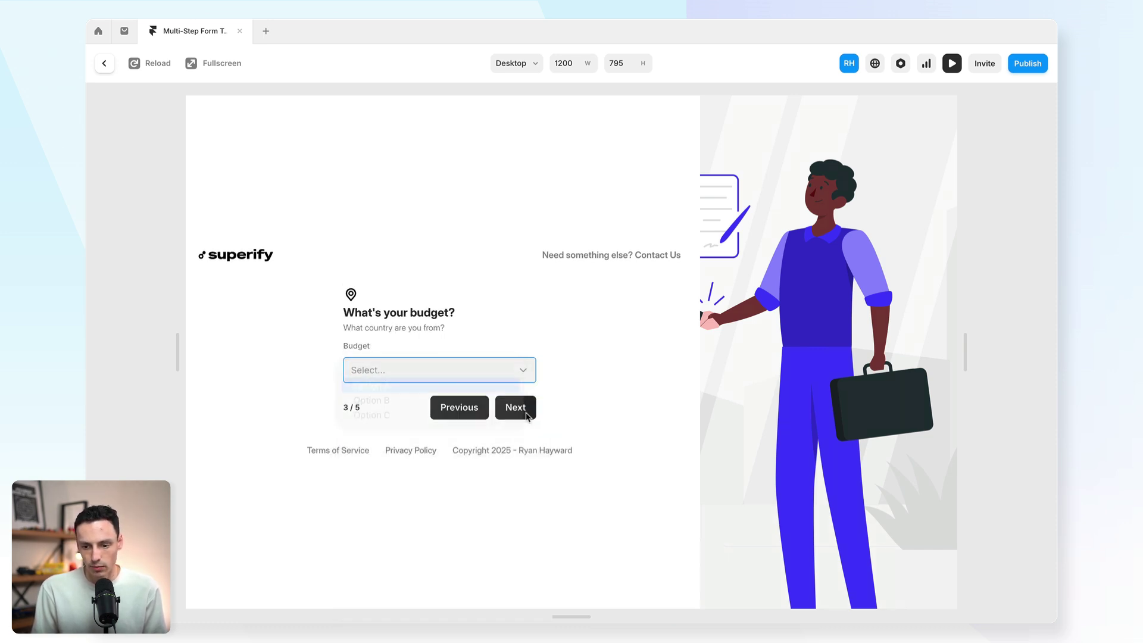
{"action": "left_click", "coordinate": [513, 409]}
{"action": "left_click", "coordinate": [502, 372]}
{"action": "left_click", "coordinate": [485, 399]}
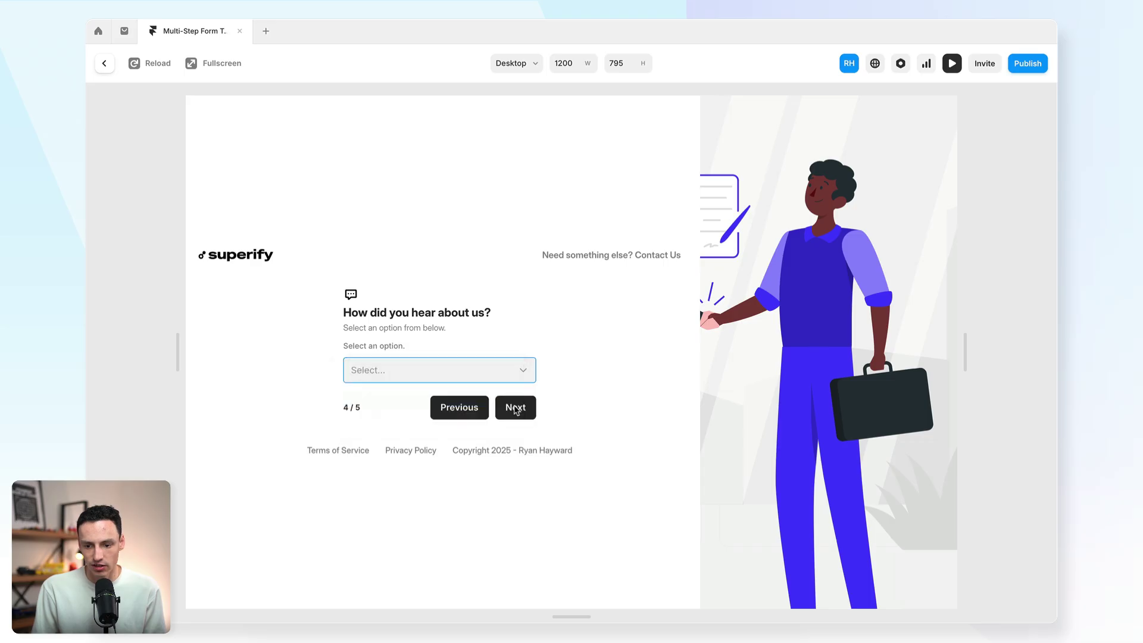
{"action": "left_click", "coordinate": [515, 408]}
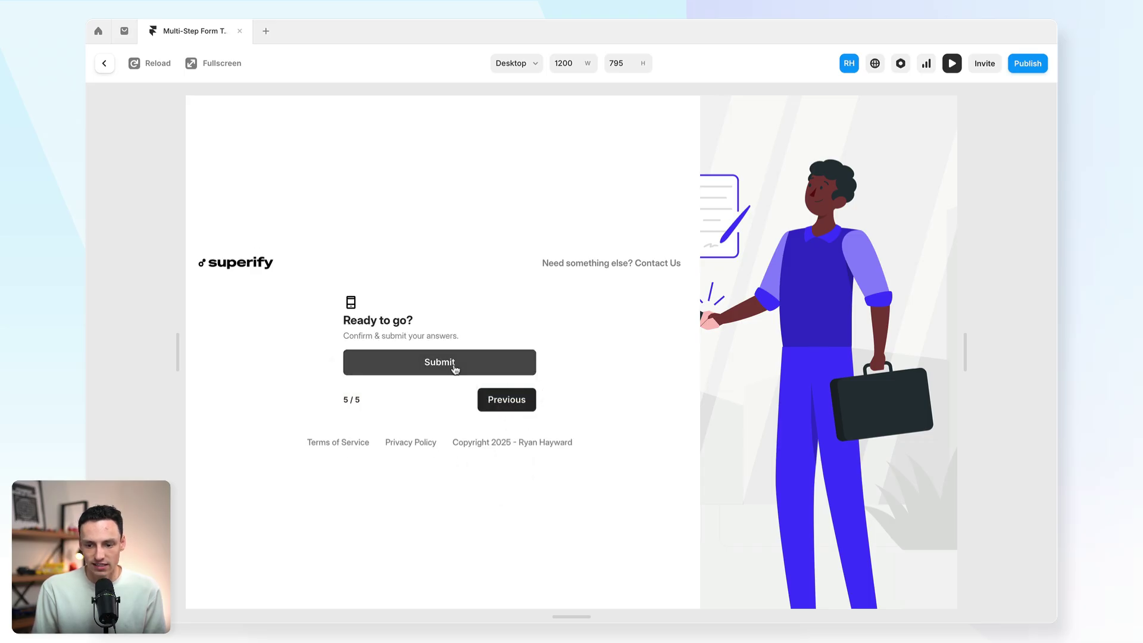
{"action": "key", "text": "Escape"}
{"action": "key", "text": "Escape"}
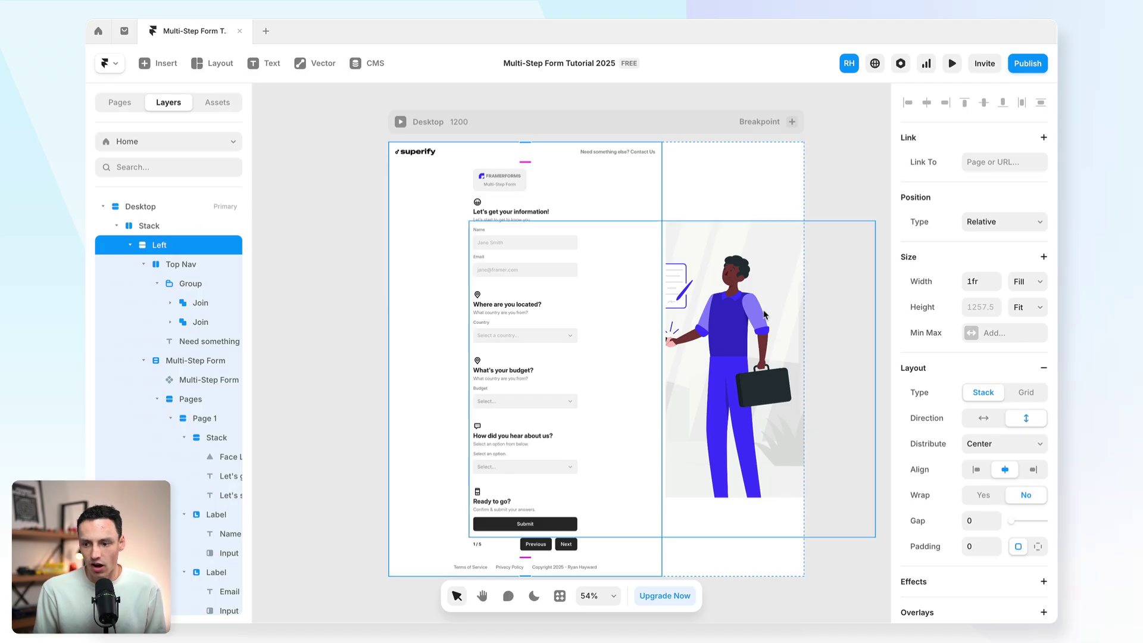
Step: Set the Stack containing the Left column to a height of 100vh
{"action": "left_click", "coordinate": [185, 229]}
{"action": "left_click", "coordinate": [980, 307]}
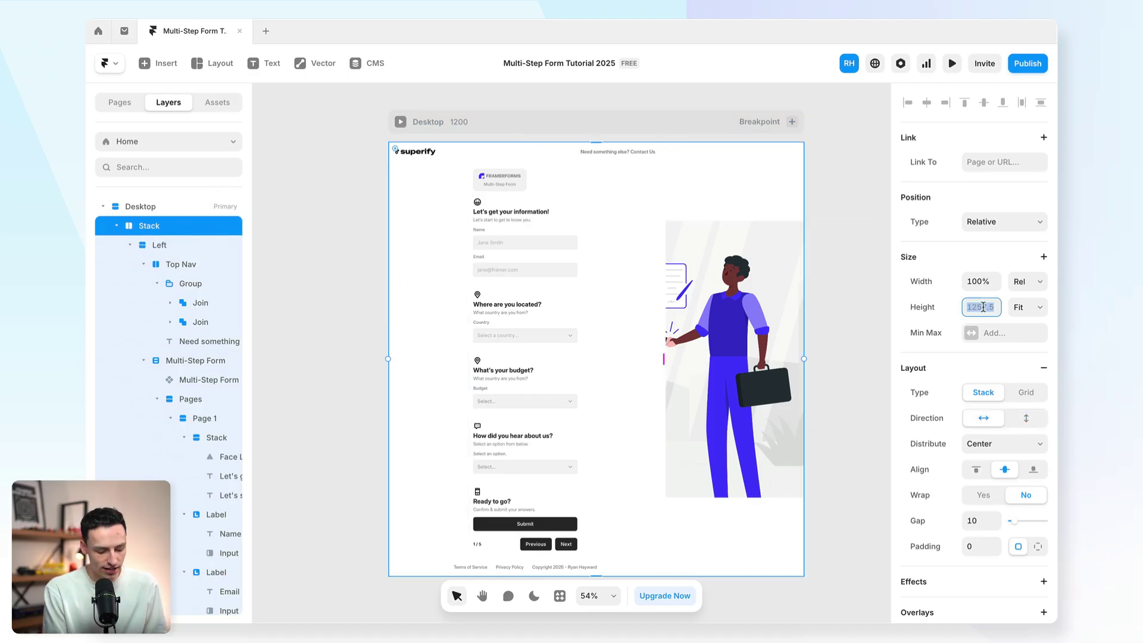
{"action": "type", "text": "100vh"}
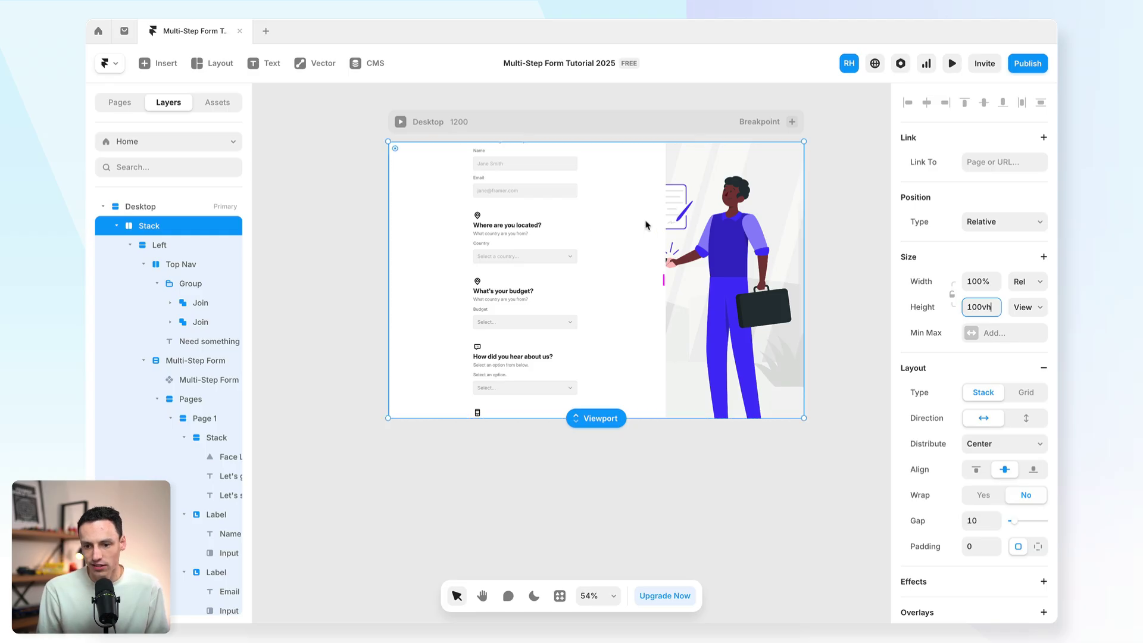
Step: Set the Left column's height to Fill with Space Between distribution, previewing before and after
{"action": "left_click", "coordinate": [535, 206]}
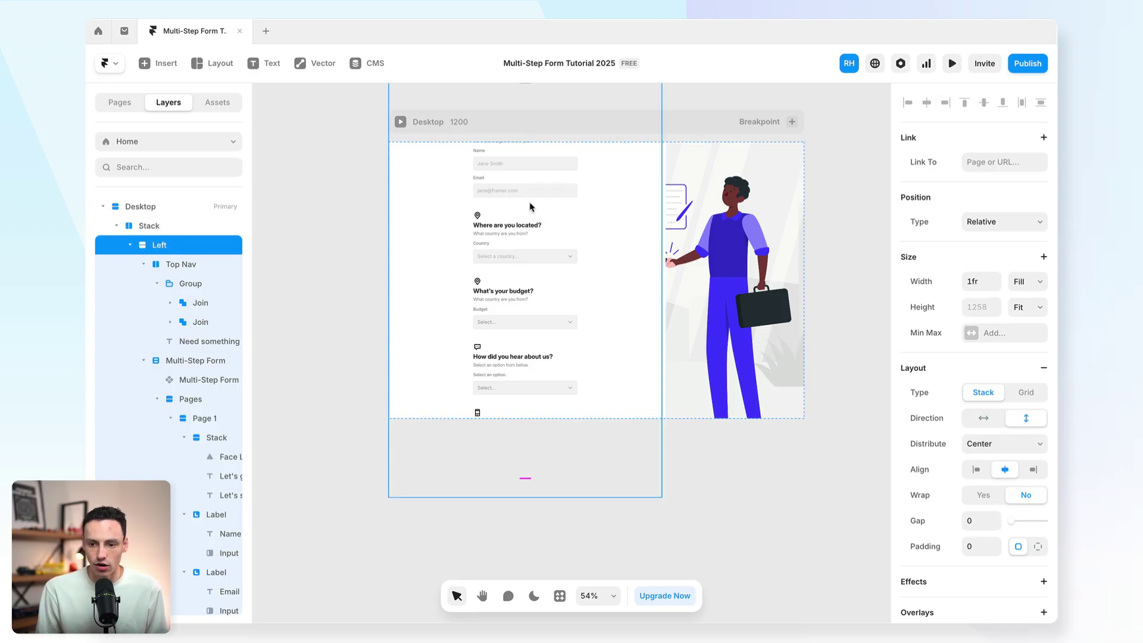
{"action": "left_click", "coordinate": [951, 64]}
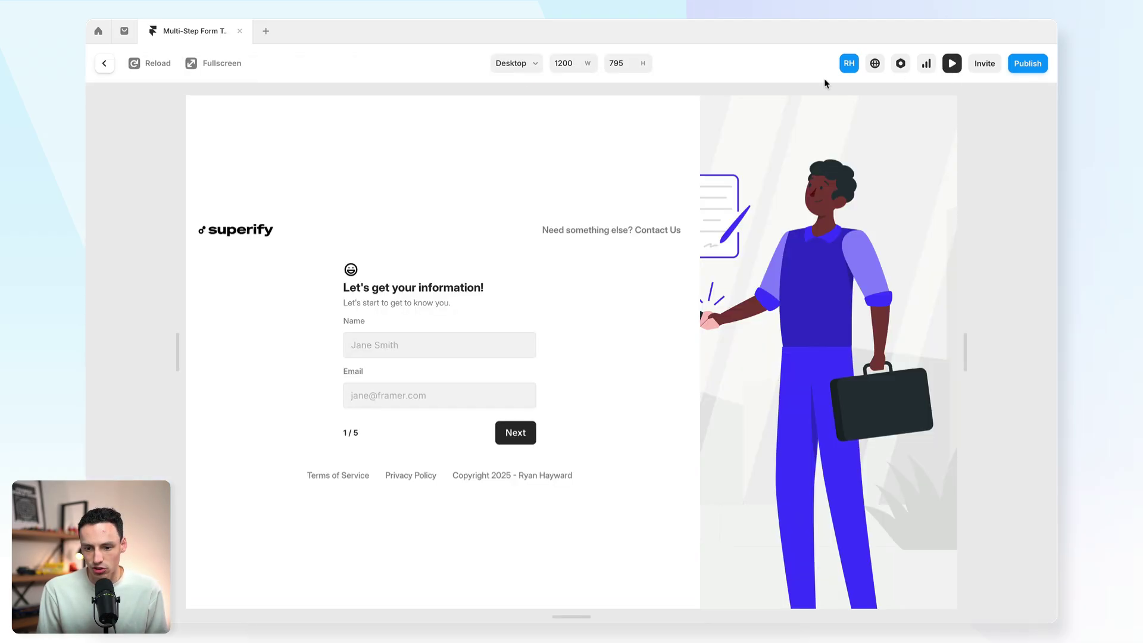
{"action": "left_click", "coordinate": [104, 63]}
{"action": "left_click", "coordinate": [169, 246]}
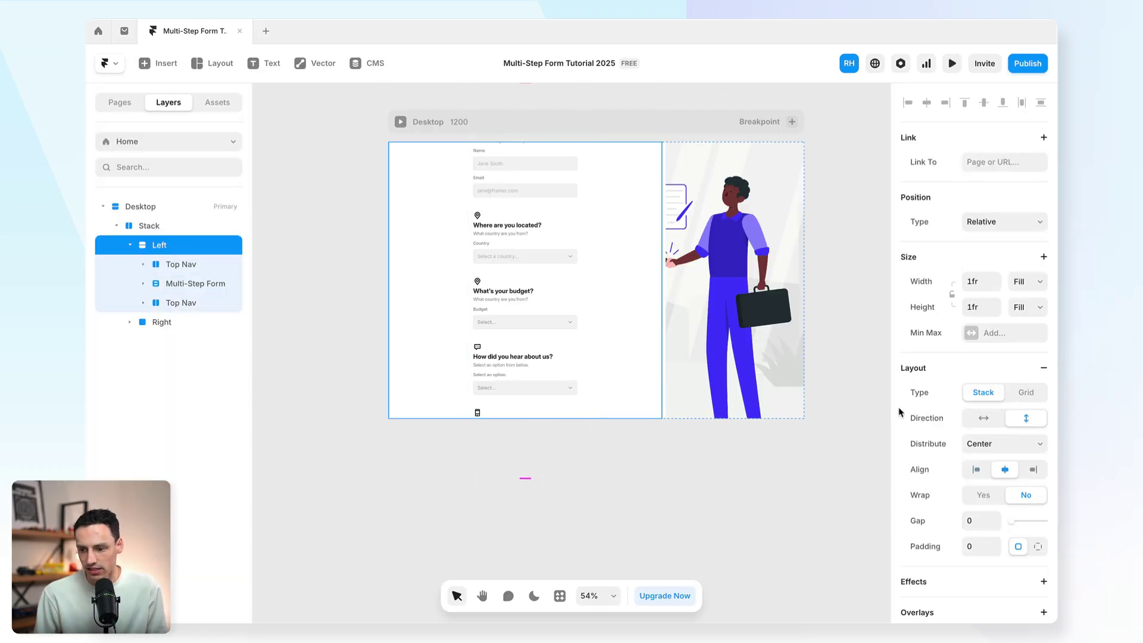
{"action": "left_click", "coordinate": [972, 452]}
{"action": "left_click", "coordinate": [980, 471]}
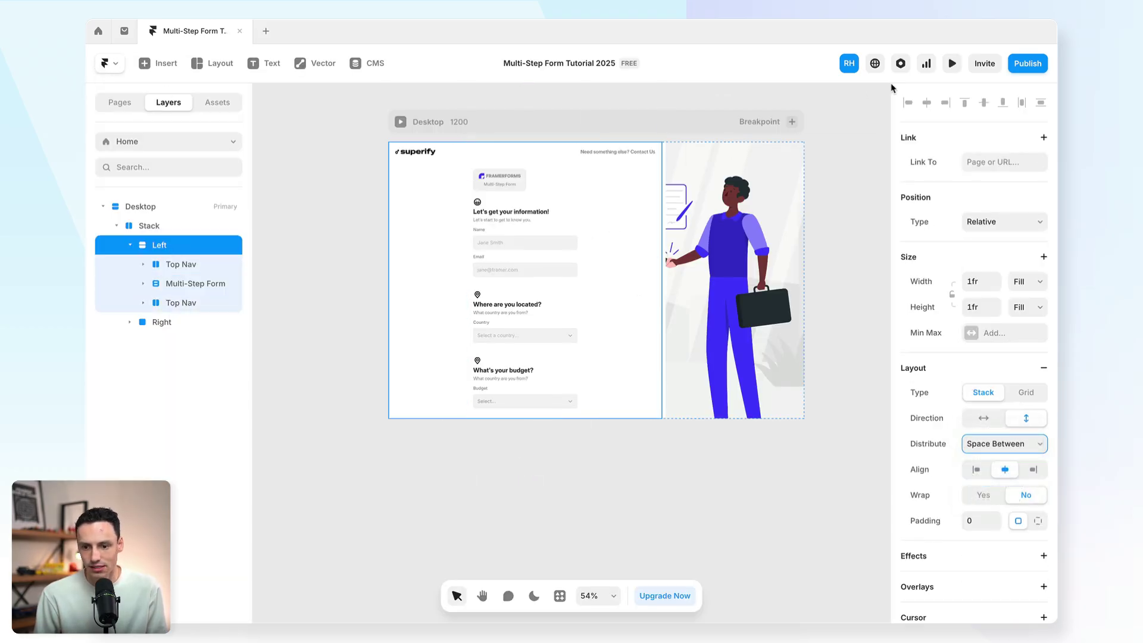
{"action": "left_click", "coordinate": [951, 63]}
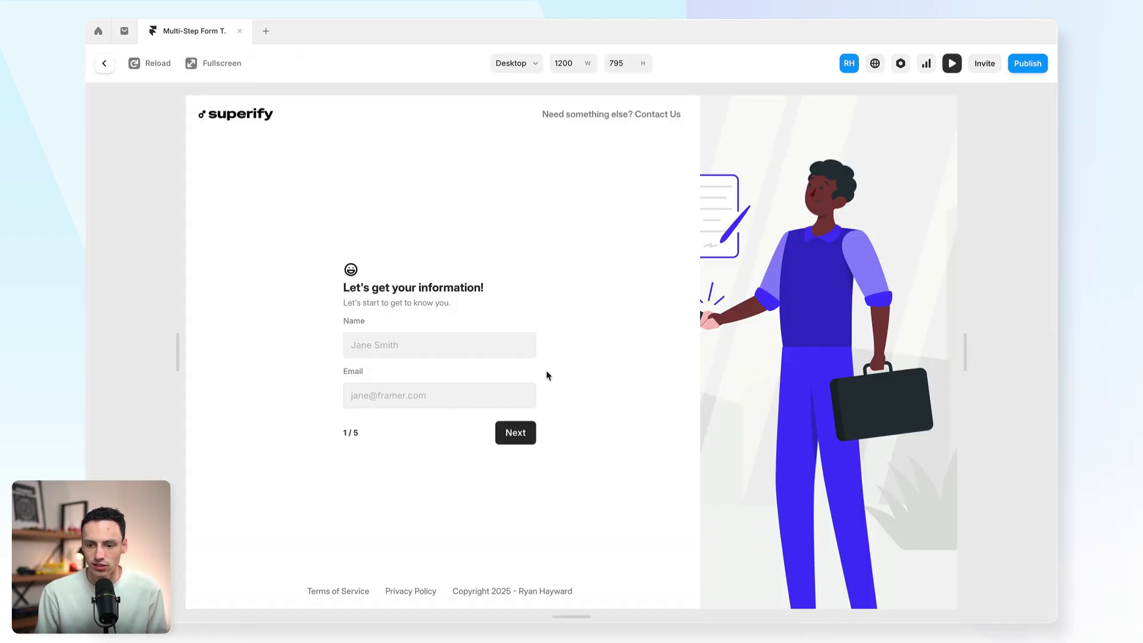
{"action": "left_click", "coordinate": [105, 64]}
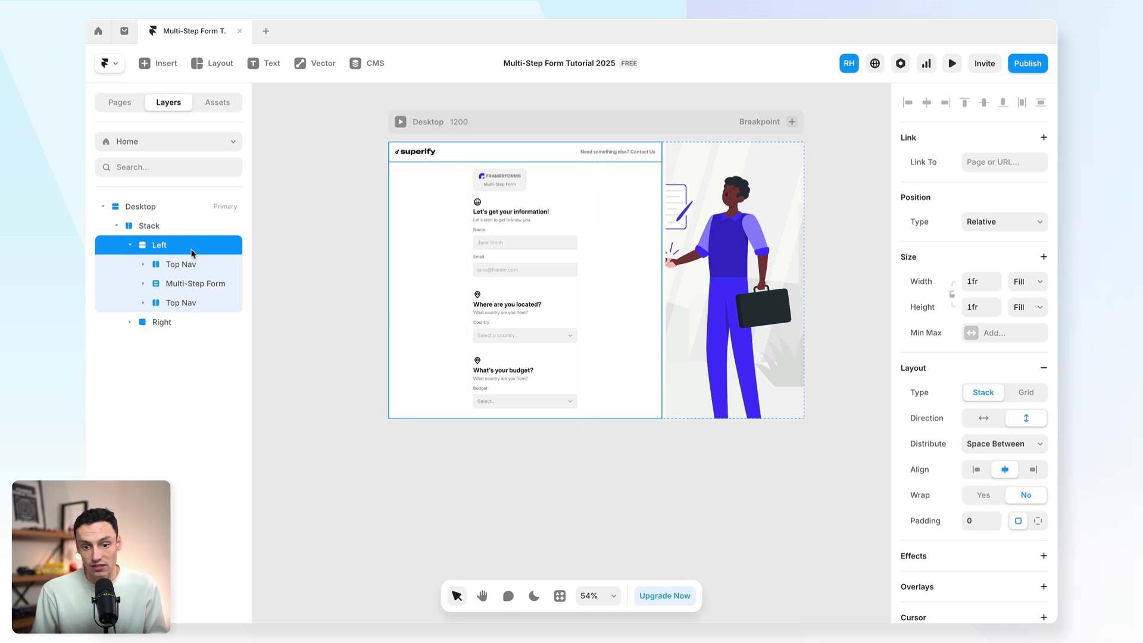
Step: Send the Multi-Step Form's submissions by Email (subject 'New Submission') and add a success redirect
{"action": "left_click", "coordinate": [180, 283]}
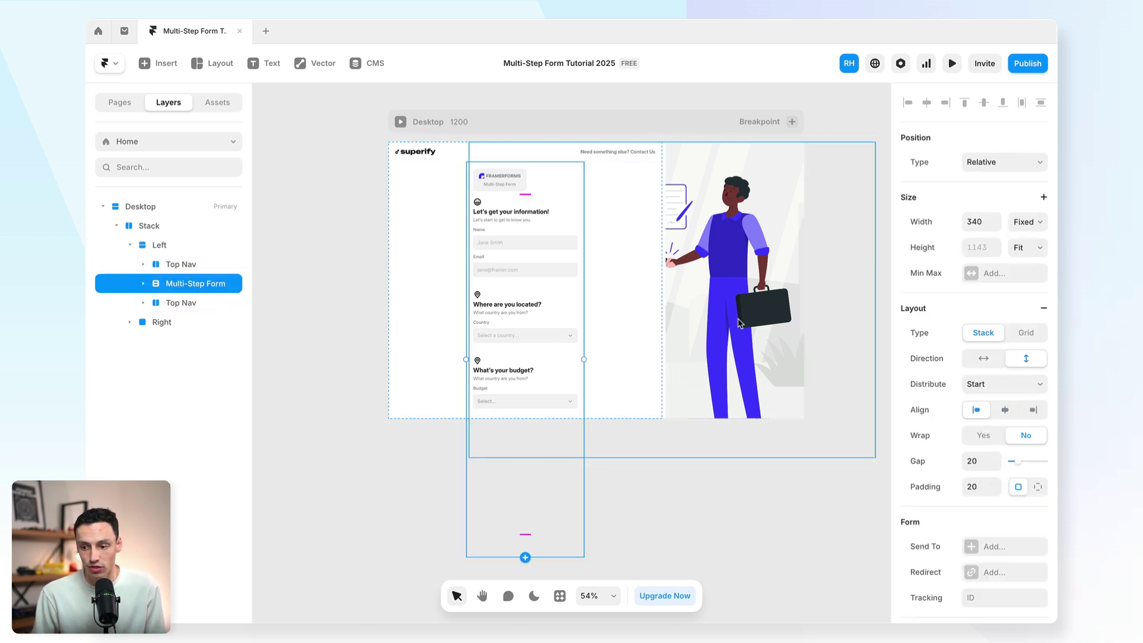
{"action": "scroll", "coordinate": [943, 381], "scroll_direction": "down", "scroll_amount": 4}
{"action": "scroll", "coordinate": [944, 381], "scroll_direction": "down", "scroll_amount": 1}
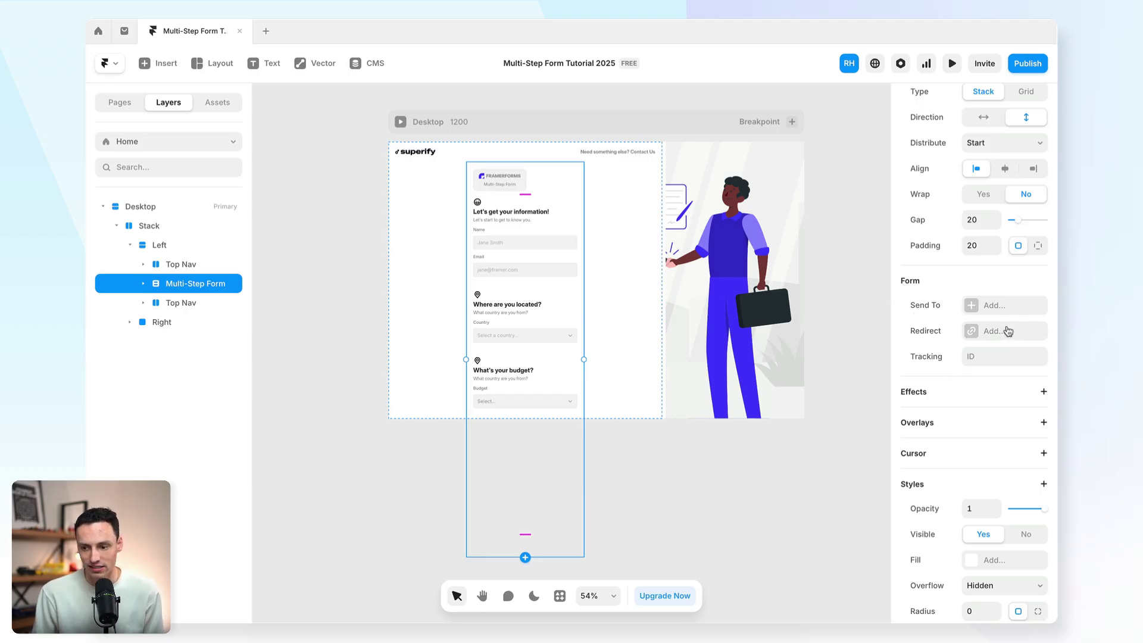
{"action": "left_click", "coordinate": [980, 309]}
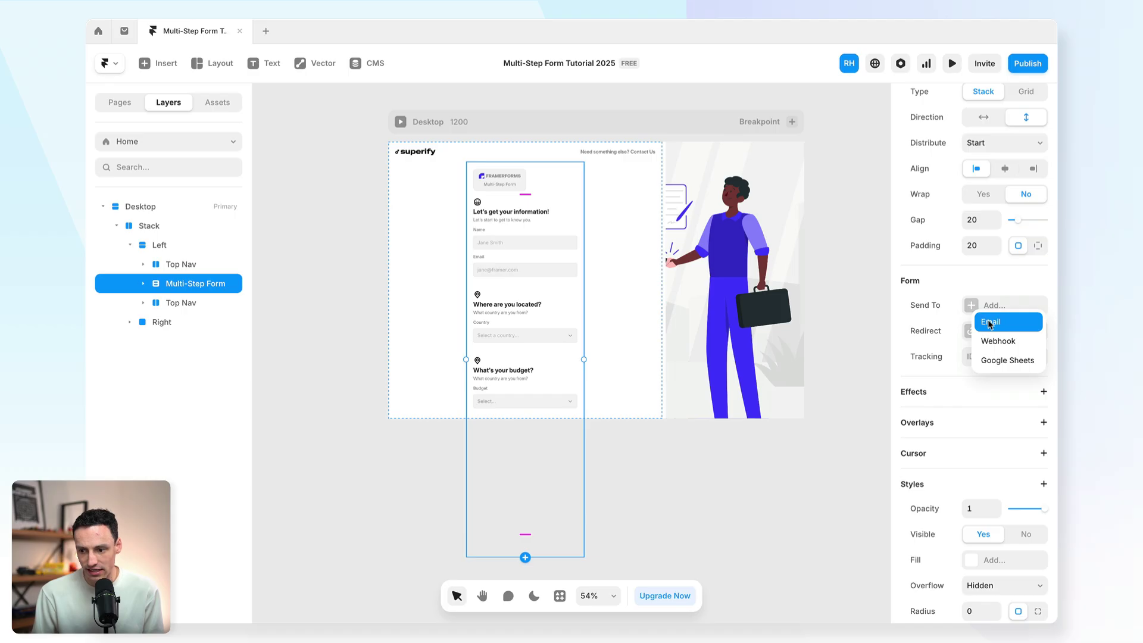
{"action": "left_click", "coordinate": [1016, 330]}
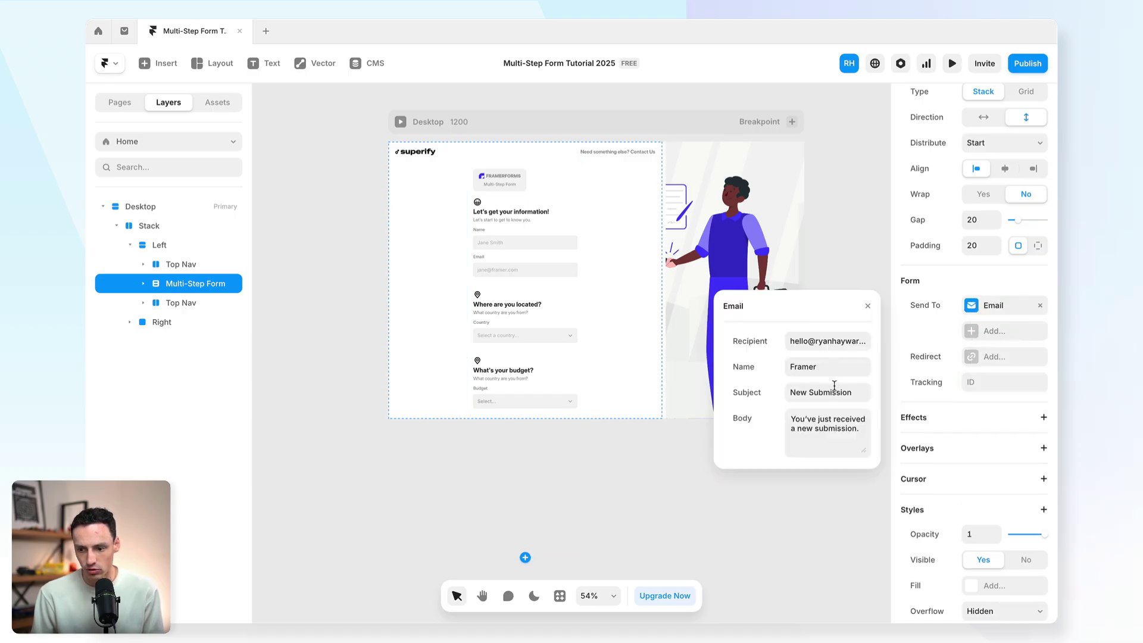
{"action": "left_click", "coordinate": [984, 356]}
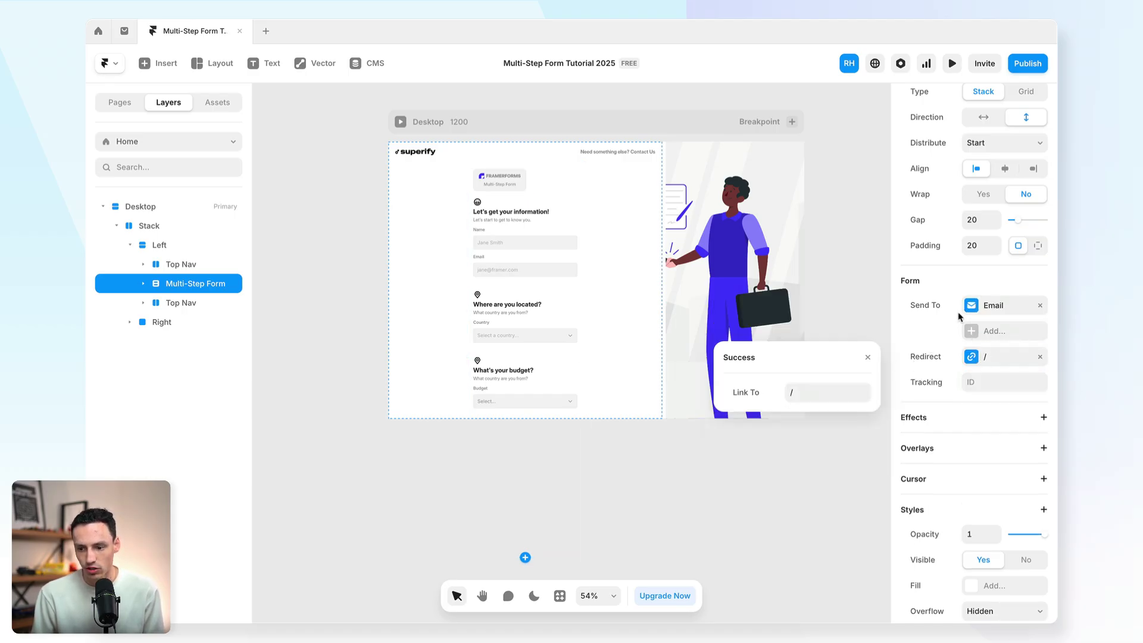
{"action": "left_click", "coordinate": [837, 393]}
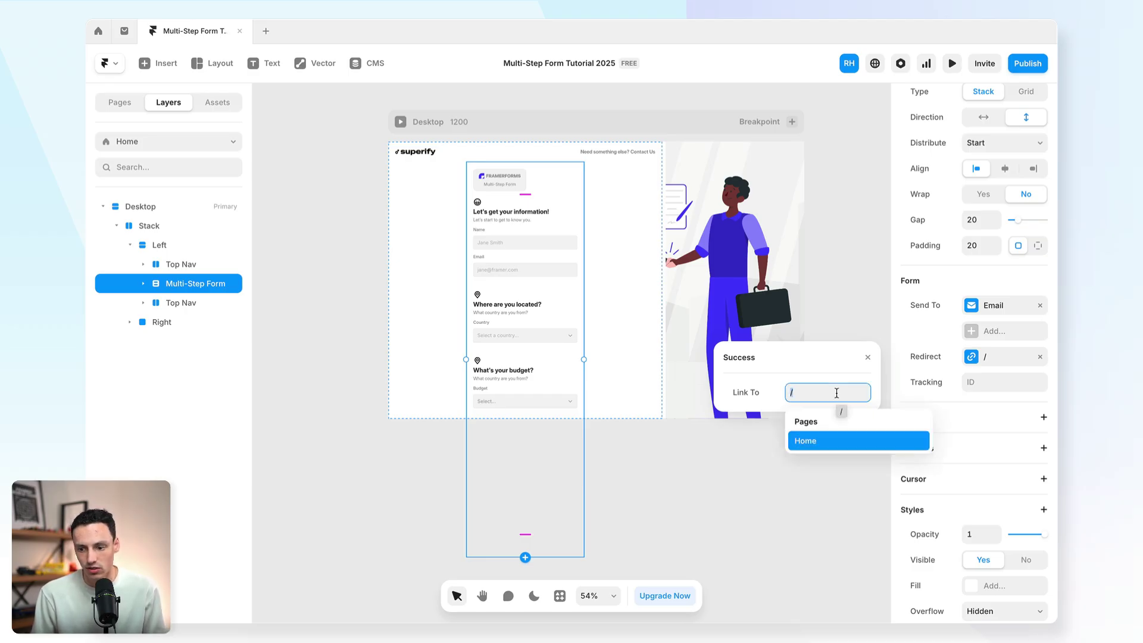
Step: Create a new blank page named /success
{"action": "left_click", "coordinate": [369, 225]}
{"action": "left_click", "coordinate": [132, 106]}
{"action": "left_click", "coordinate": [238, 177]}
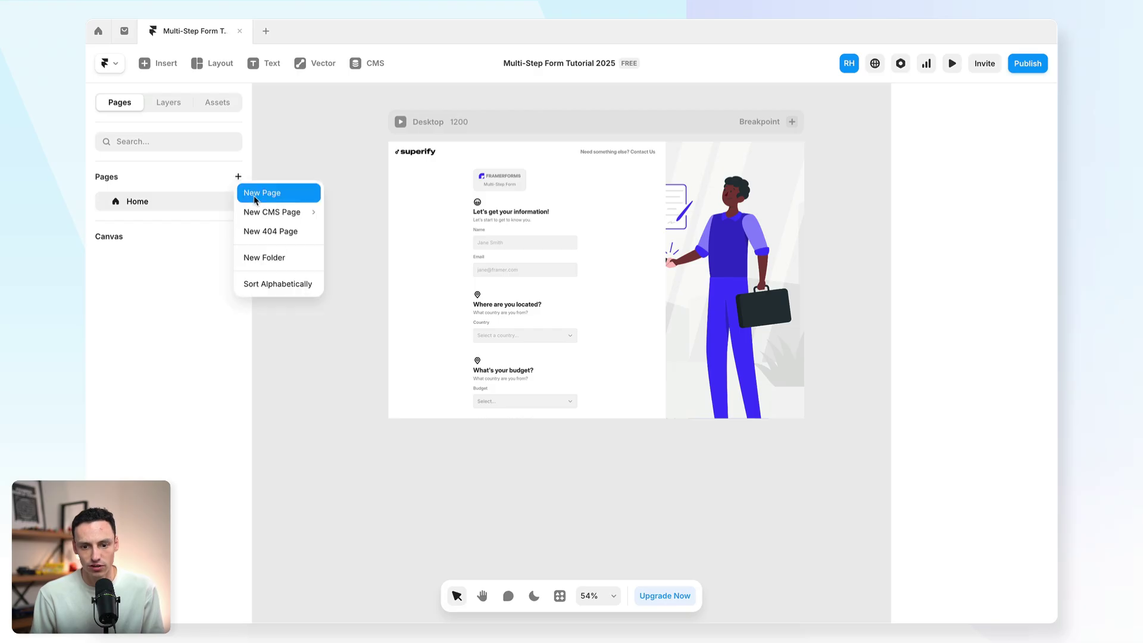
{"action": "left_click", "coordinate": [256, 191]}
{"action": "type", "text": "success"}
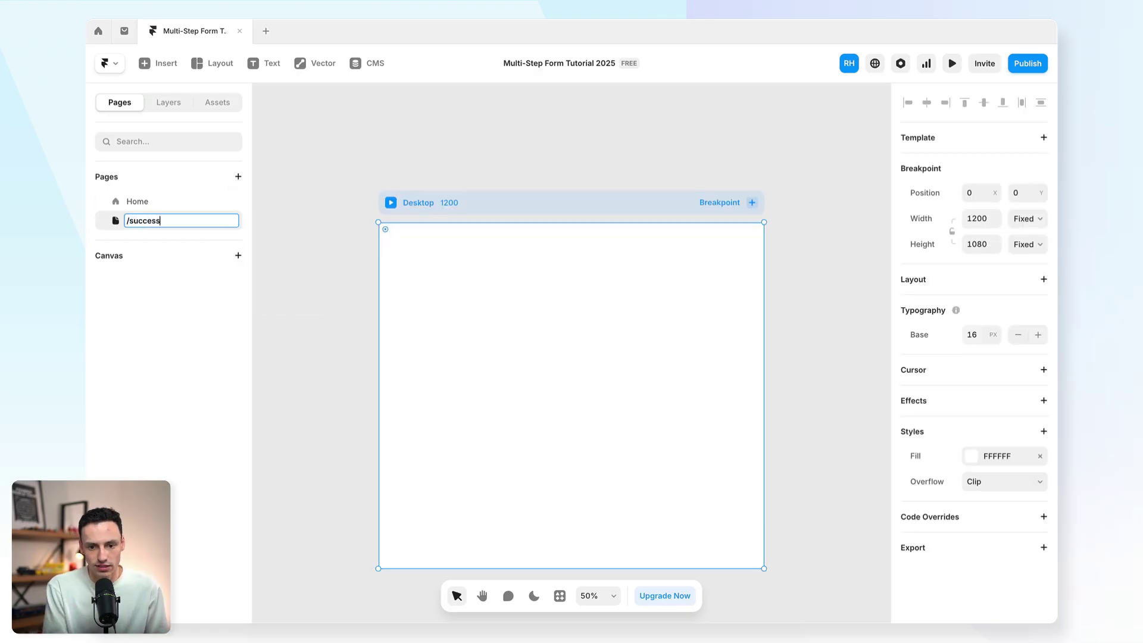
{"action": "key", "text": "Return"}
Step: On the Home page, set the Multi-Step Form's redirect link to /success
{"action": "left_click", "coordinate": [122, 200]}
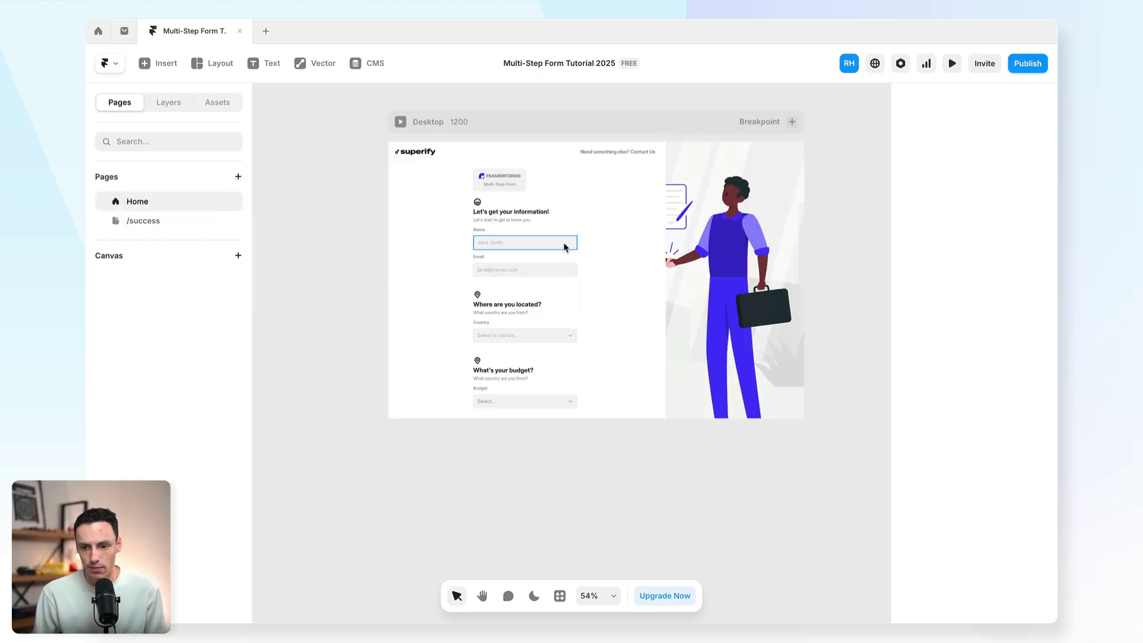
{"action": "left_click", "coordinate": [549, 300]}
{"action": "left_click", "coordinate": [172, 104]}
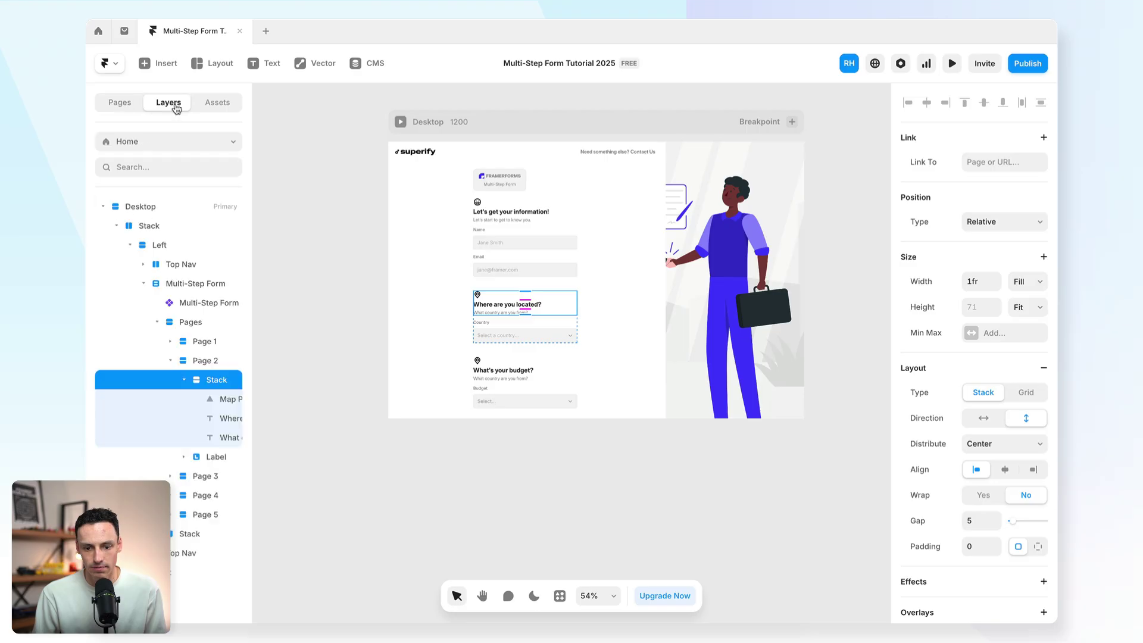
{"action": "left_click", "coordinate": [199, 284]}
{"action": "left_click", "coordinate": [982, 358]}
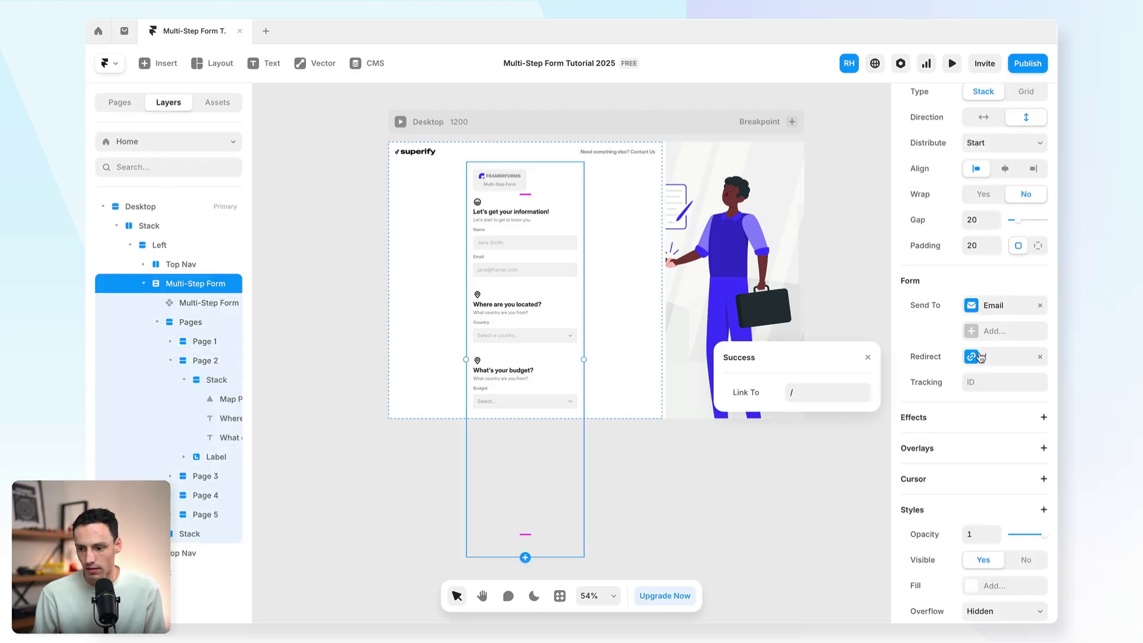
{"action": "left_click", "coordinate": [829, 387]}
{"action": "left_click", "coordinate": [827, 455]}
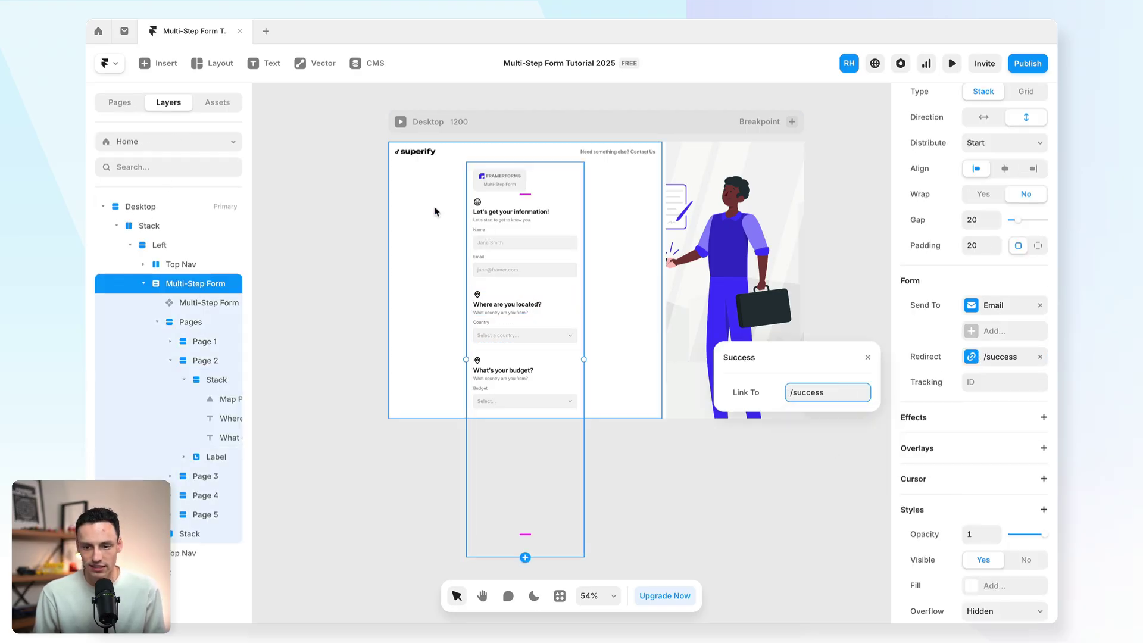
{"action": "key", "text": "Escape"}
Step: Check the /success page's content, then return to the Home page
{"action": "left_click", "coordinate": [535, 215]}
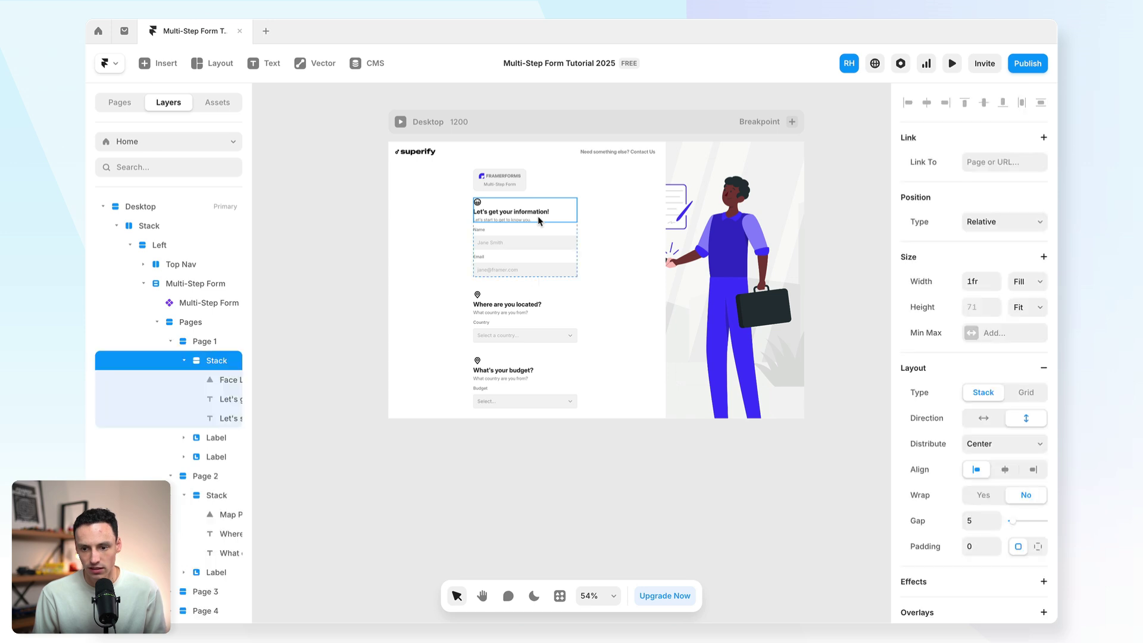
{"action": "left_click", "coordinate": [118, 106]}
{"action": "left_click", "coordinate": [161, 220]}
{"action": "left_click", "coordinate": [157, 104]}
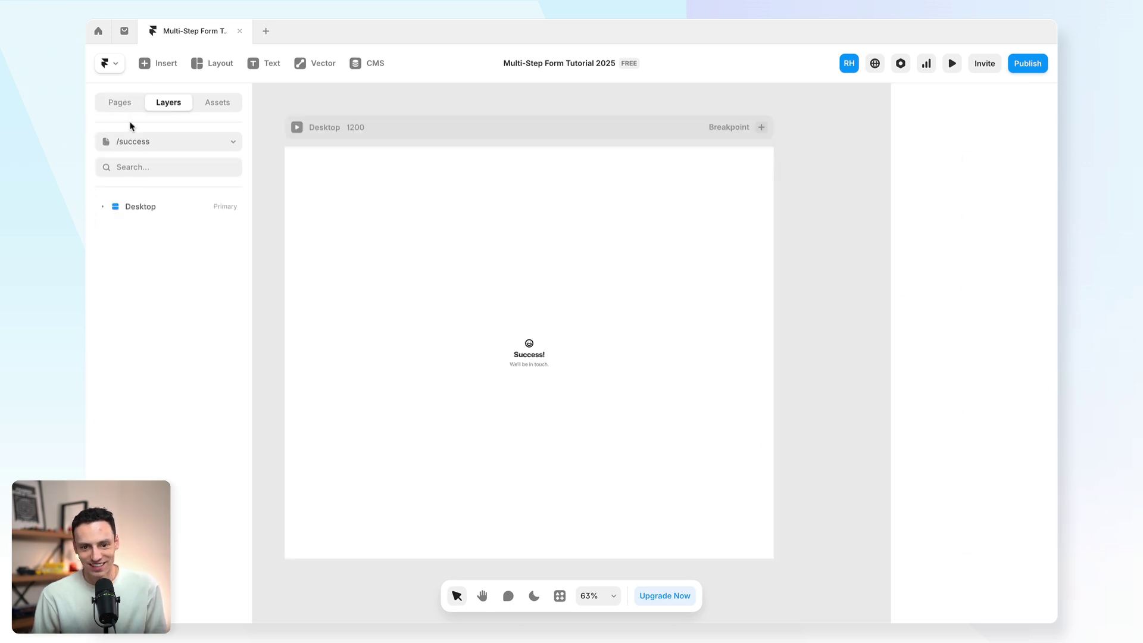
{"action": "left_click", "coordinate": [122, 103]}
{"action": "left_click", "coordinate": [156, 199]}
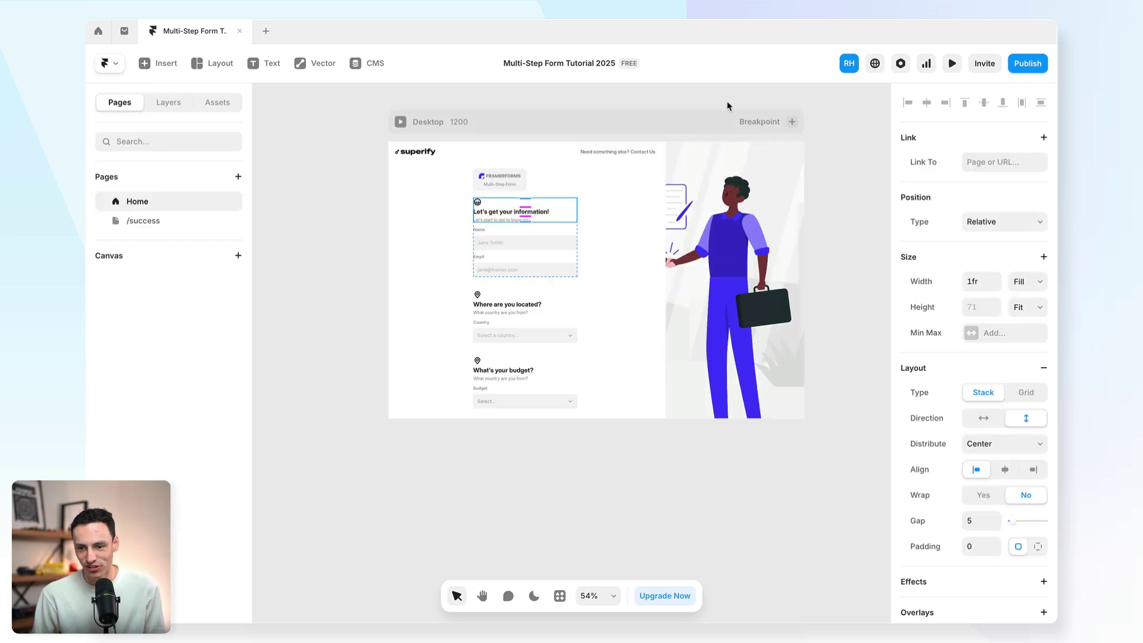
Step: Start a live preview and fill in a test name and email on step 1
{"action": "left_click", "coordinate": [953, 63]}
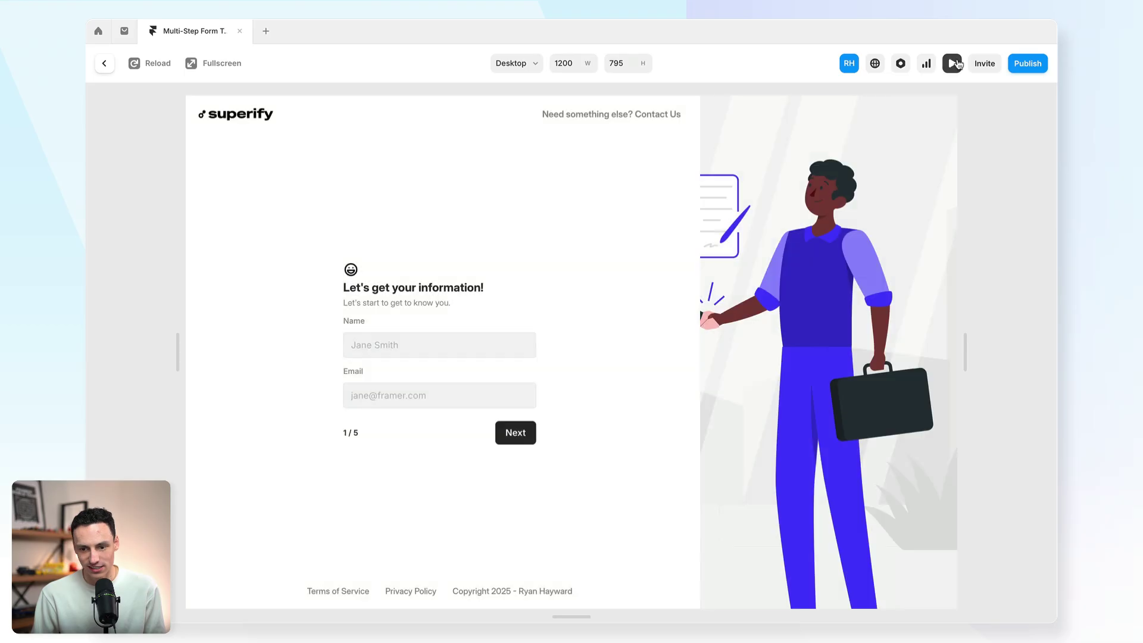
{"action": "left_click", "coordinate": [407, 335]}
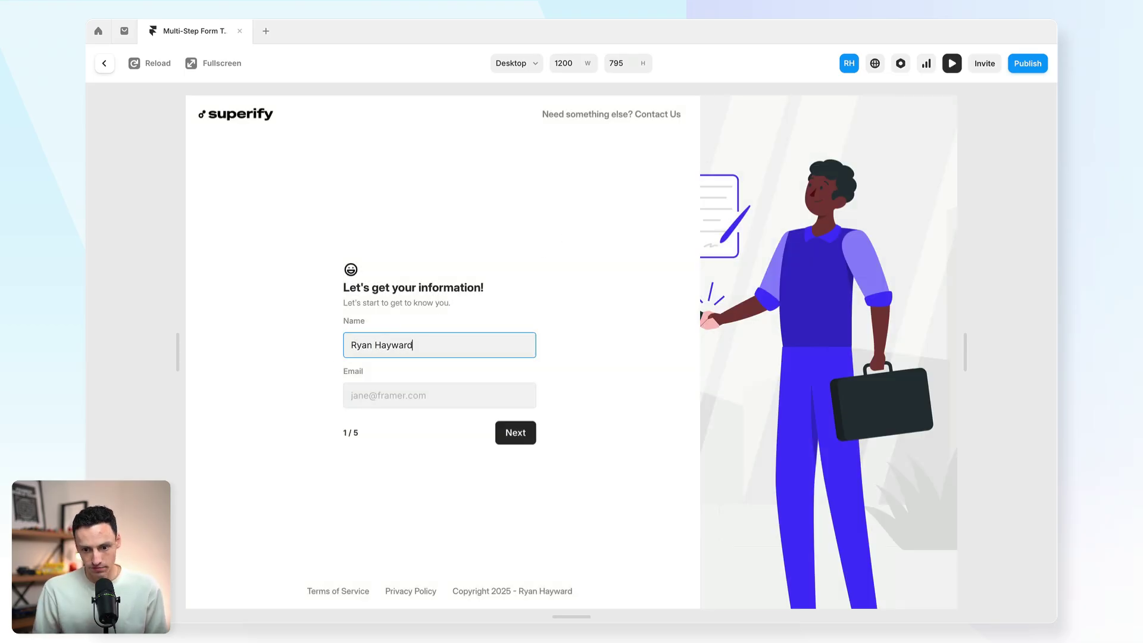
{"action": "left_click", "coordinate": [390, 395]}
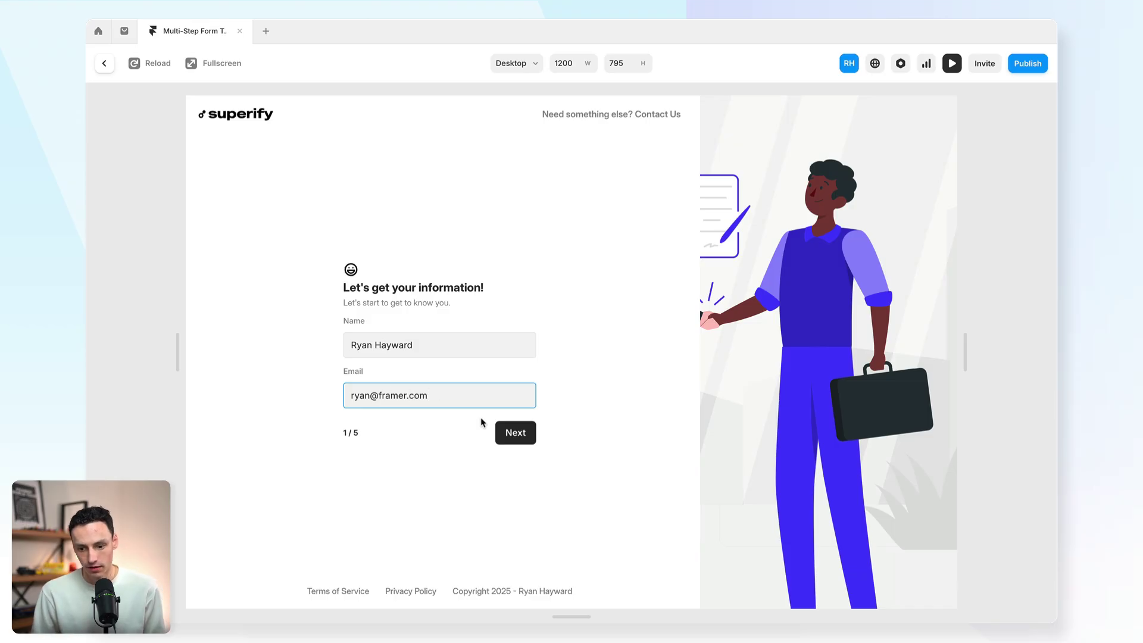
{"action": "left_click", "coordinate": [508, 436]}
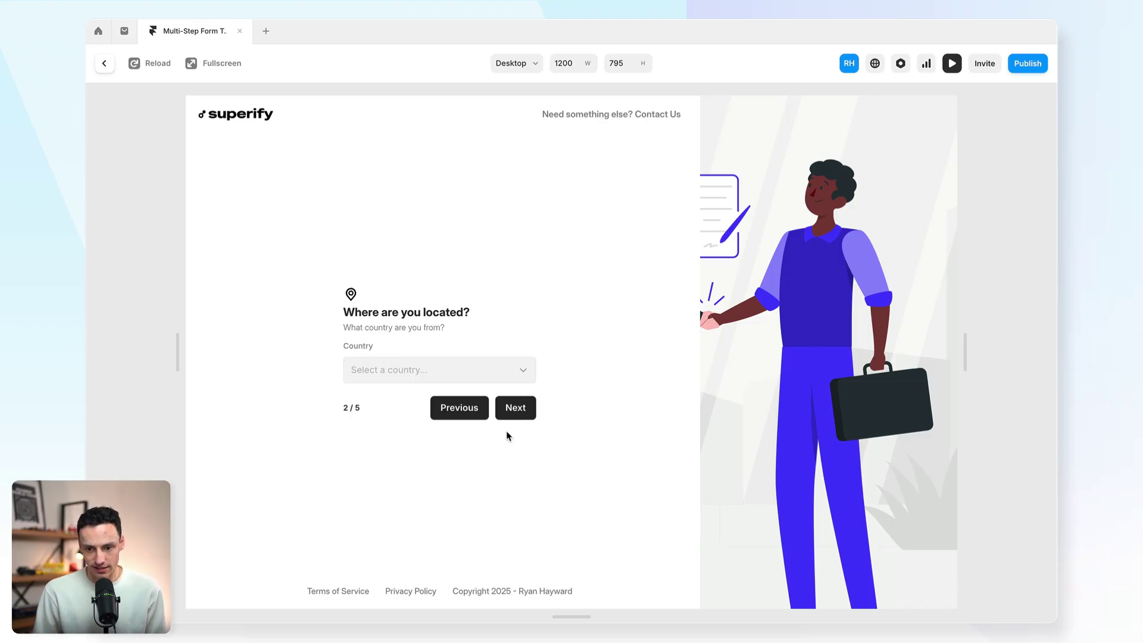
Step: Answer the next steps with Australia, Option B and Option C
{"action": "left_click", "coordinate": [484, 371]}
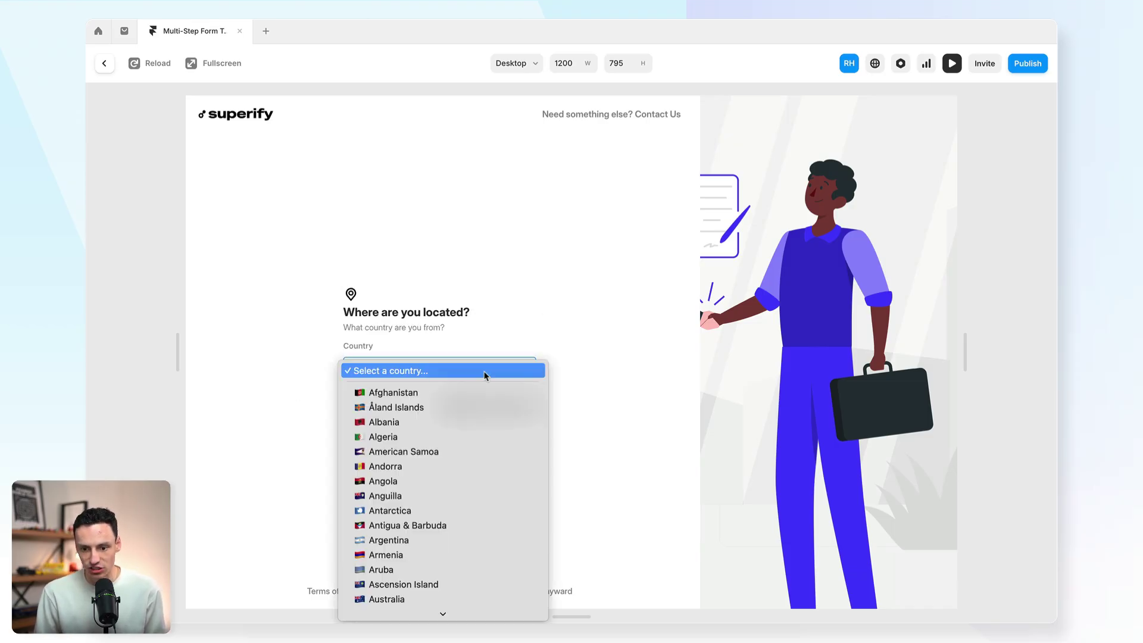
{"action": "left_click", "coordinate": [426, 600]}
{"action": "left_click", "coordinate": [531, 409]}
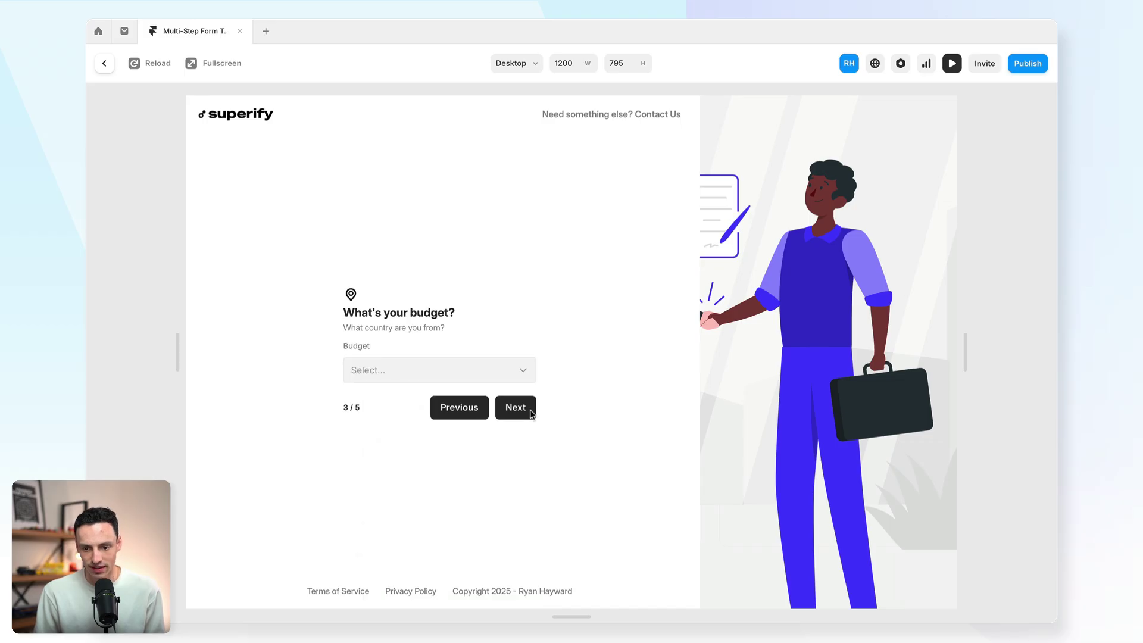
{"action": "left_click", "coordinate": [485, 379]}
{"action": "left_click", "coordinate": [465, 404]}
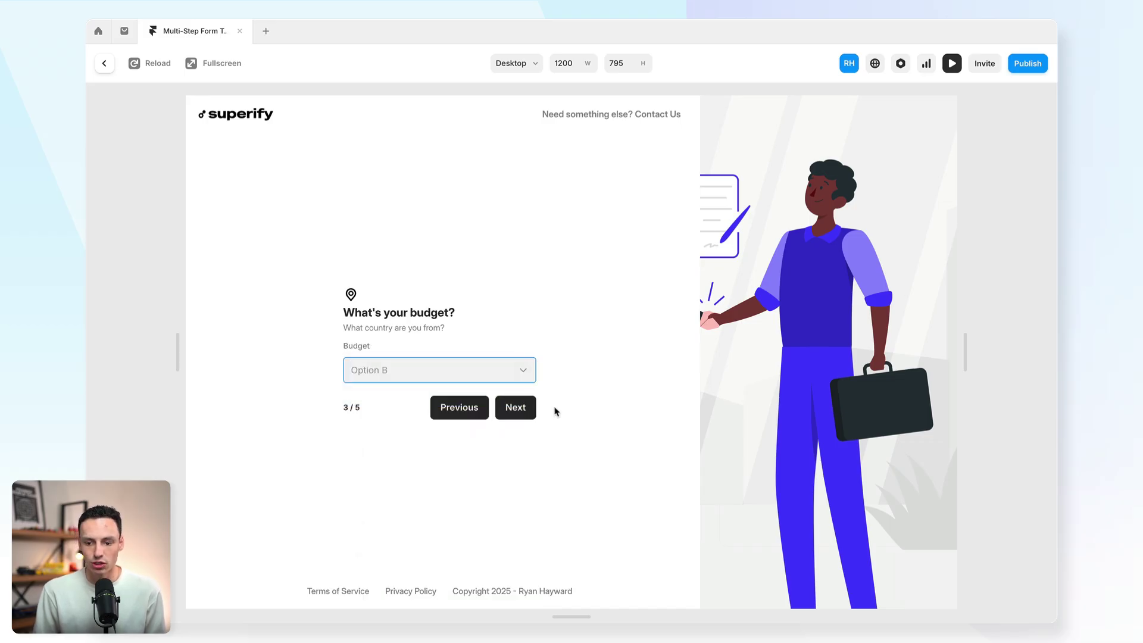
{"action": "left_click", "coordinate": [520, 408]}
{"action": "left_click", "coordinate": [467, 376]}
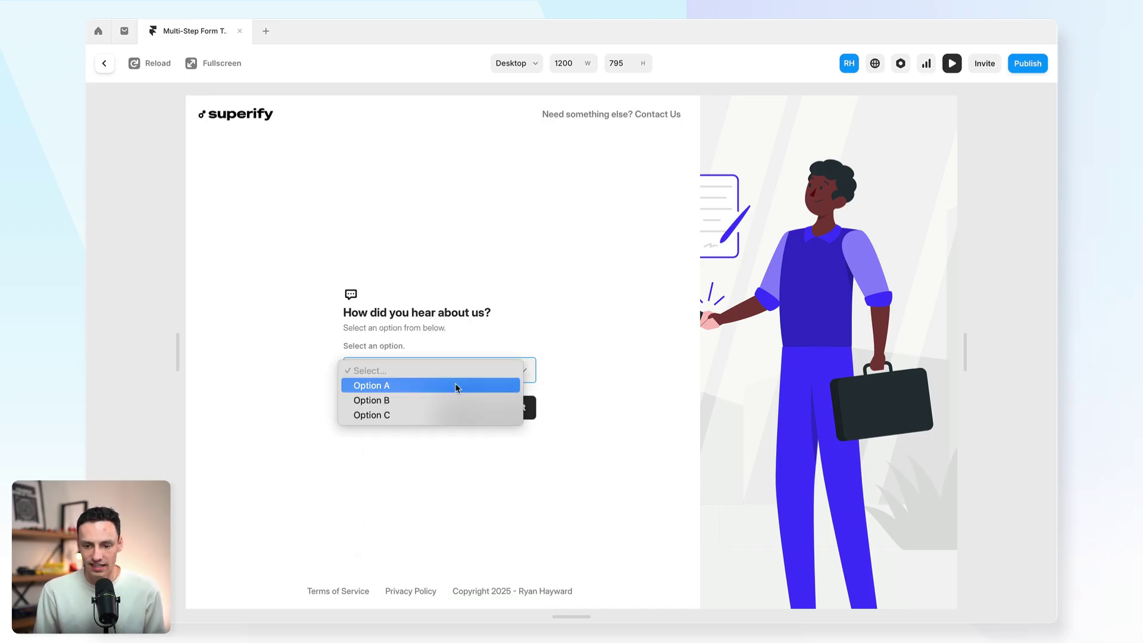
{"action": "left_click", "coordinate": [442, 415]}
{"action": "left_click", "coordinate": [513, 410]}
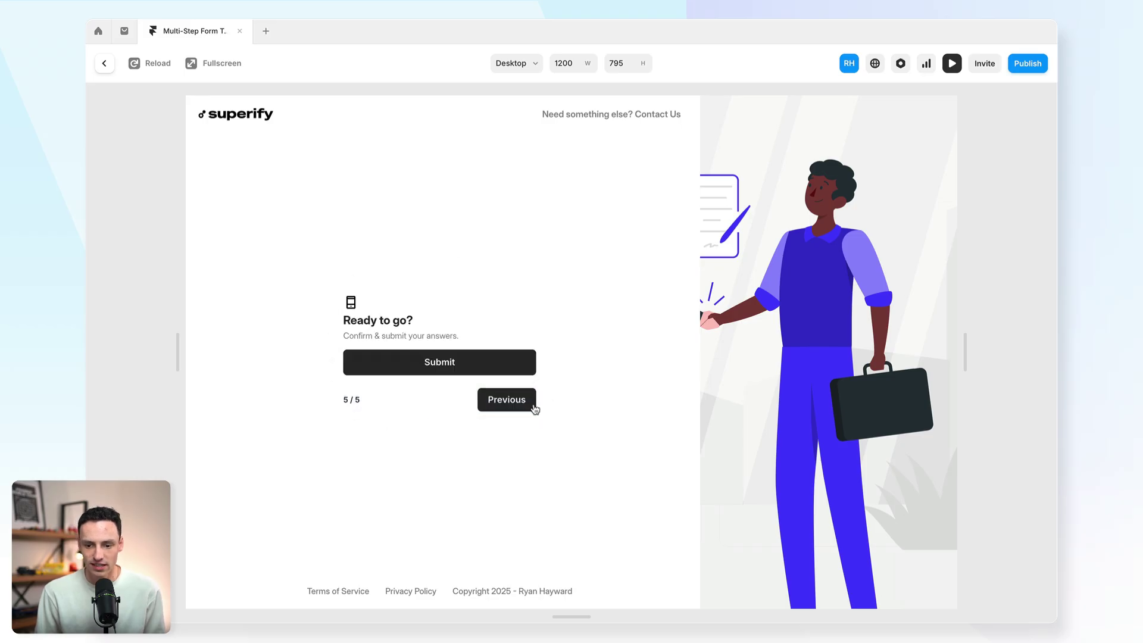
Step: Submit the test form and check the success screen
{"action": "left_click", "coordinate": [420, 367]}
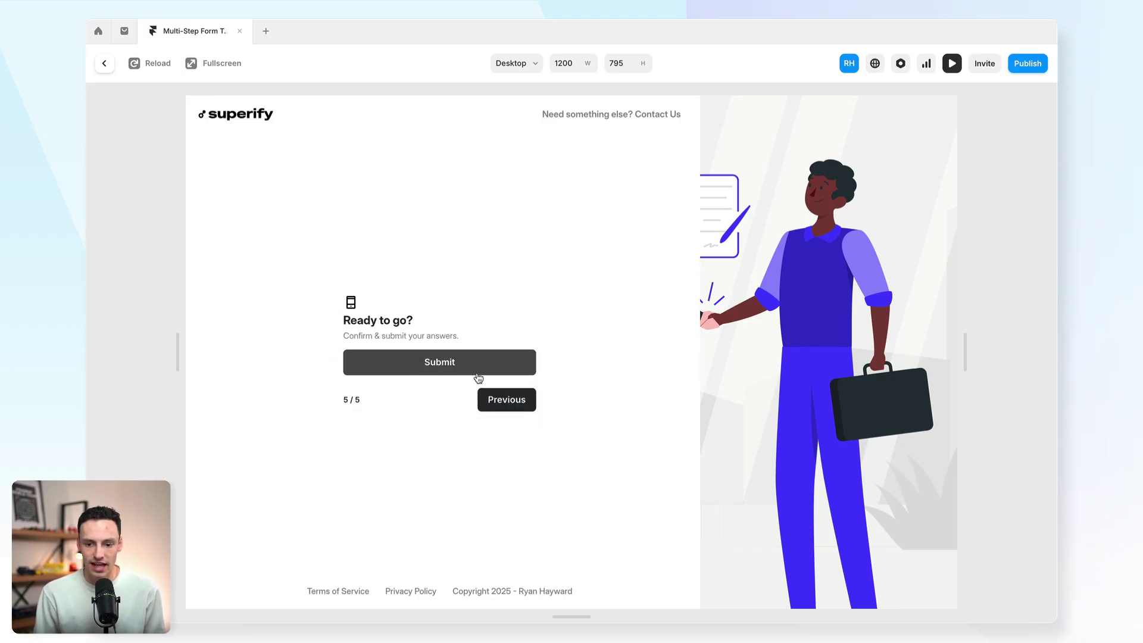
{"action": "scroll", "coordinate": [487, 329], "scroll_direction": "down", "scroll_amount": 2}
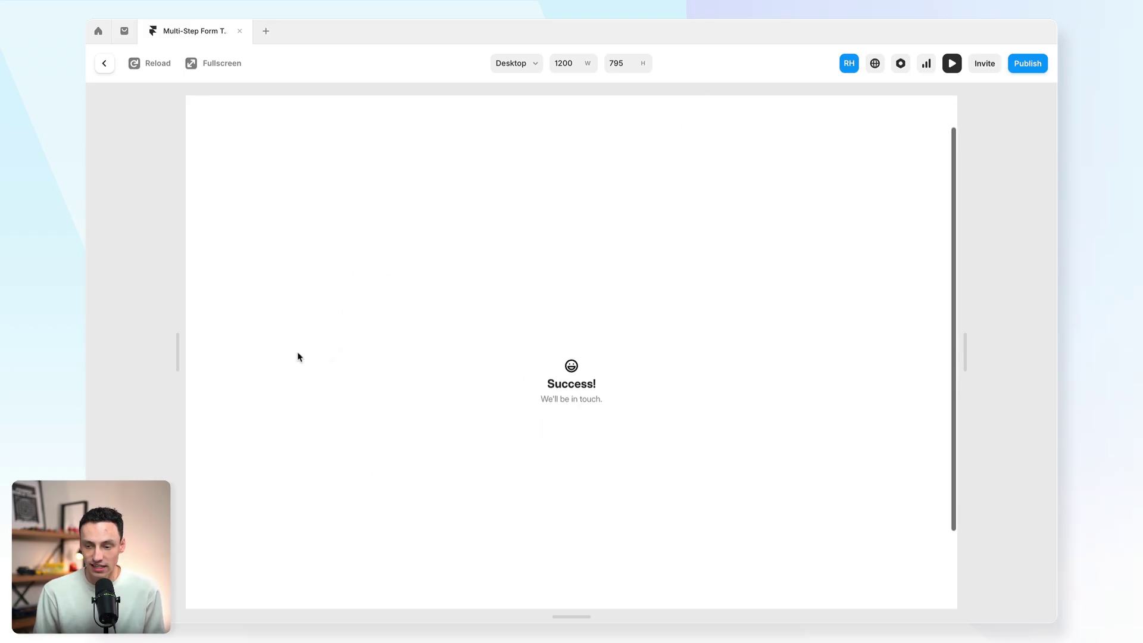
{"action": "scroll", "coordinate": [525, 399], "scroll_direction": "down", "scroll_amount": 1}
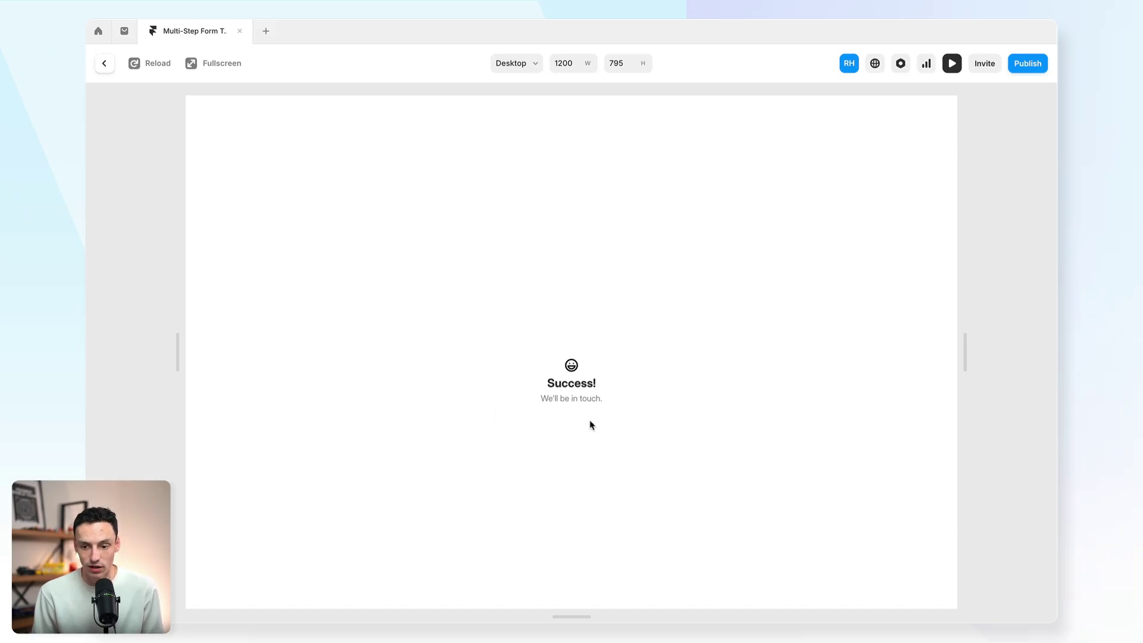
{"action": "left_click_drag", "start_coordinate": [515, 362], "coordinate": [628, 426]}
{"action": "left_click", "coordinate": [632, 427]}
Step: Review the New Submission email listing Australia, optionB and optionC
{"action": "scroll", "coordinate": [353, 274], "scroll_direction": "down", "scroll_amount": 1}
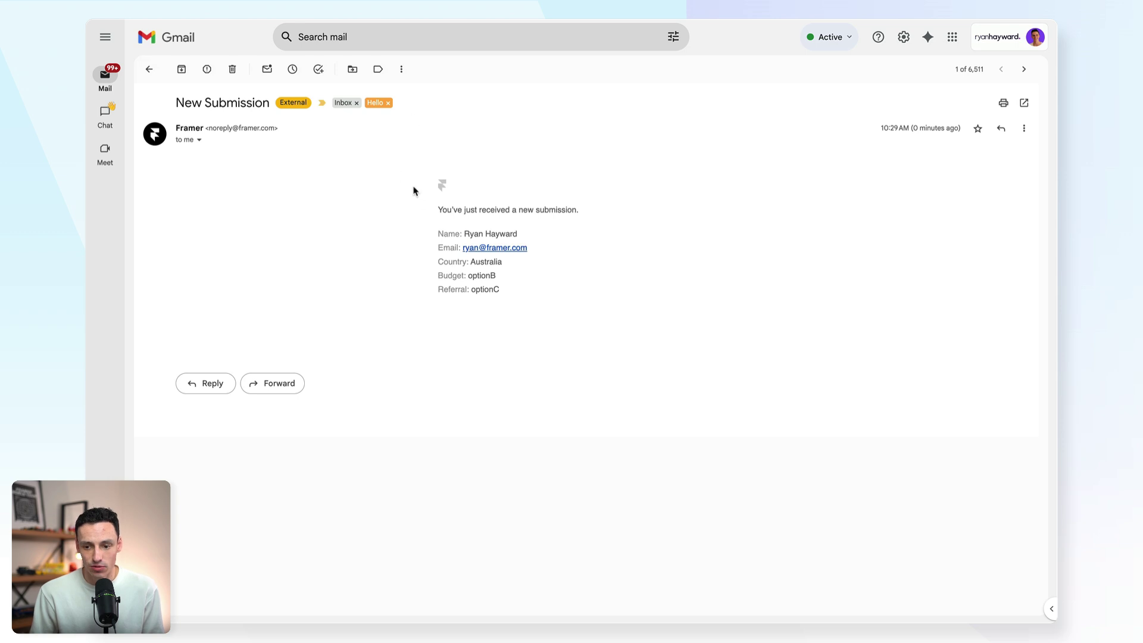
{"action": "left_click_drag", "start_coordinate": [415, 190], "coordinate": [434, 212]}
{"action": "left_click", "coordinate": [638, 363]}
{"action": "left_click", "coordinate": [405, 222]}
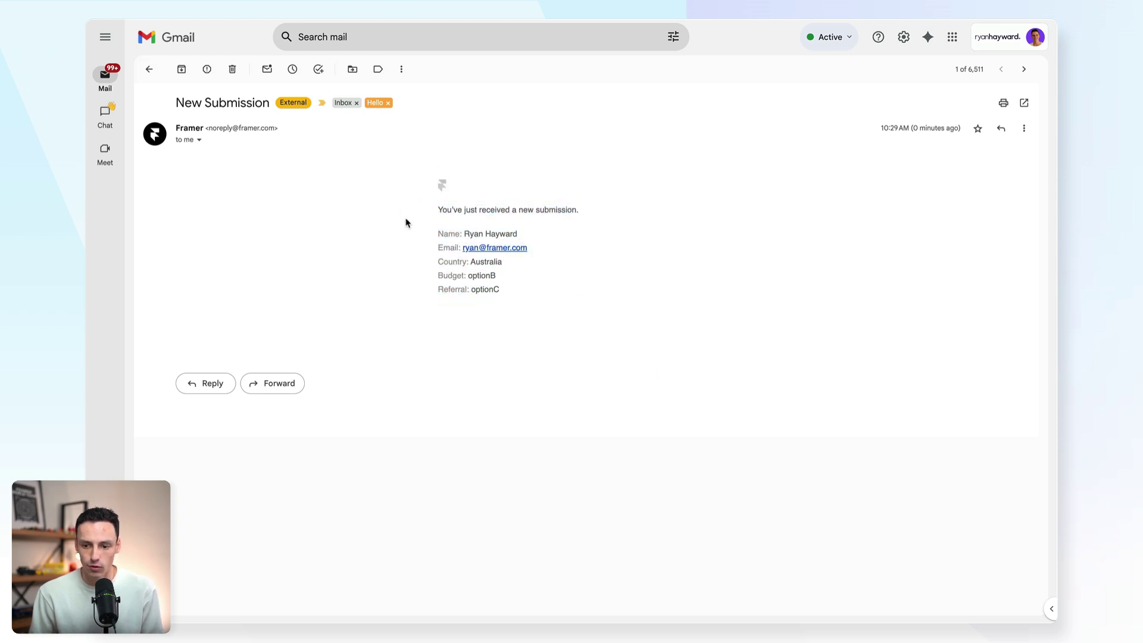
{"action": "triple_click", "coordinate": [437, 233]}
{"action": "left_click", "coordinate": [417, 247]}
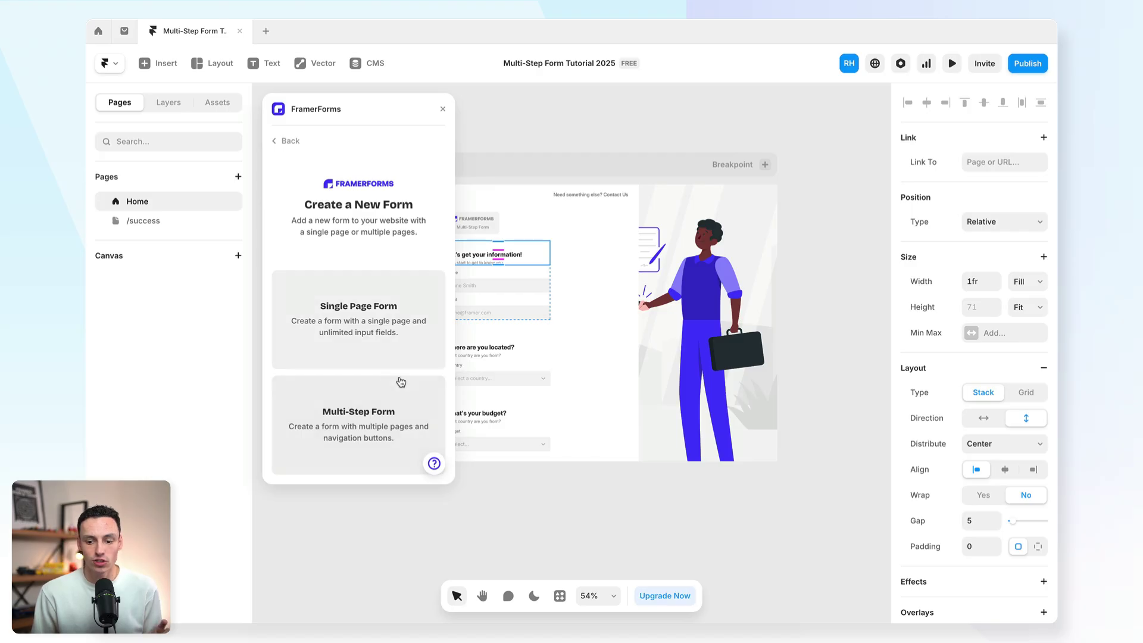
Step: Browse the FramerForms field-type cards down to URL Data Collectors like UTM Tags and Referrer URL
{"action": "left_click", "coordinate": [329, 381]}
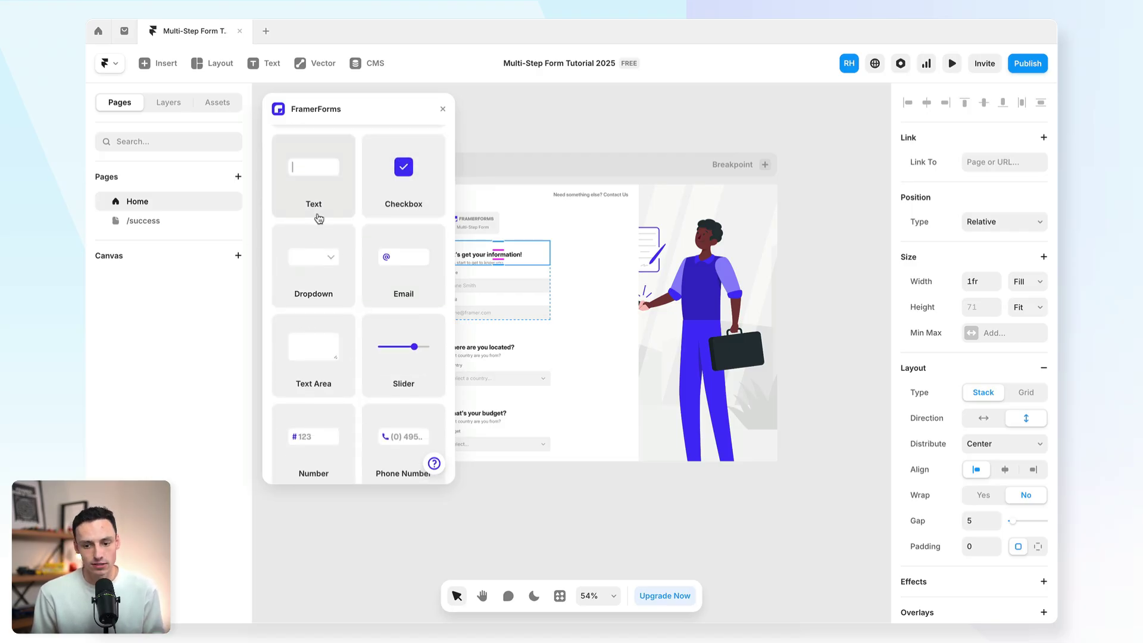
{"action": "scroll", "coordinate": [393, 317], "scroll_direction": "down", "scroll_amount": 3}
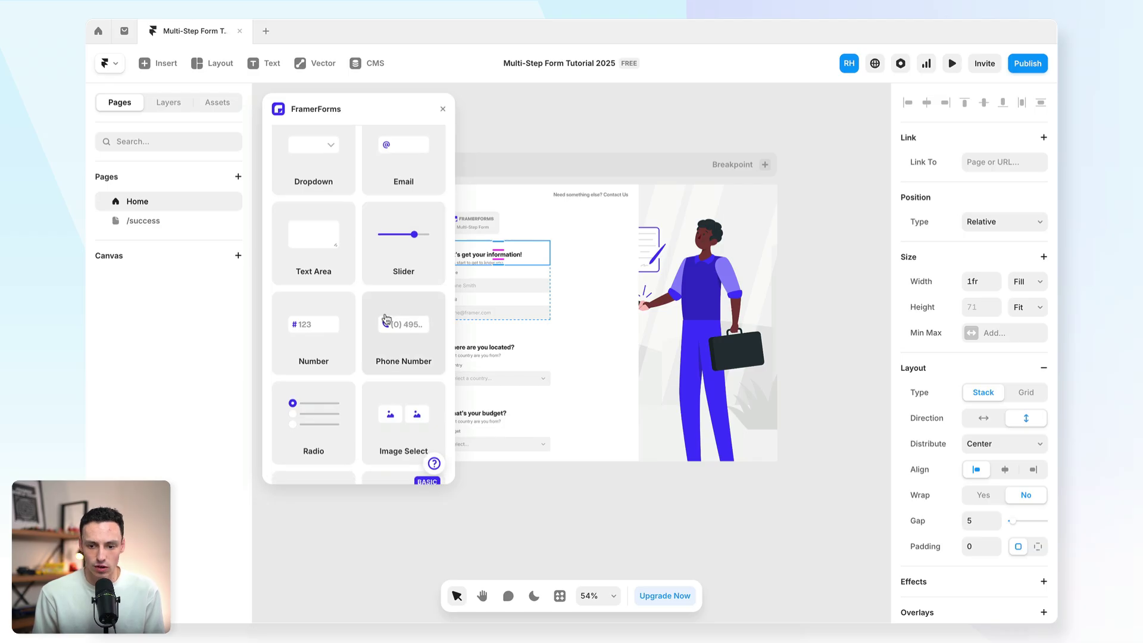
{"action": "scroll", "coordinate": [319, 265], "scroll_direction": "down", "scroll_amount": 5}
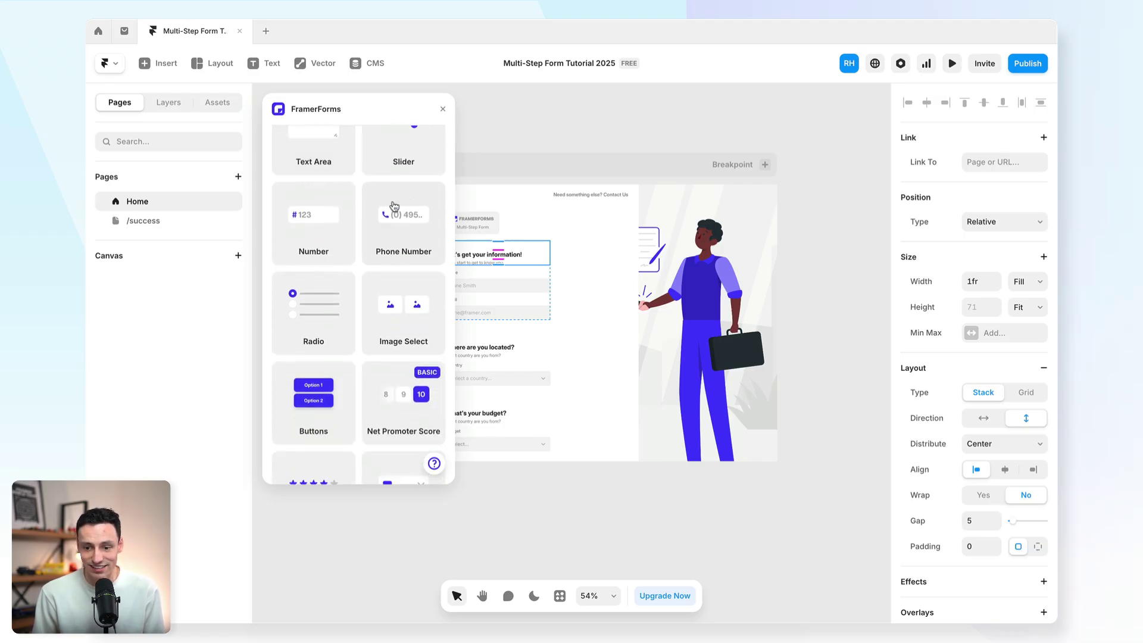
{"action": "scroll", "coordinate": [398, 268], "scroll_direction": "down", "scroll_amount": 8}
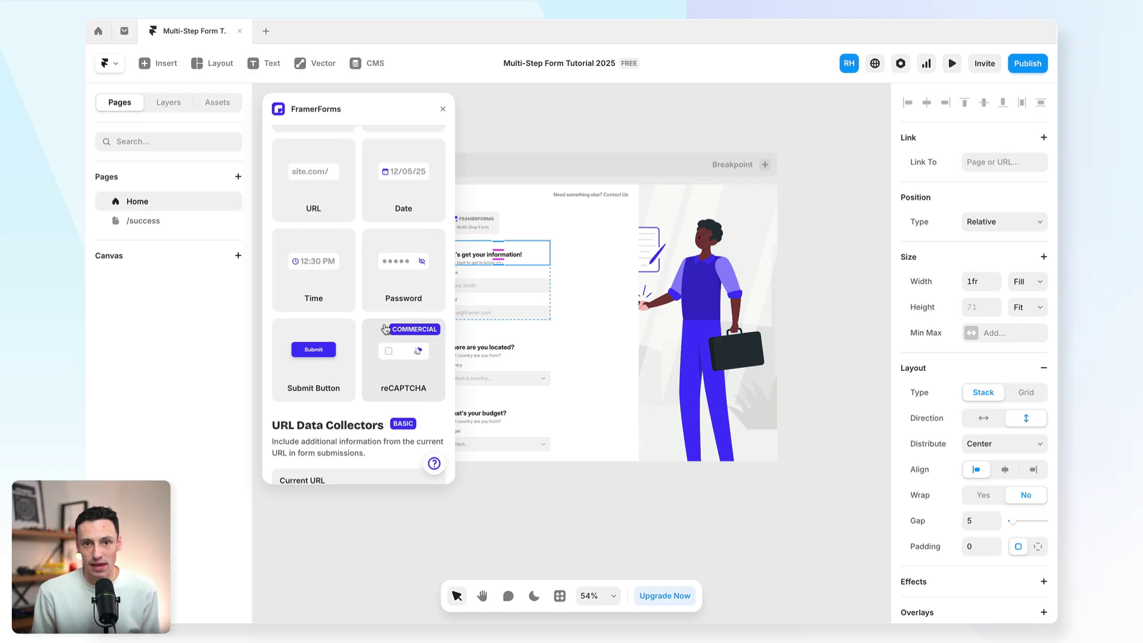
{"action": "scroll", "coordinate": [408, 278], "scroll_direction": "up", "scroll_amount": 1}
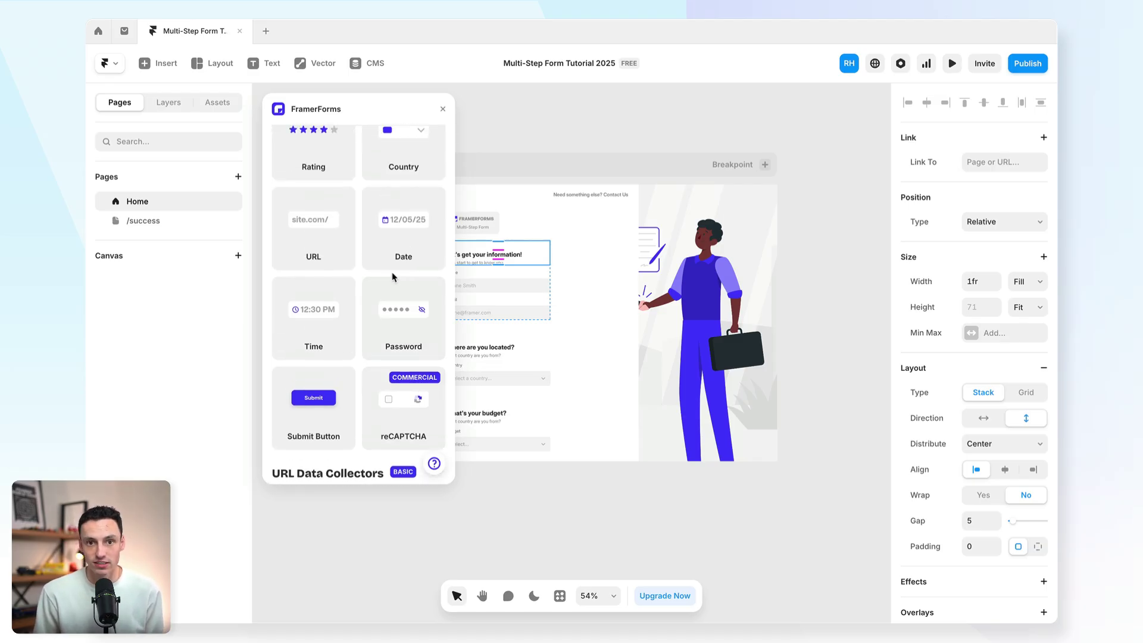
{"action": "scroll", "coordinate": [398, 274], "scroll_direction": "down", "scroll_amount": 5}
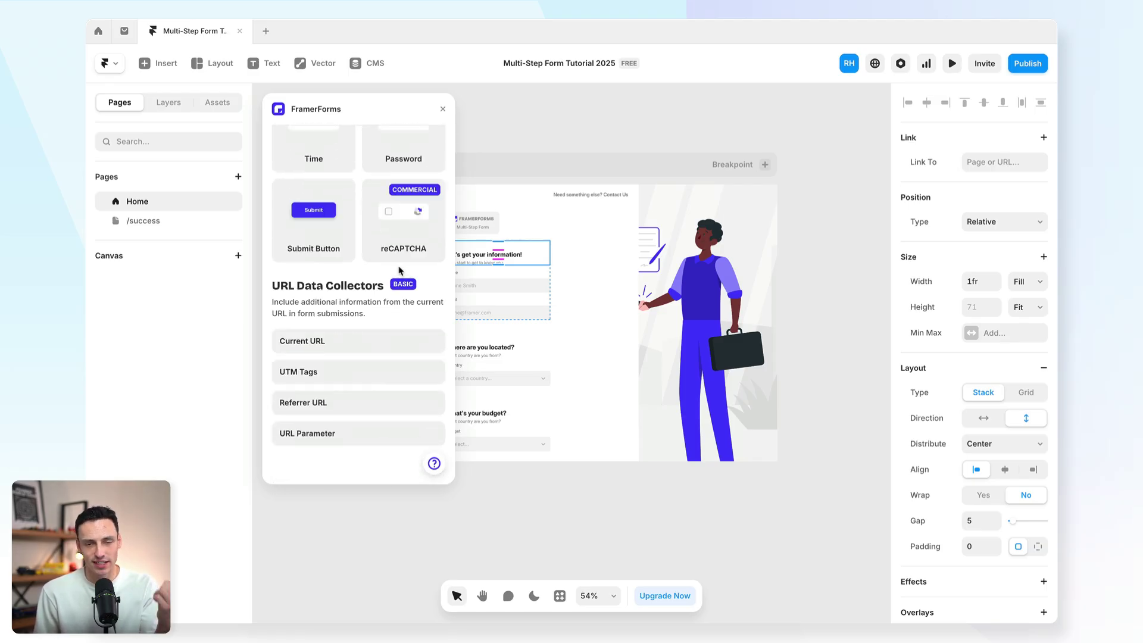